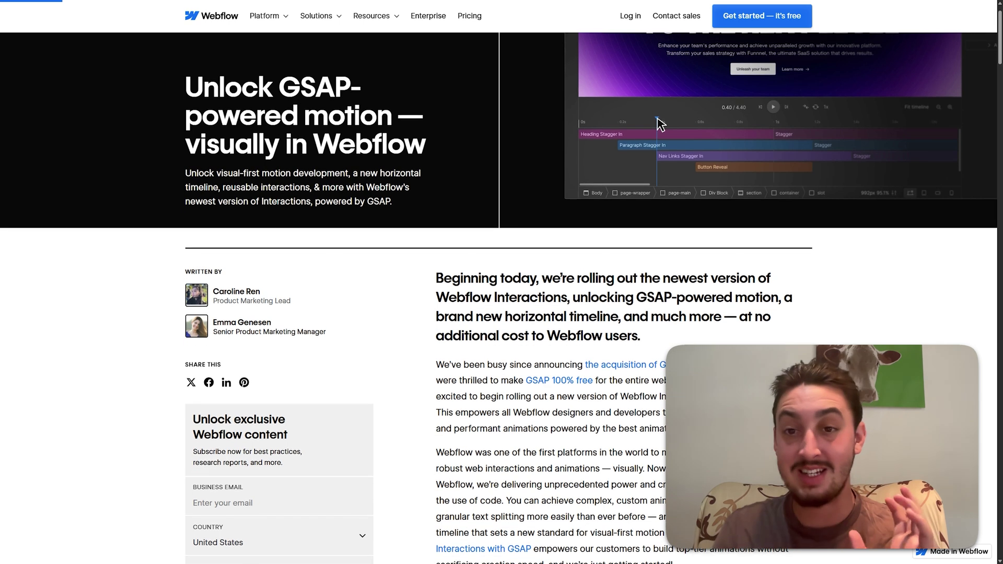
Step: Scroll the GSAP-powered Interactions blog post, then move on to the orange HOTEL showcase site
scroll(499, 293, down, 1)
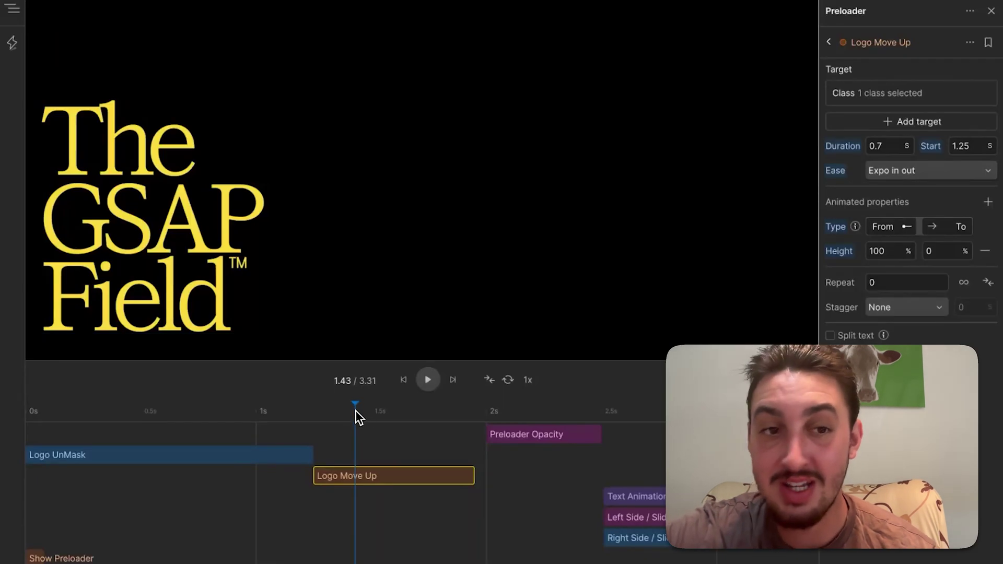
drag(355, 413, 378, 425)
drag(472, 426, 423, 424)
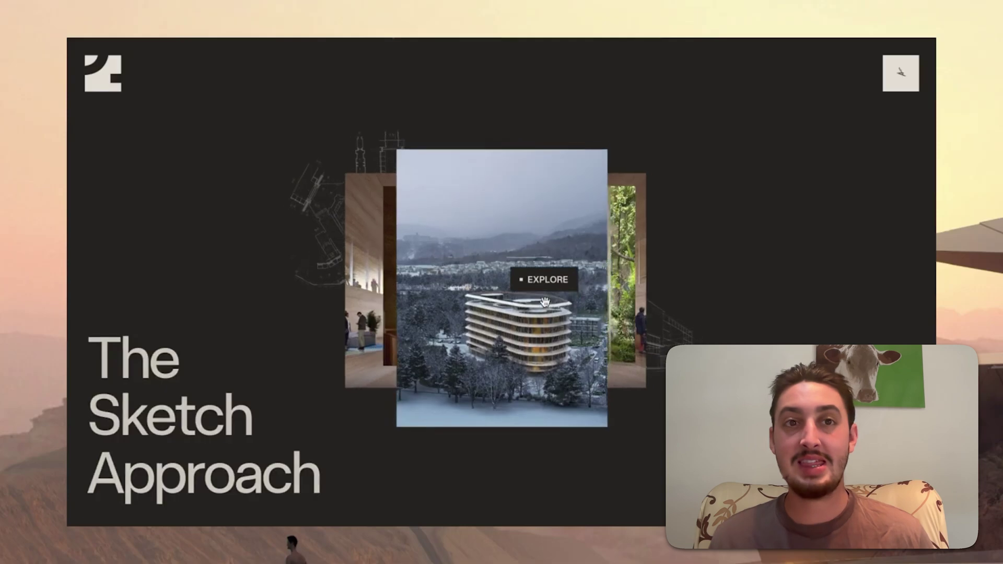
Step: Explore the showcase site's draggable image grid, add a Scroll trigger in Interactions, and scroll the gallery
click(545, 300)
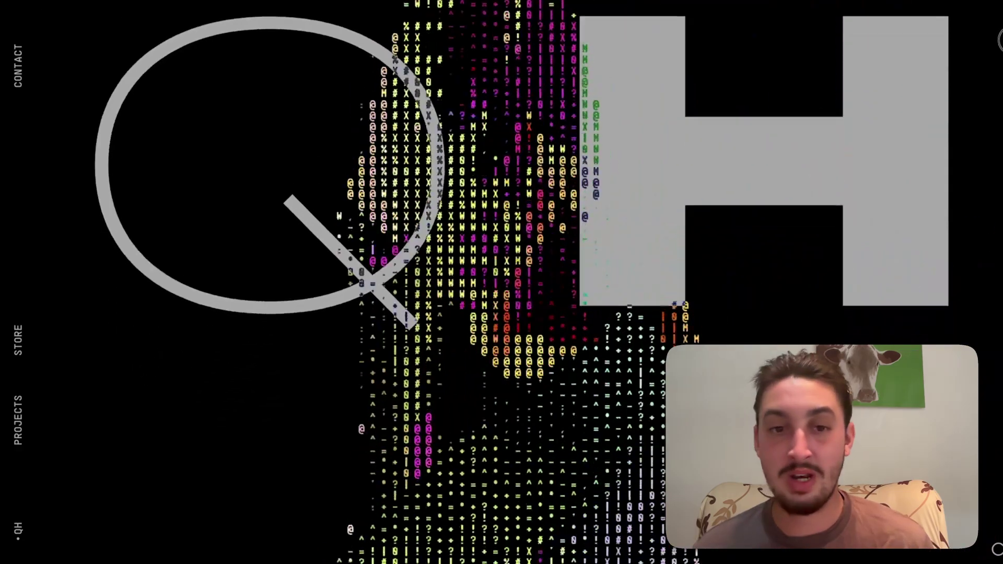
scroll(501, 282, down, 10)
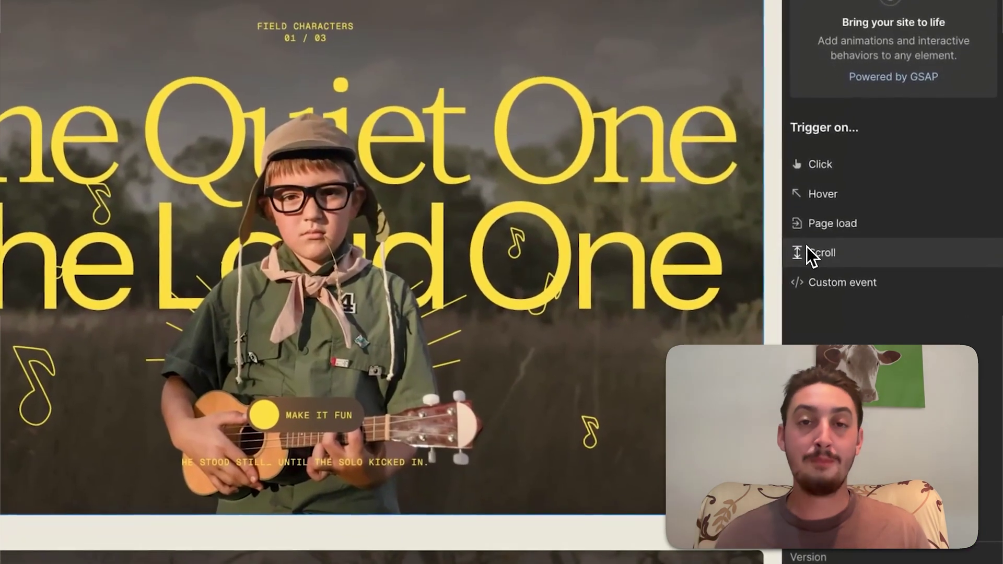
click(836, 310)
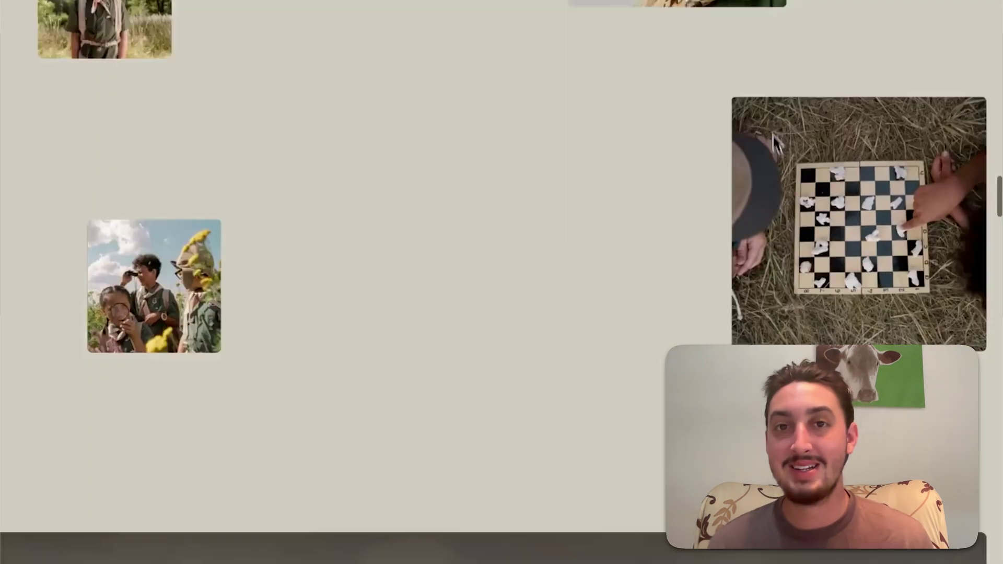
scroll(773, 110, down, 5)
scroll(772, 108, down, 10)
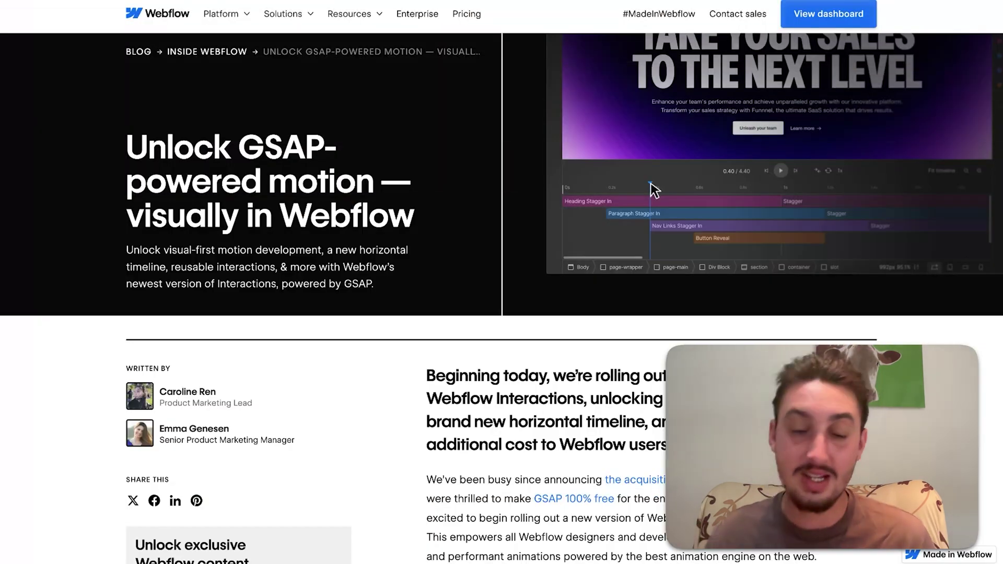
scroll(652, 282, down, 20)
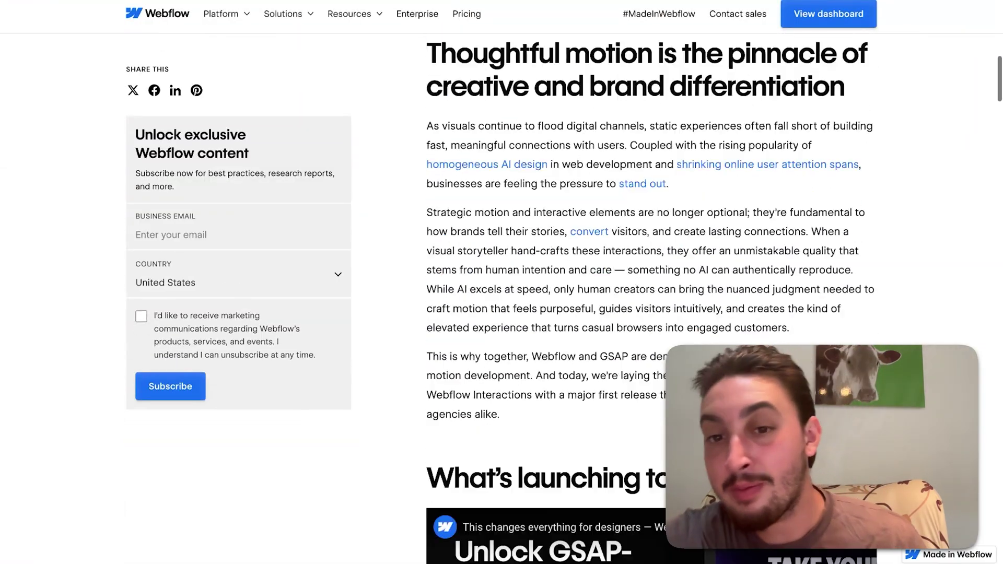
scroll(652, 282, down, 2)
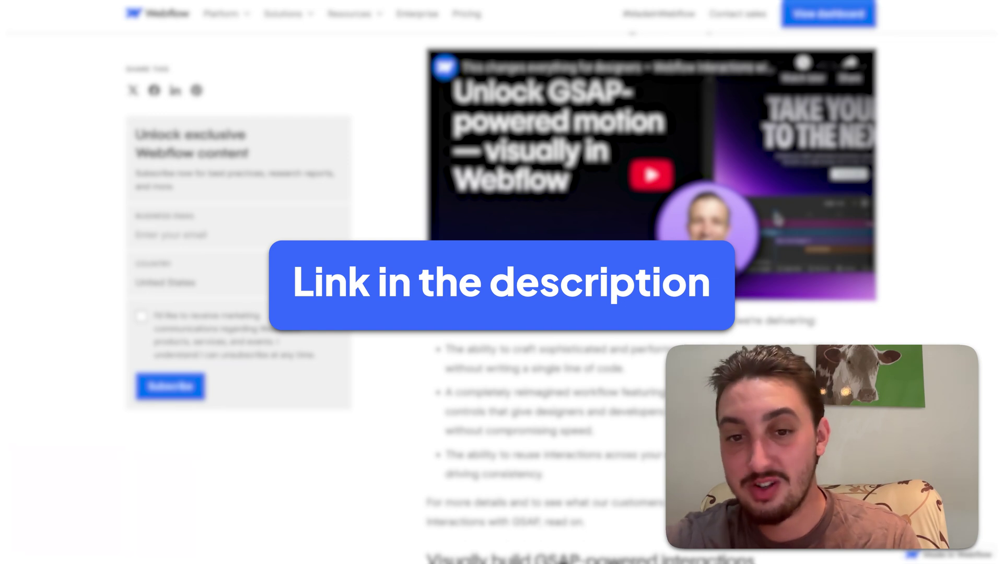
scroll(502, 282, up, 20)
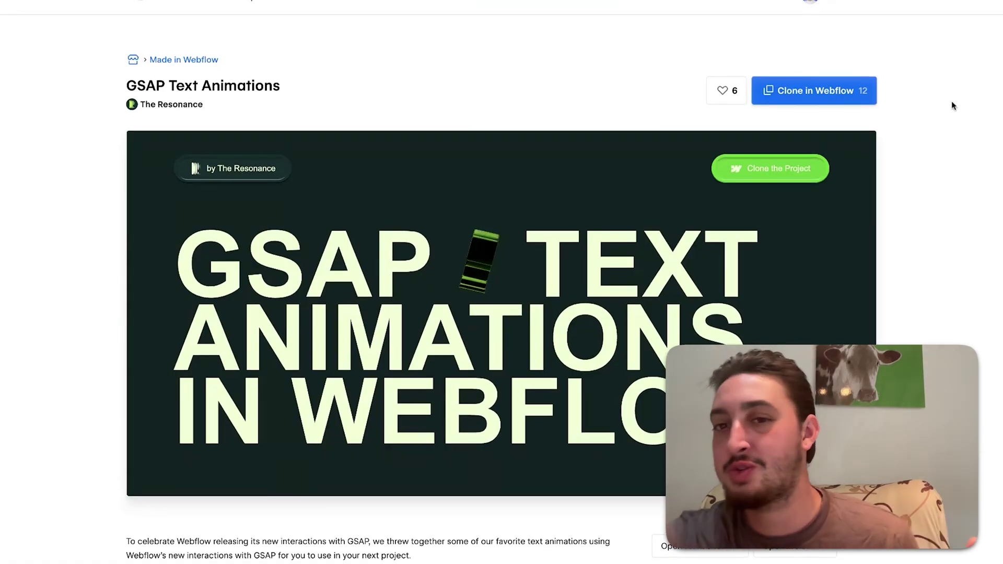
Step: Scroll down the GSAP Text Animations template page and open its live site
scroll(951, 102, down, 2)
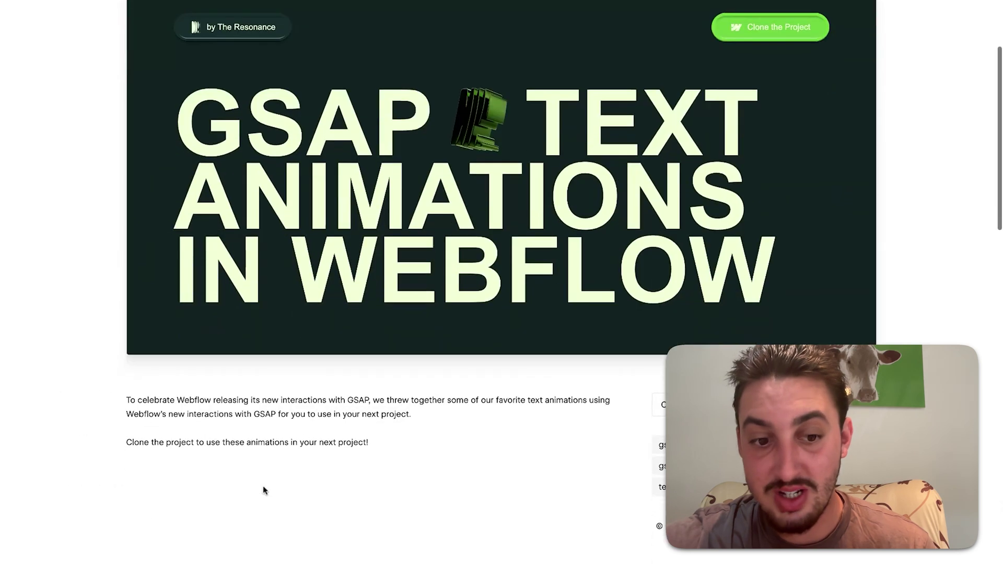
scroll(255, 524, down, 3)
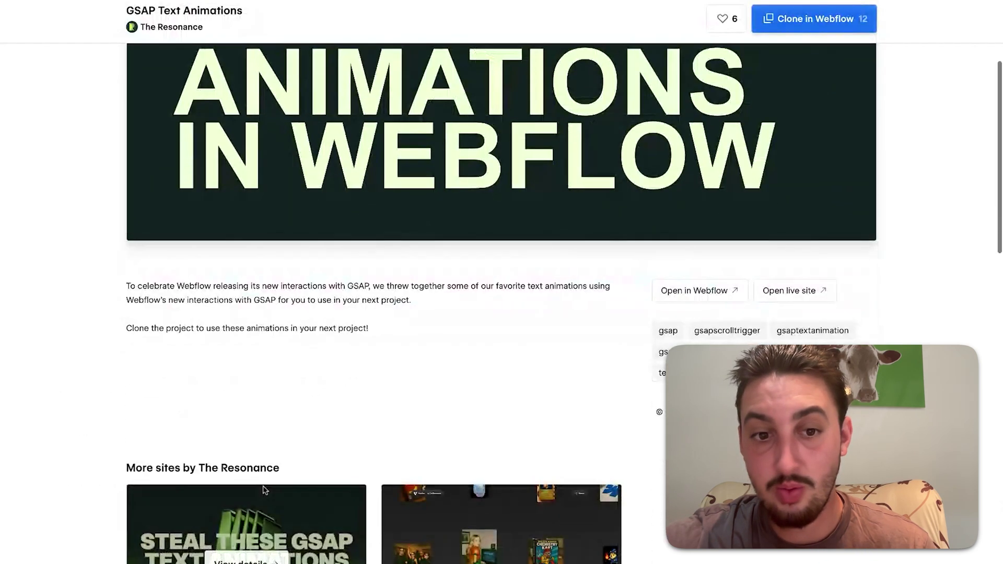
scroll(618, 327, down, 1)
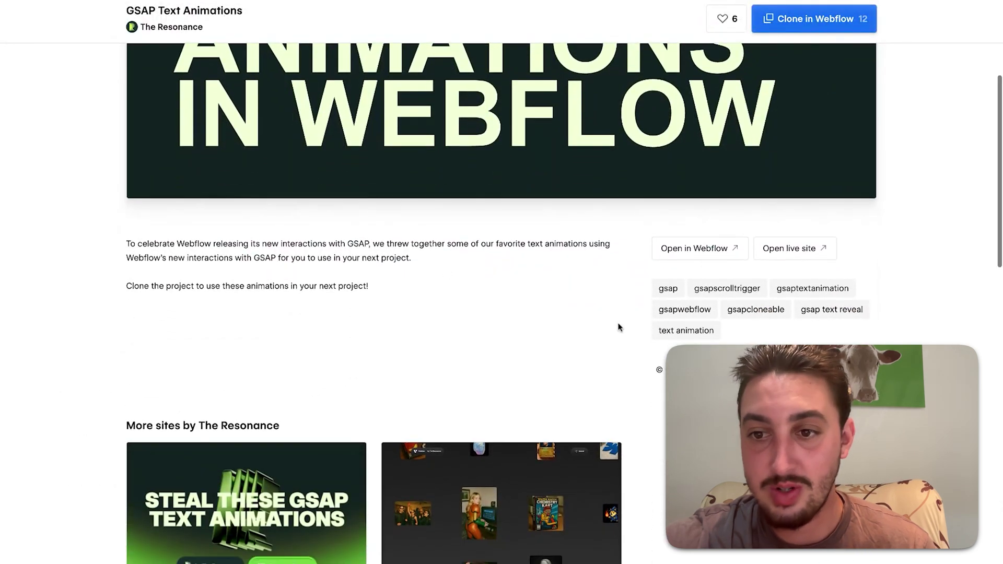
click(805, 253)
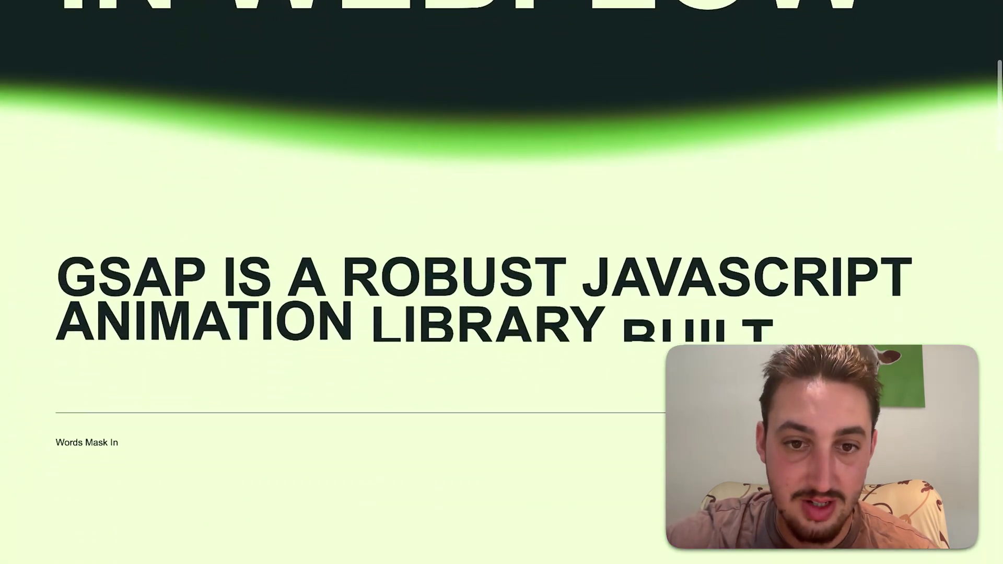
scroll(532, 152, down, 10)
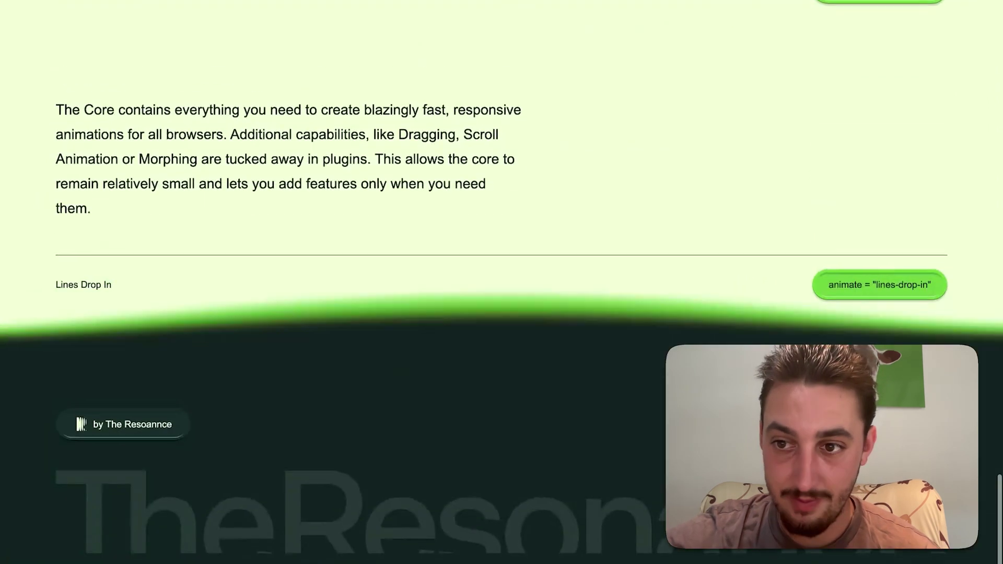
Step: Preview the Words Mask In and Lines Drop In demos, then return to the page top
scroll(501, 282, up, 20)
key(super+w)
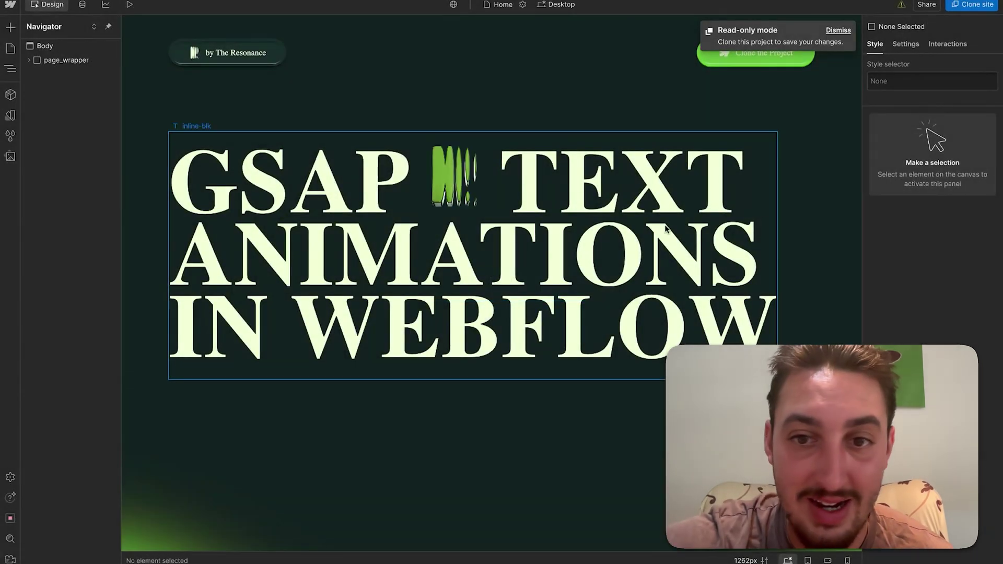
Step: Inspect the hero, Words Mask In and DELIVERING headings and their interactions
click(666, 228)
click(947, 45)
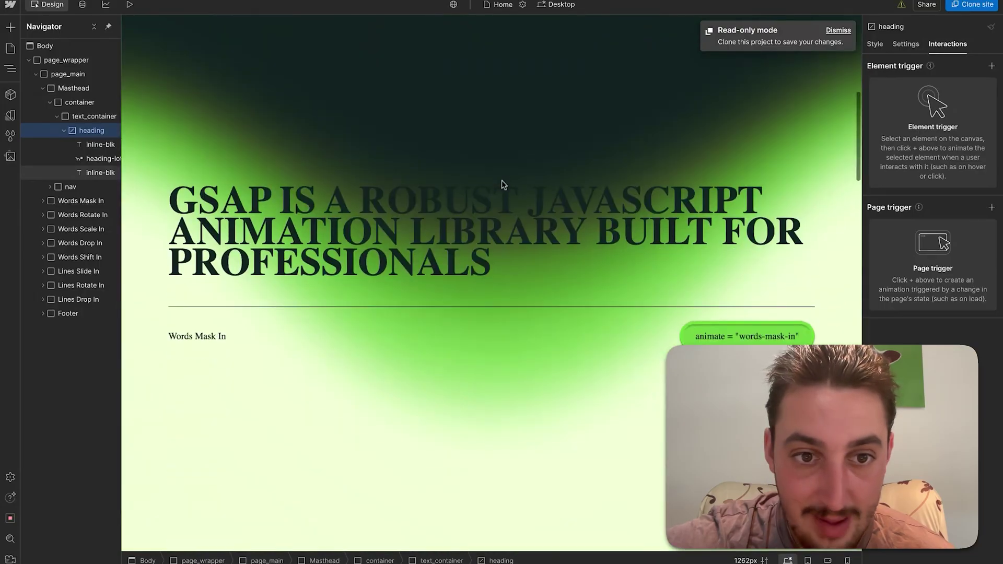
click(501, 187)
scroll(470, 131, down, 10)
click(365, 355)
Step: Review the custom code in the Home page settings, then close them
click(11, 48)
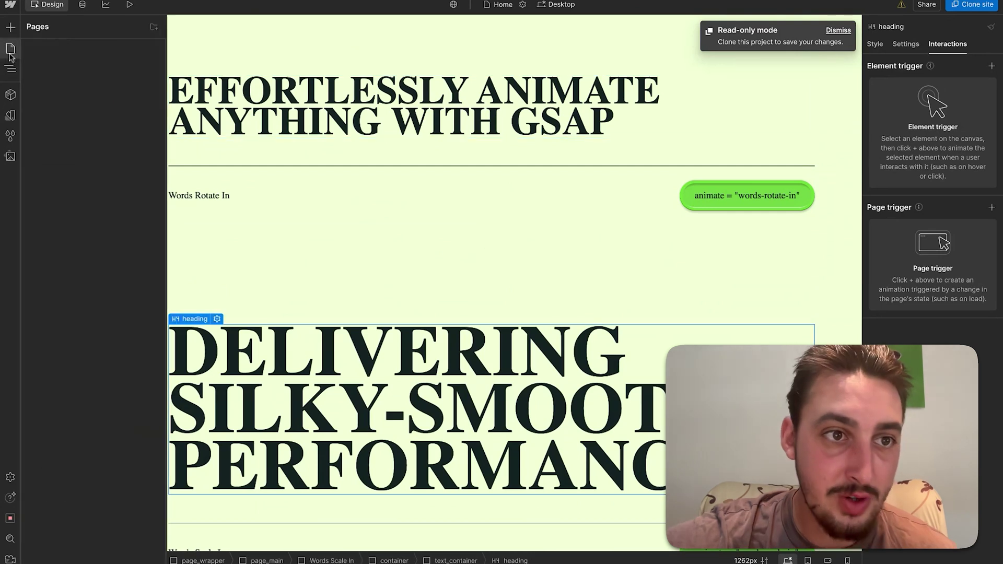
click(153, 90)
scroll(334, 282, down, 15)
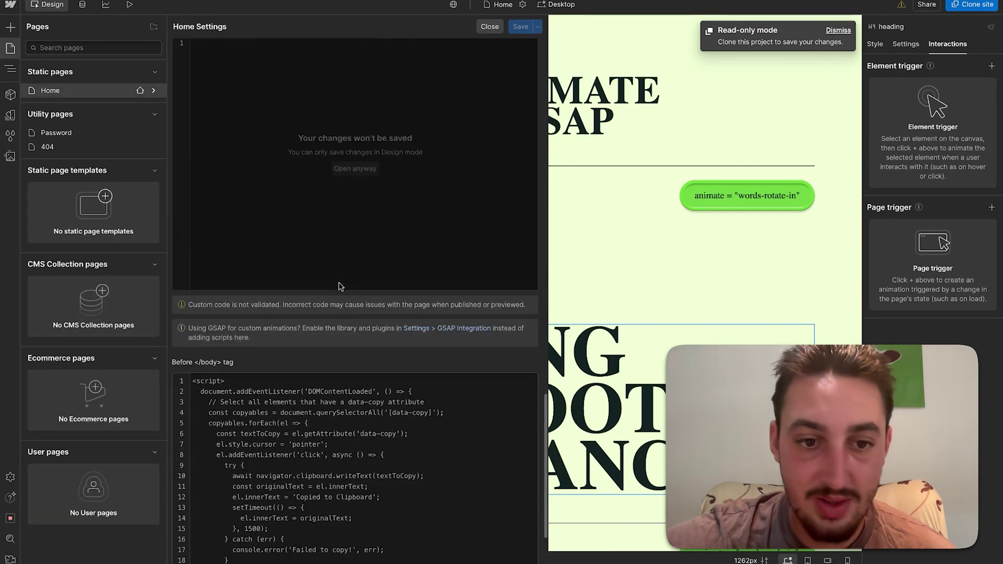
scroll(339, 287, down, 3)
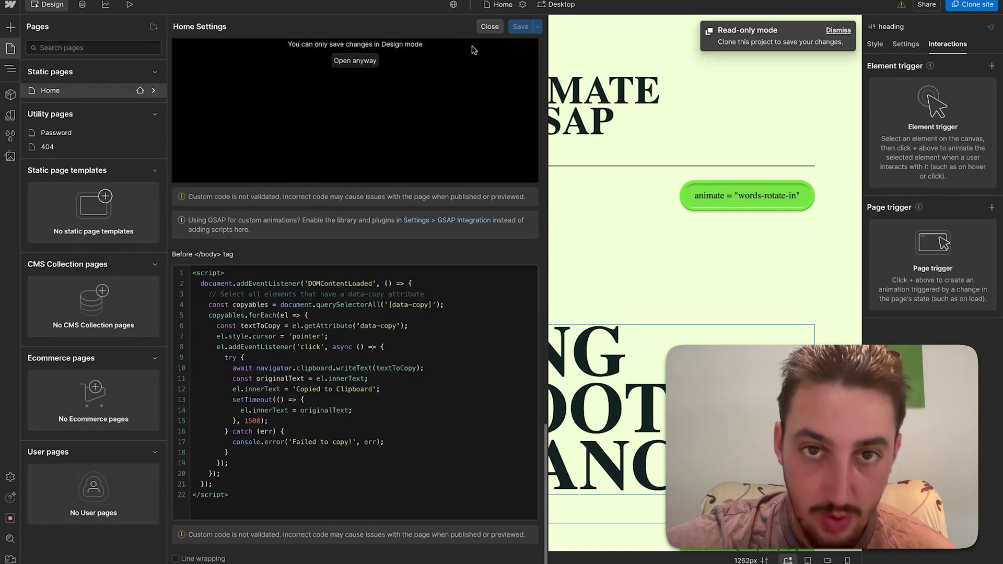
scroll(475, 73, up, 5)
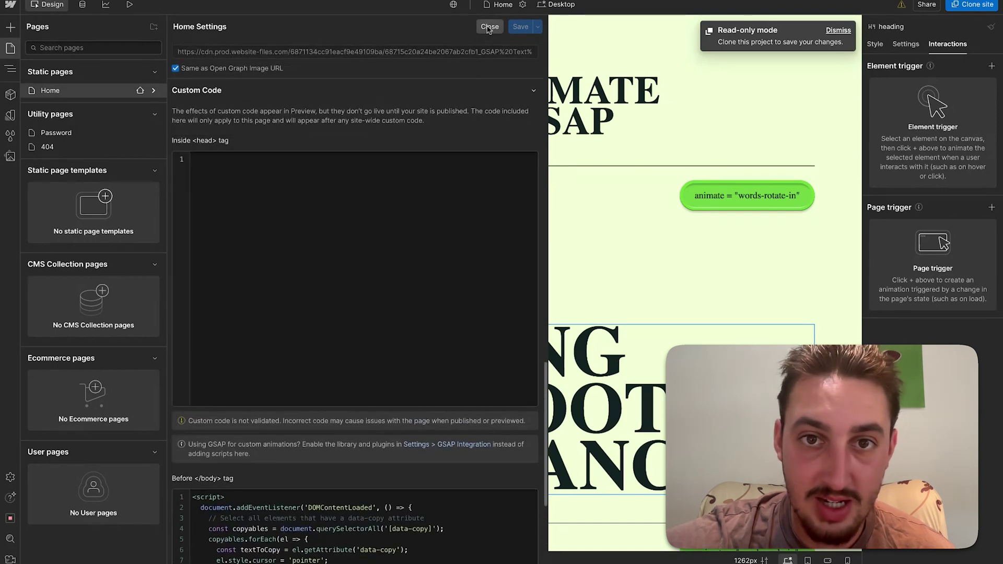
click(489, 26)
Step: Inspect the words-rotate-in tag and Lines Drop In paragraph, then return to the showcase page
click(700, 200)
scroll(640, 312, down, 15)
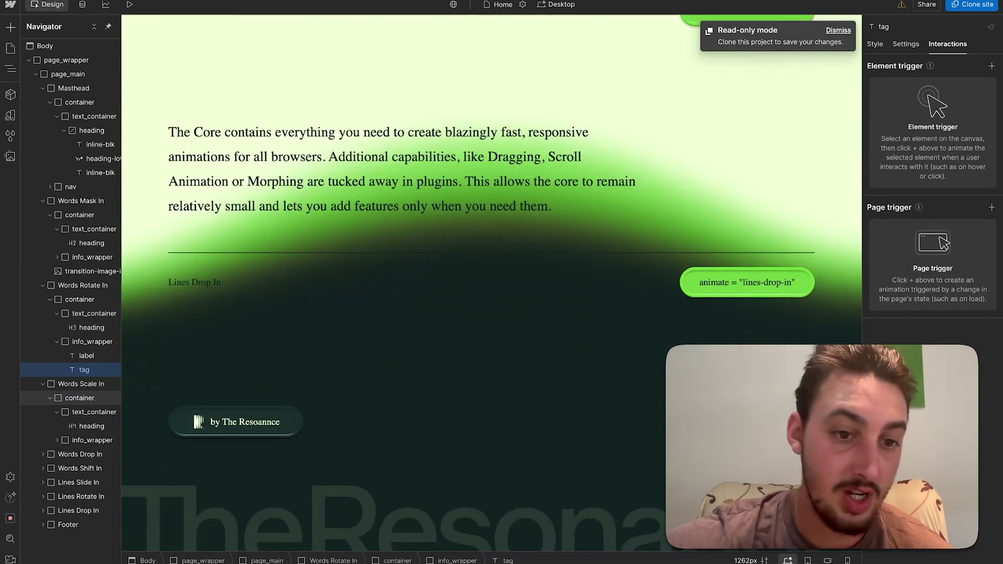
click(472, 159)
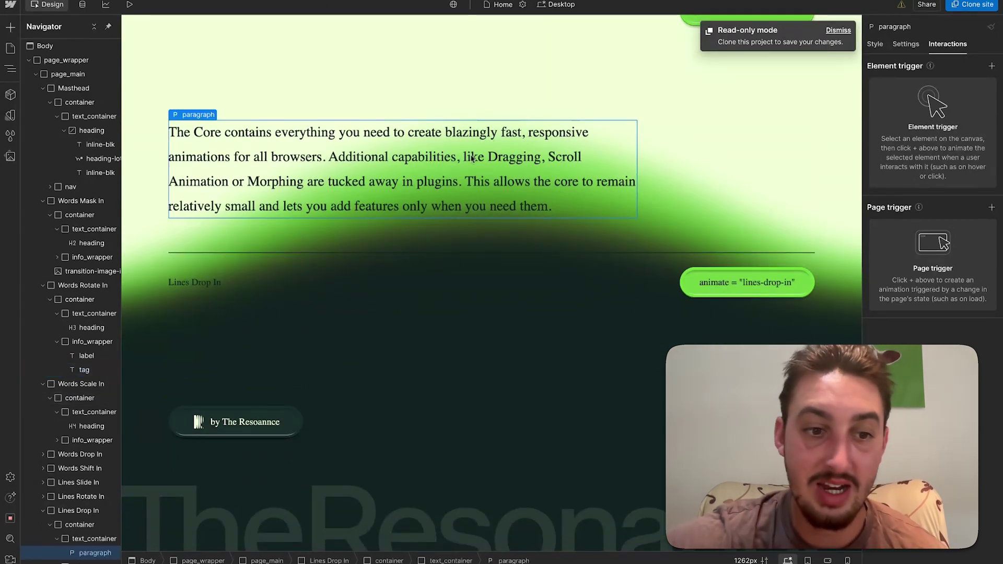
click(397, 5)
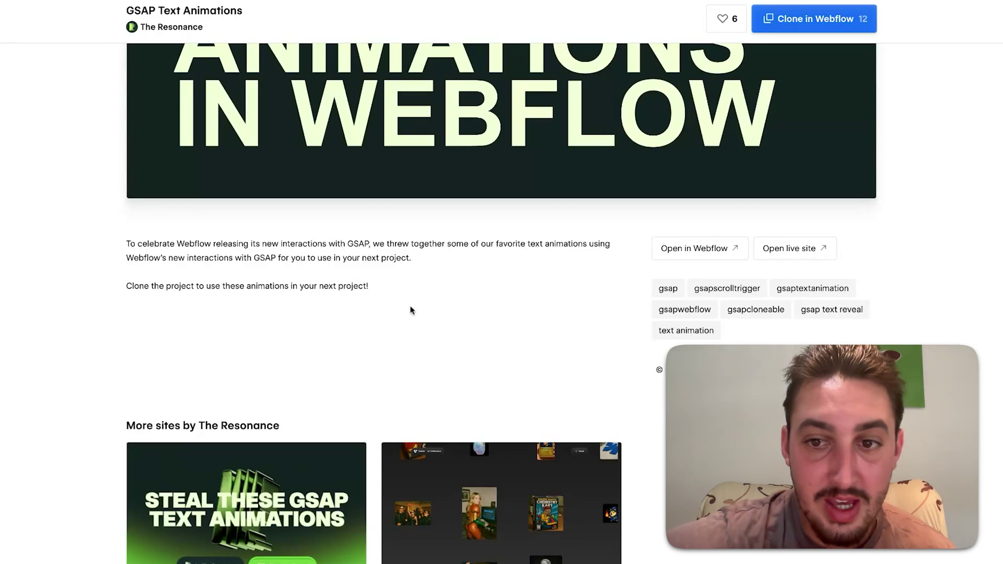
Step: View The Resonance's creator profile, then open Osmo's Willem Loading Animation template
scroll(410, 311, up, 6)
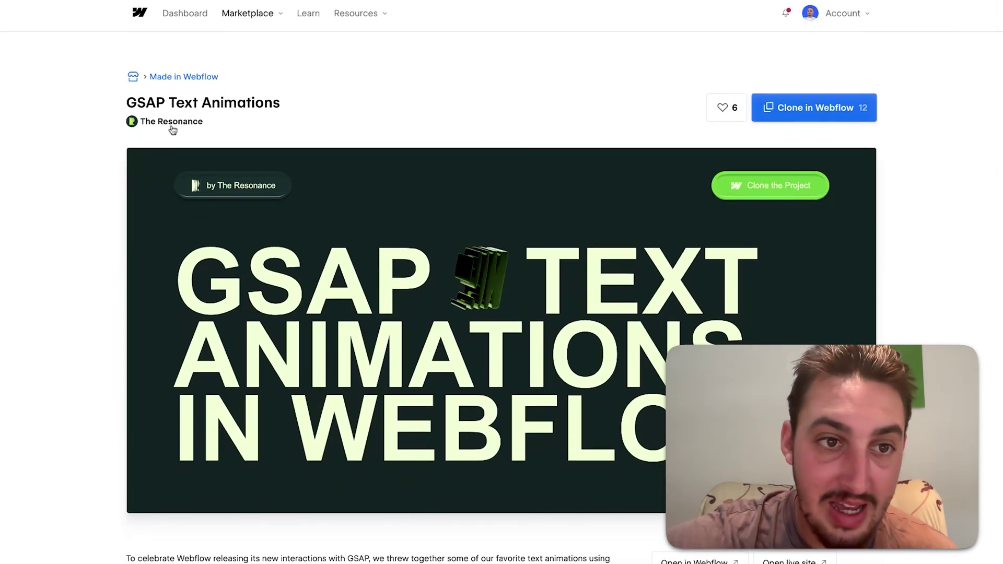
click(172, 126)
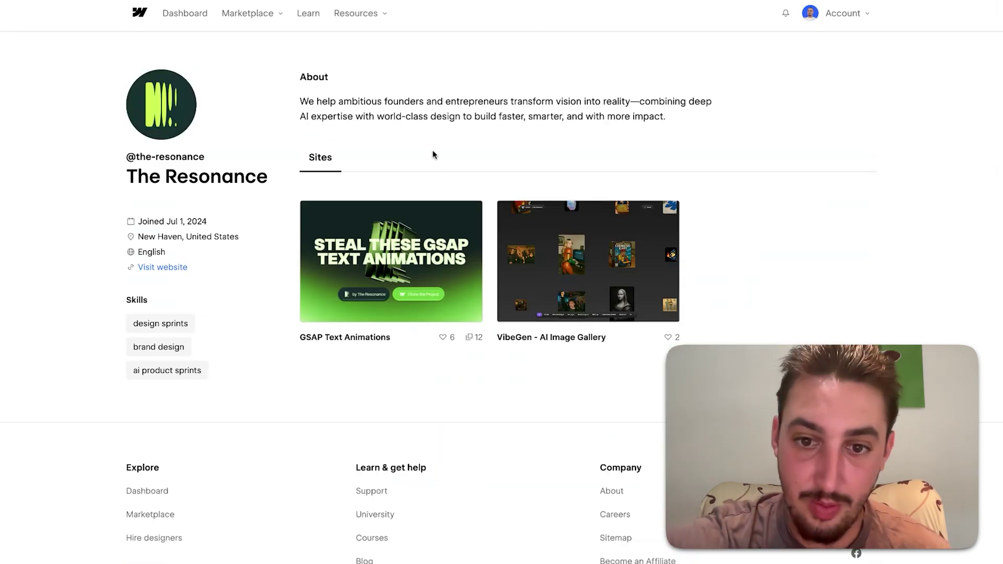
mouse_move(395, 319)
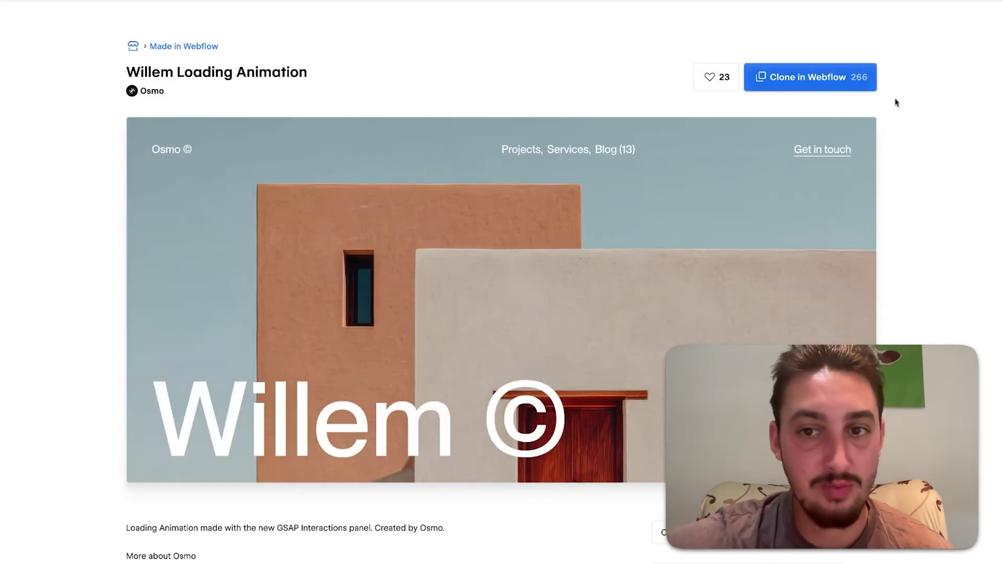
Step: Scroll to the Willem Loading Animation description, tags and More sites by Osmo thumbnails
scroll(866, 114, down, 1)
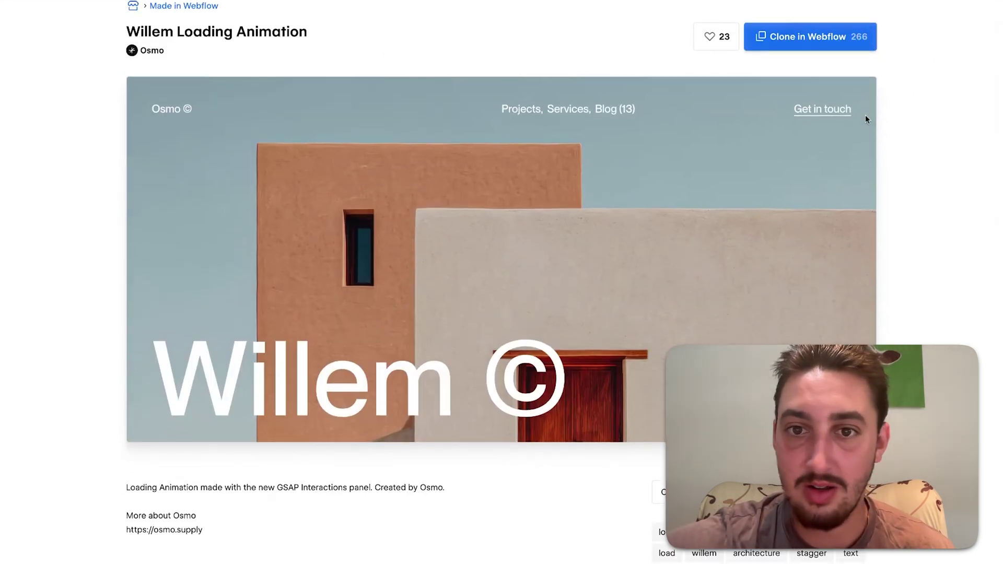
scroll(908, 106, down, 1)
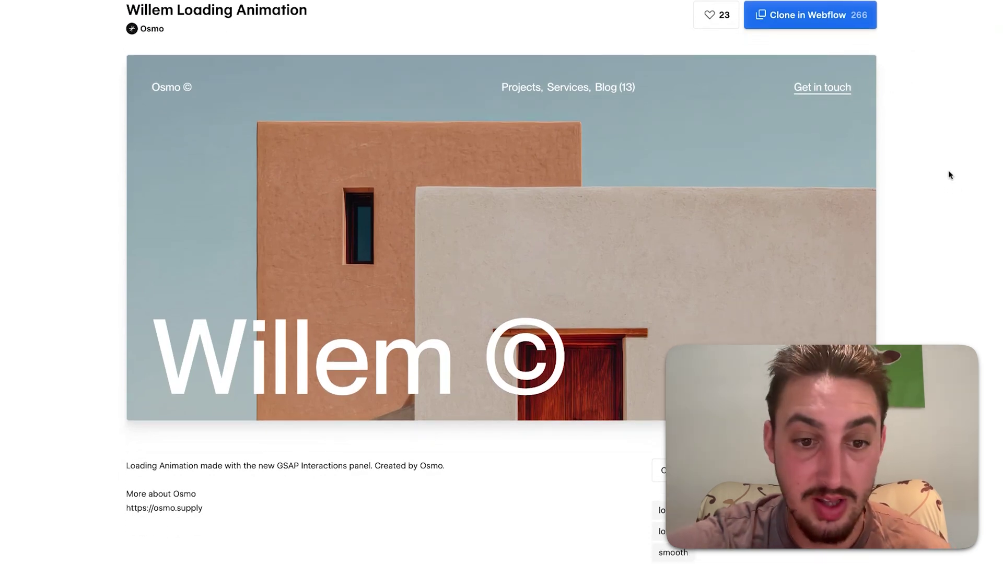
scroll(314, 460, down, 1)
scroll(314, 464, down, 4)
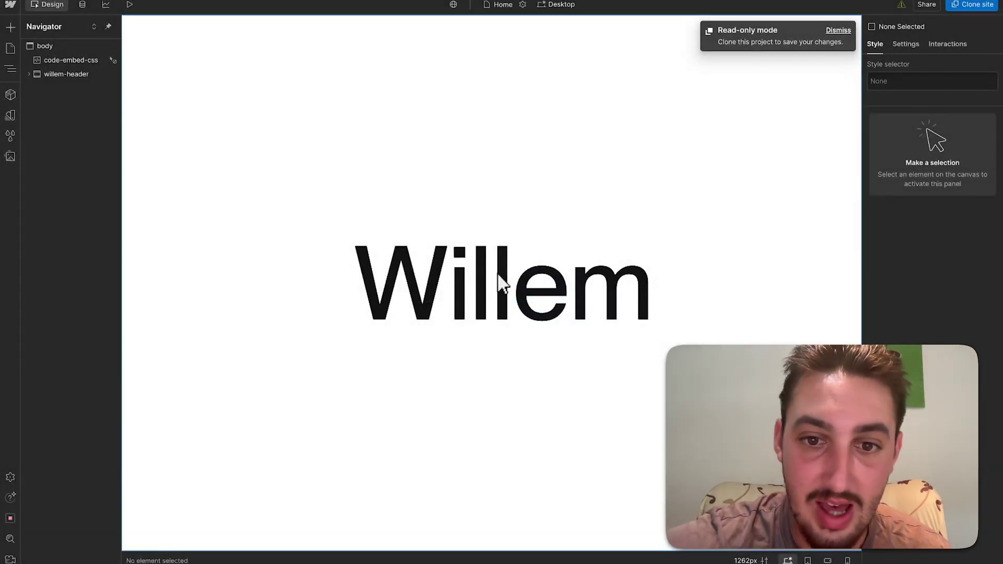
Step: Select the Willem heading wrapper, willem-loader and willem-header, and view their interactions
click(498, 282)
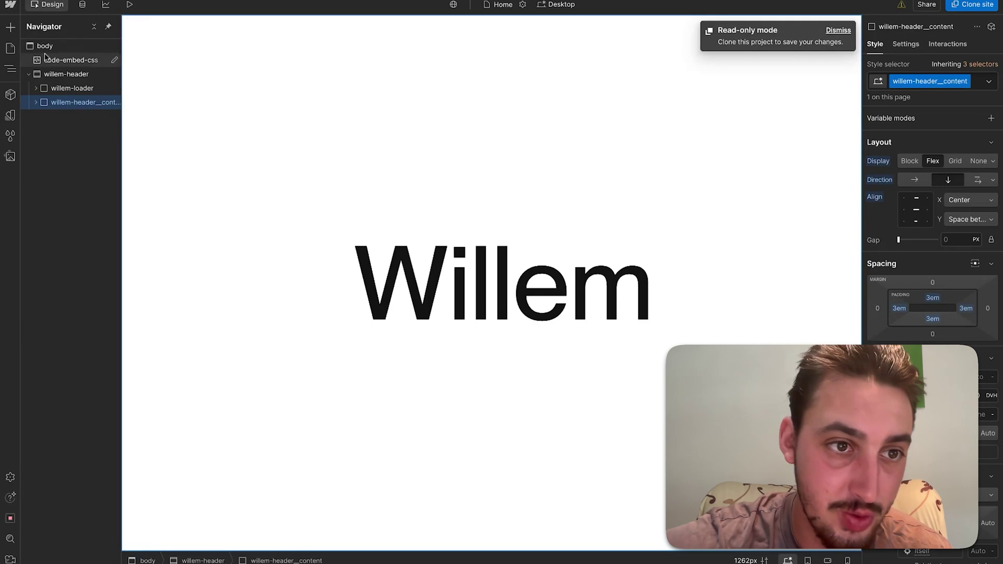
click(55, 88)
click(66, 73)
click(949, 44)
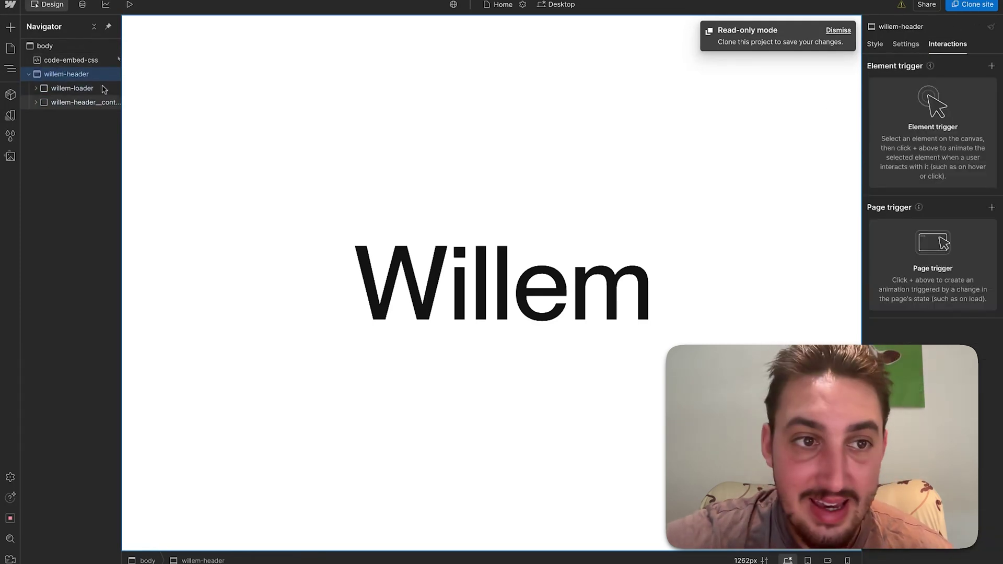
click(73, 101)
Step: Expand willem-header__content, willem-loader and willem__h1; select willem__h1-start and willem-loader__box
click(35, 103)
click(36, 88)
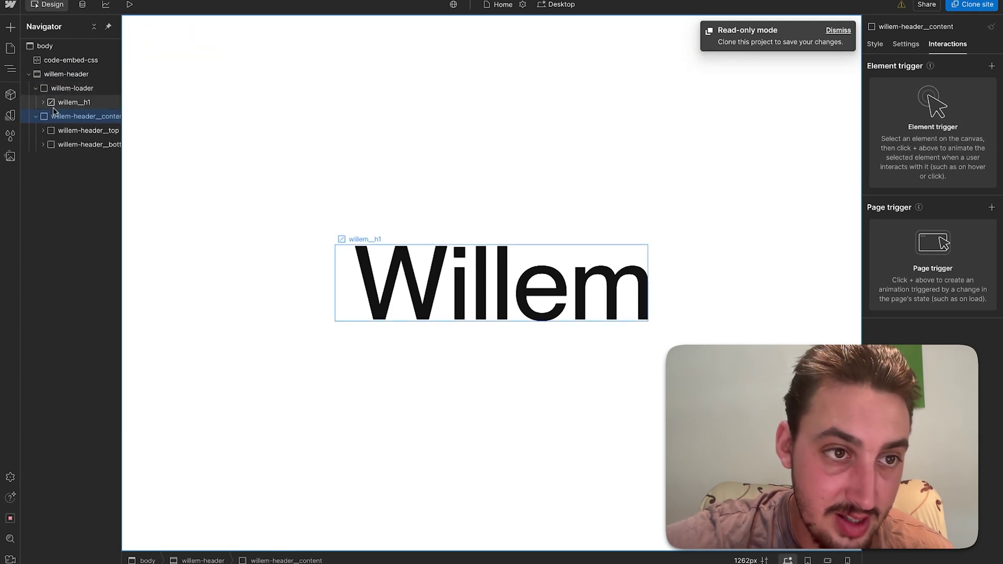
click(43, 102)
click(75, 116)
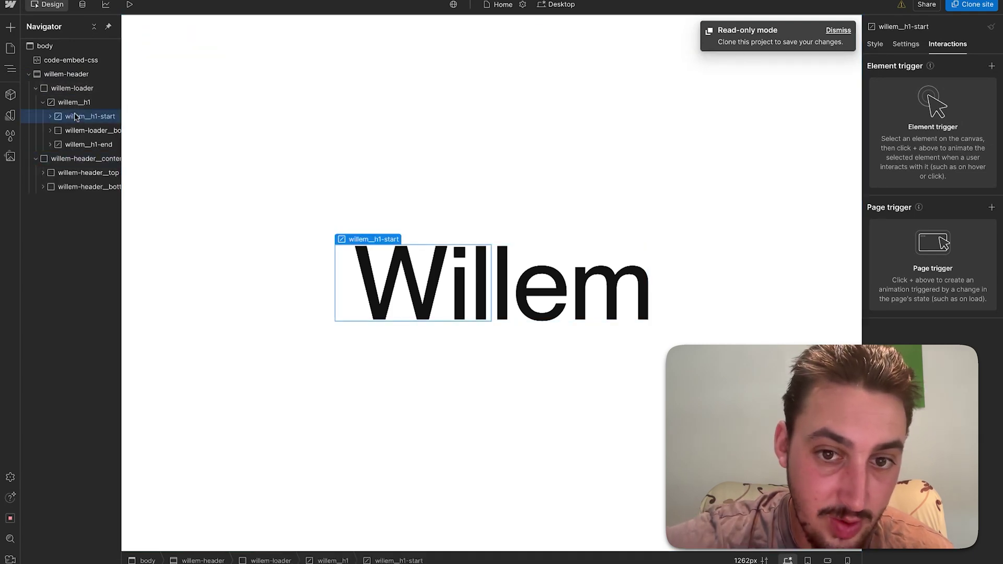
click(61, 130)
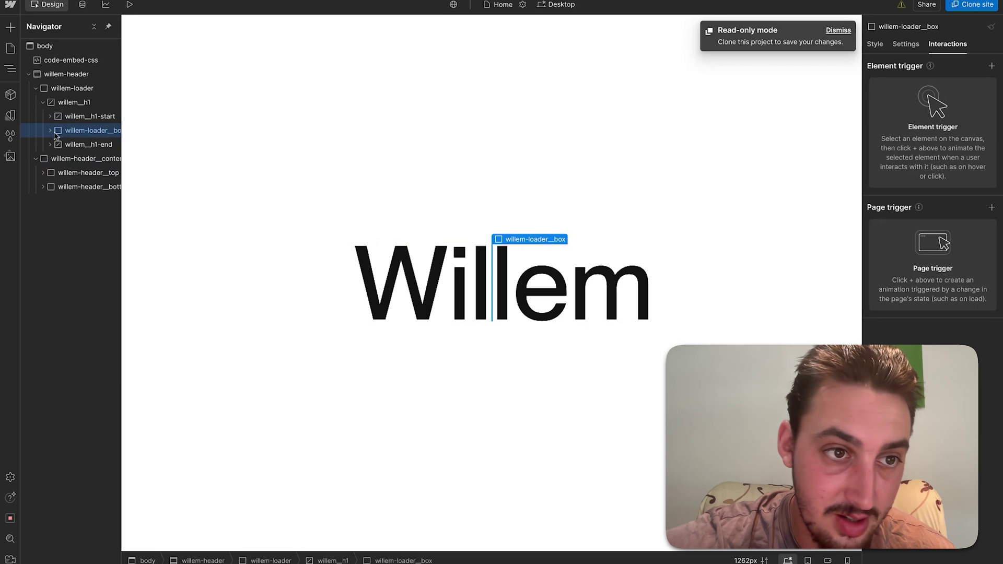
Step: Expand willem-loader__box down to its growing images and select the cover and third images
click(50, 130)
click(57, 145)
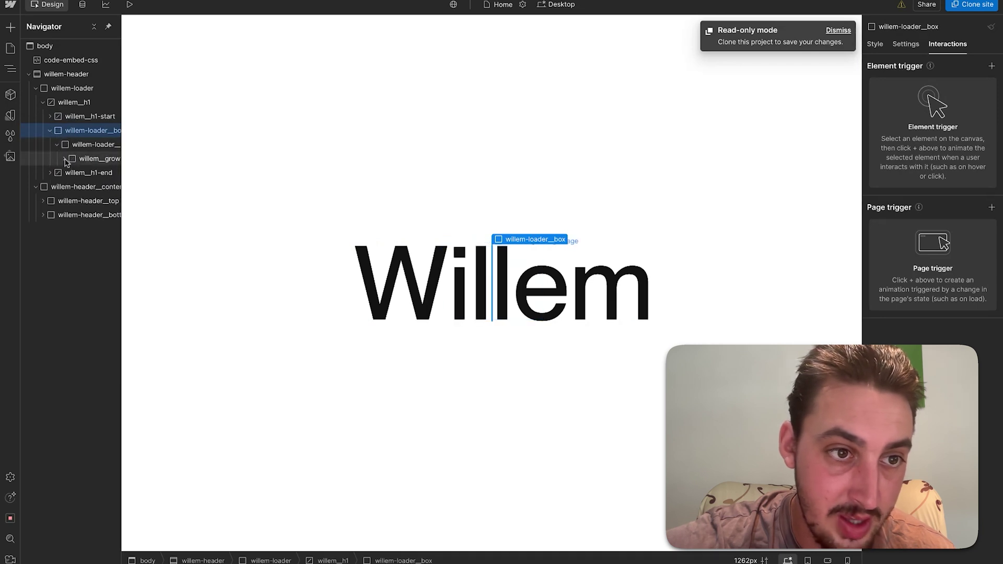
click(64, 159)
click(71, 173)
click(75, 186)
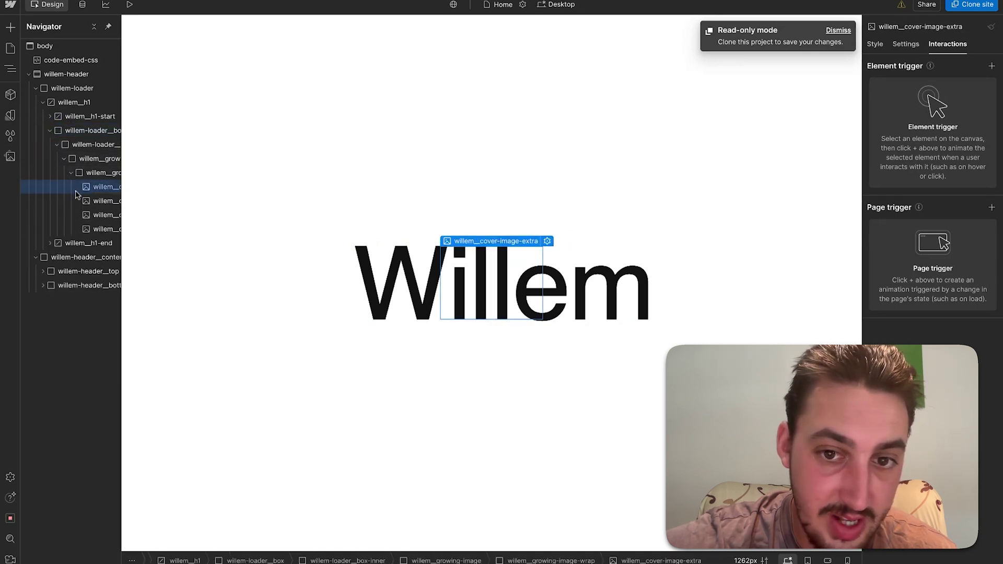
click(84, 215)
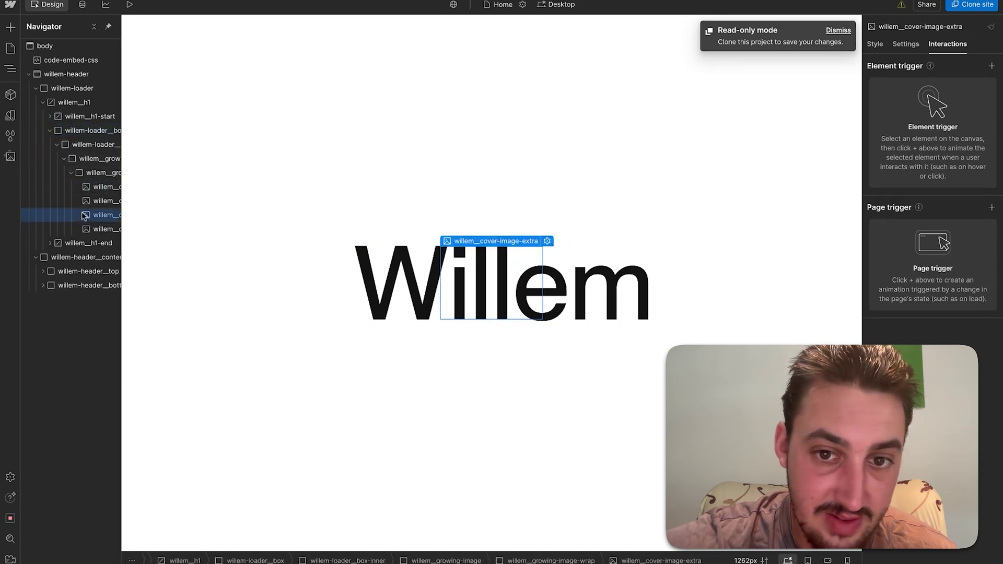
Step: Expand willem__h1-end, select its first letter, then return to the template page
click(50, 243)
click(92, 257)
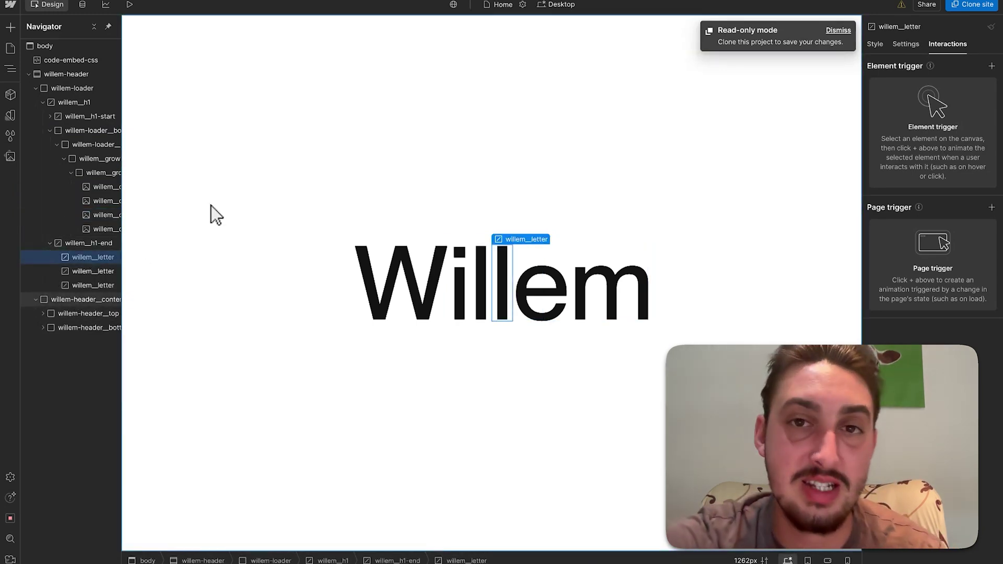
click(514, 2)
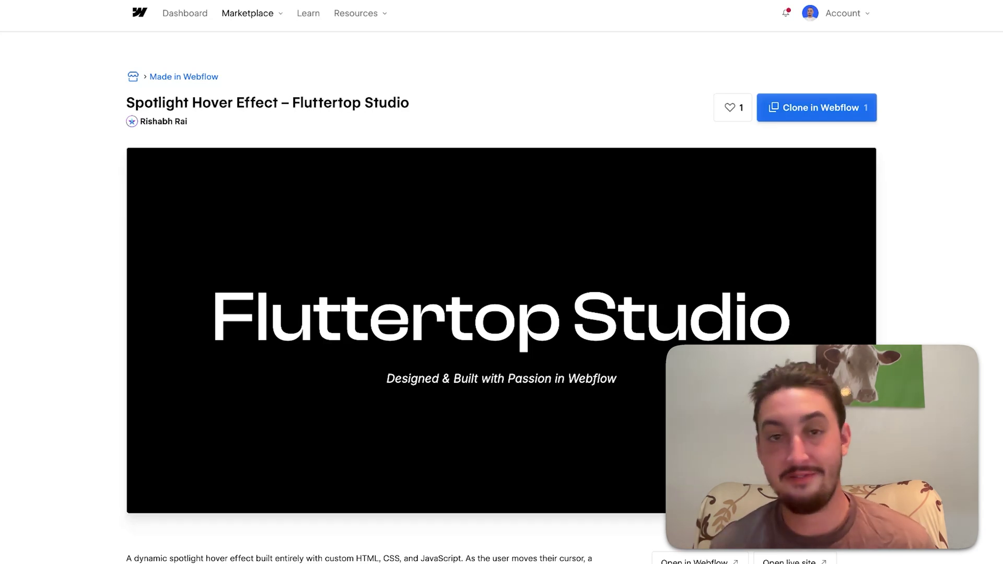
Step: Scroll the Spotlight Hover Effect page down, back to the hero, then to its description and tags
scroll(638, 94, down, 1)
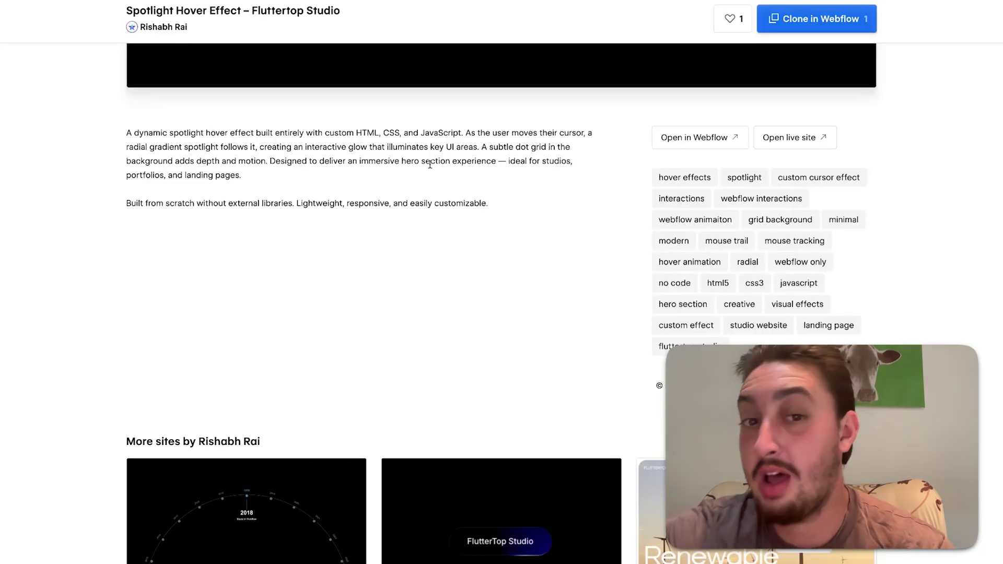
scroll(395, 315, up, 8)
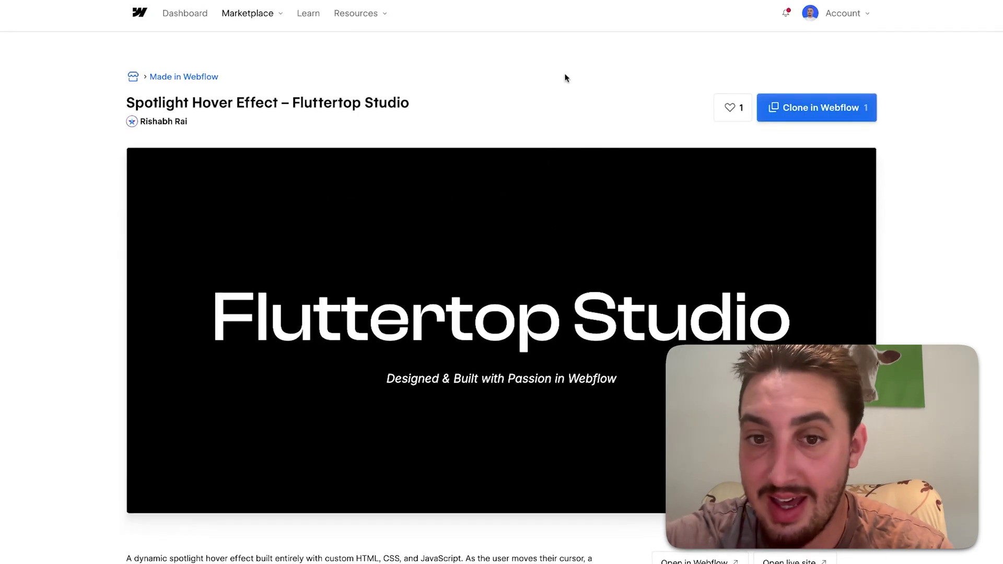
scroll(564, 76, down, 6)
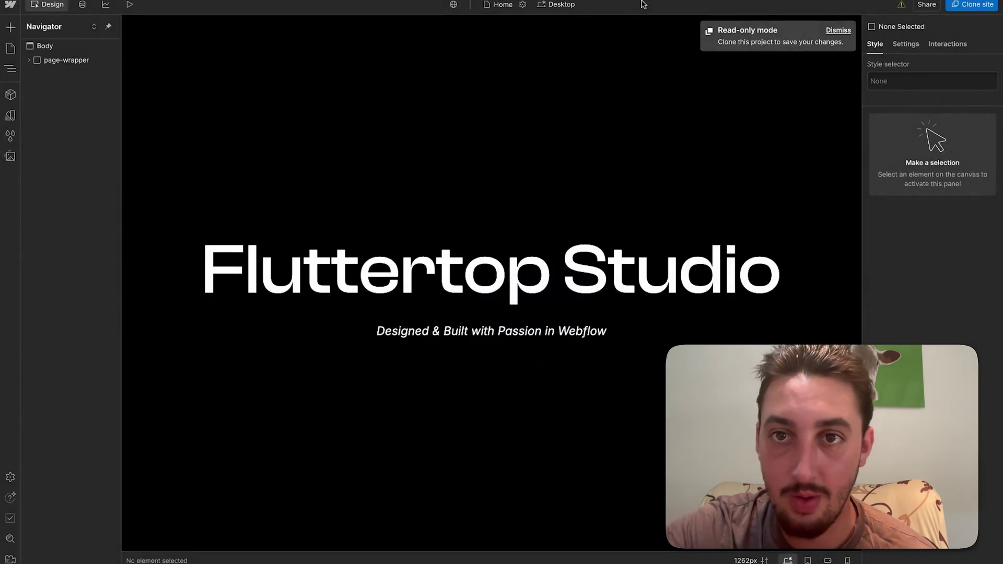
Step: Select content-wrapper, walk up through container-large and padding-global to section, then list the pages
click(236, 212)
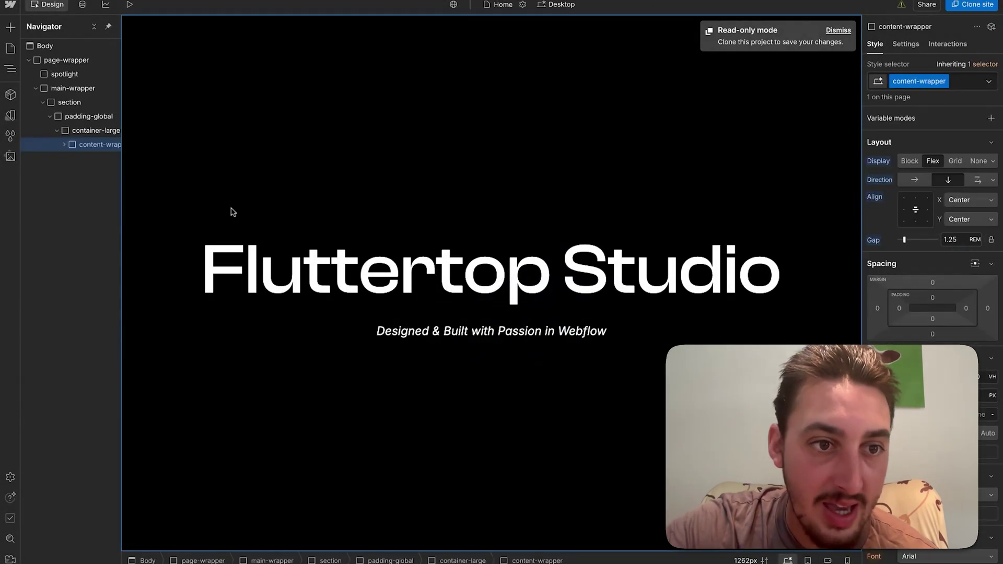
click(93, 130)
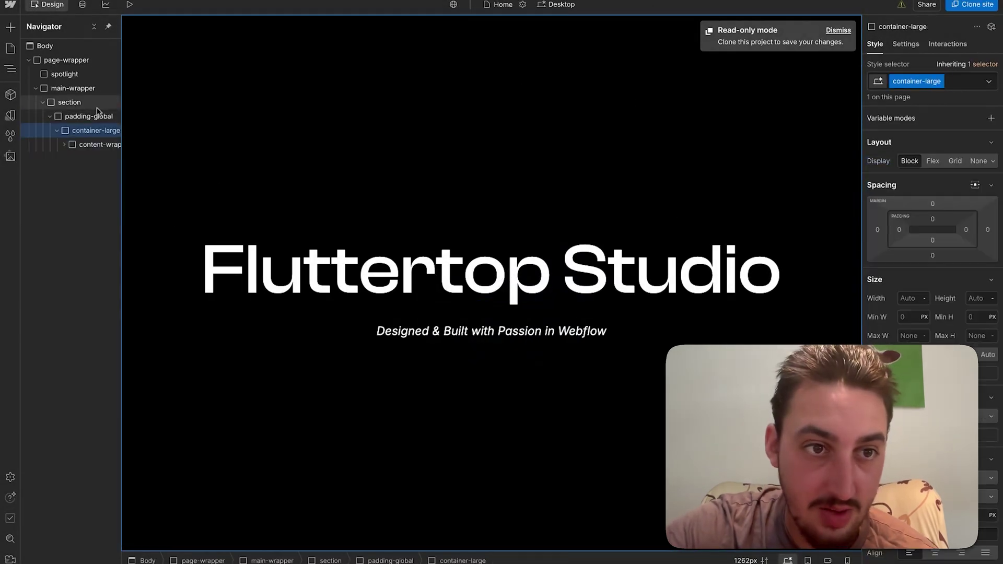
click(90, 116)
click(80, 107)
click(11, 48)
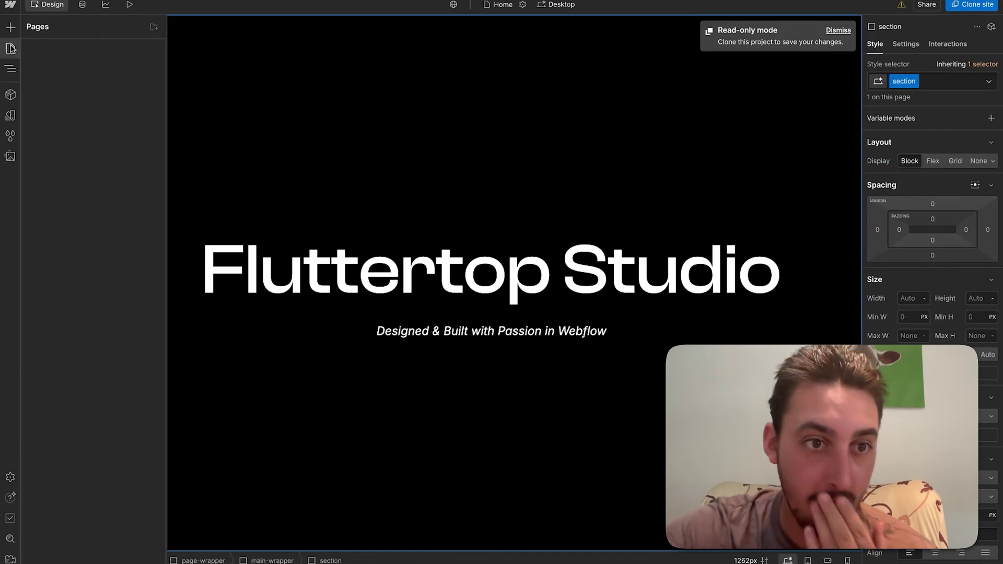
Step: Open the Home page settings and read through its custom spotlight script past the warning
click(155, 91)
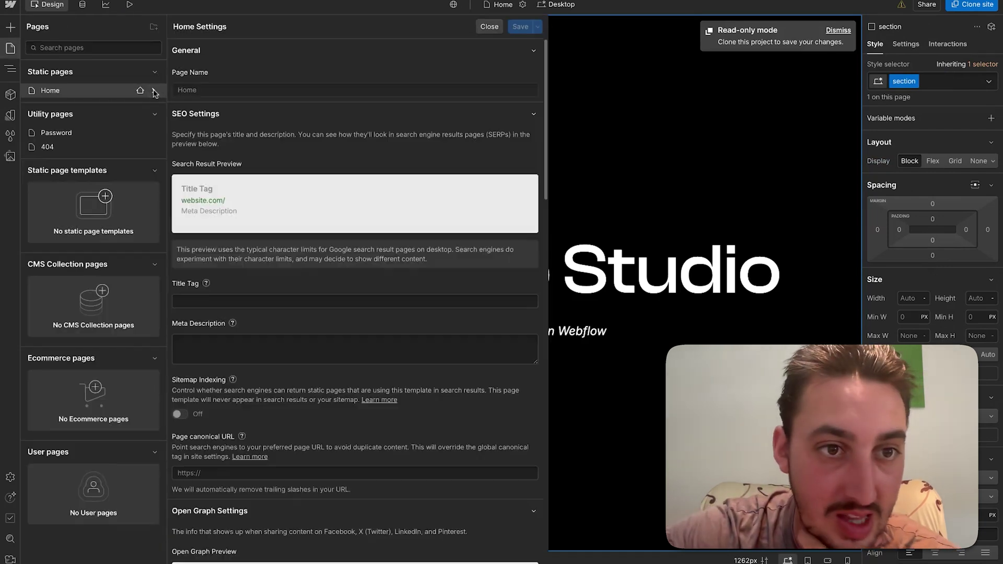
scroll(291, 290, down, 15)
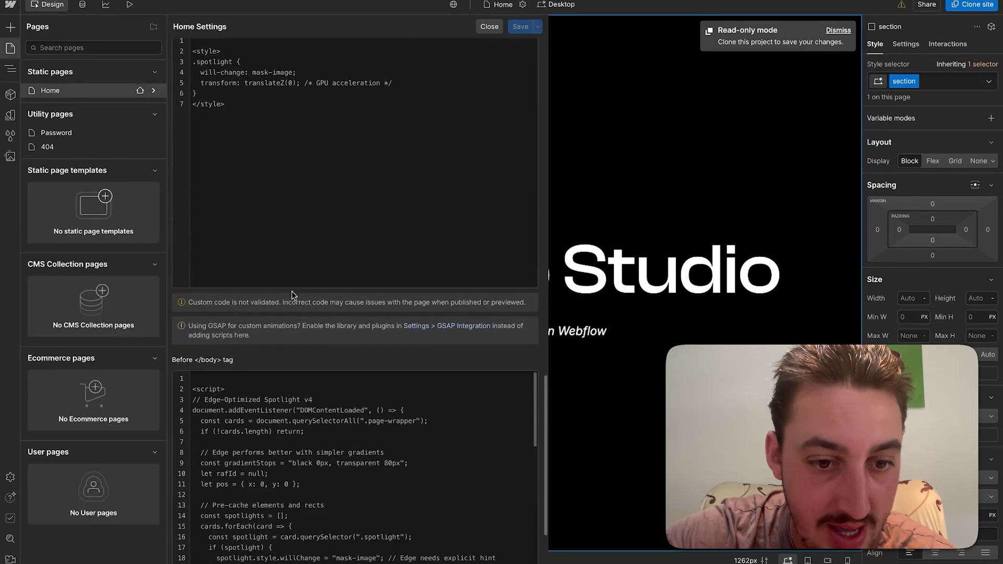
click(359, 398)
scroll(360, 399, down, 10)
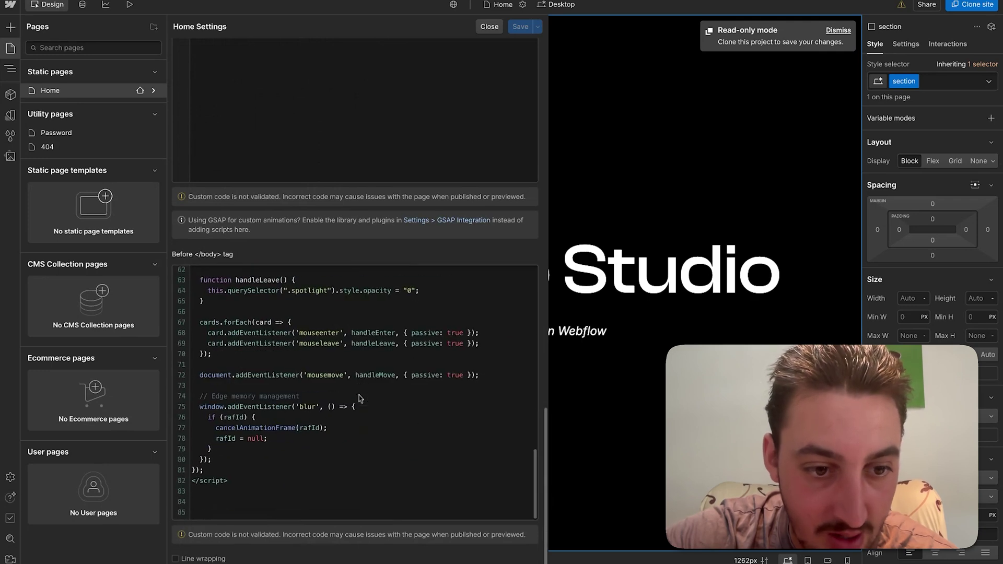
scroll(355, 392, up, 10)
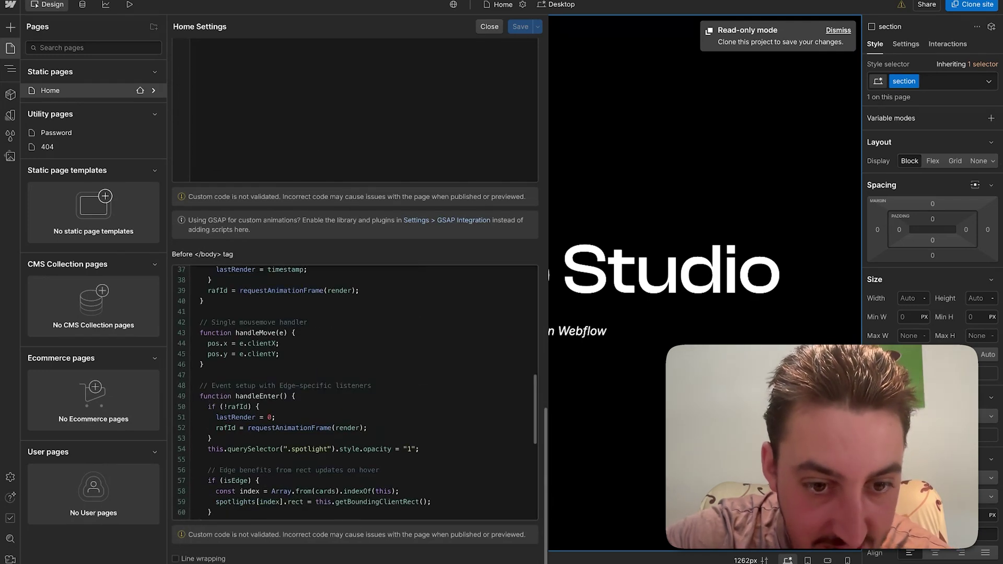
scroll(355, 391, up, 2)
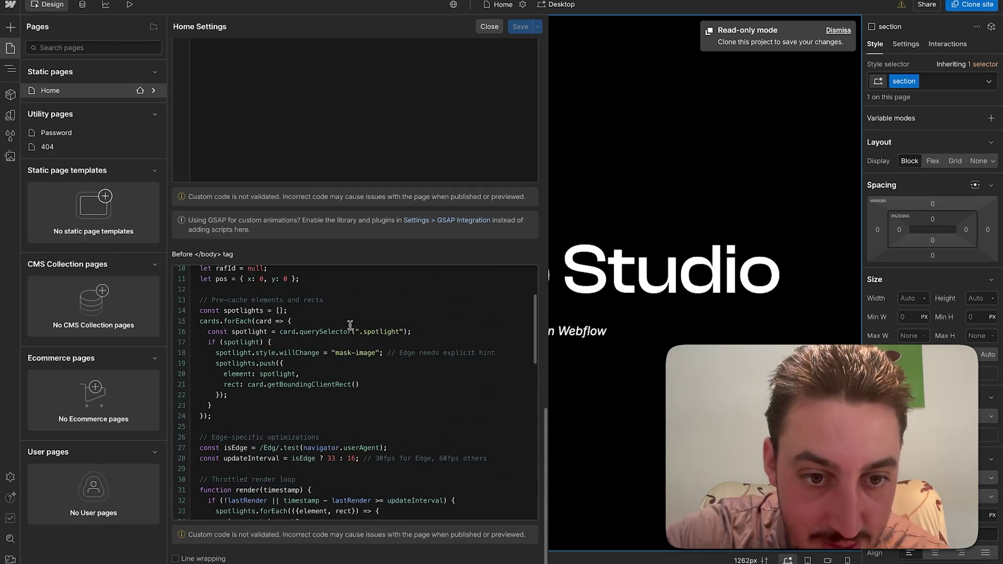
scroll(344, 354, up, 2)
scroll(344, 355, up, 1)
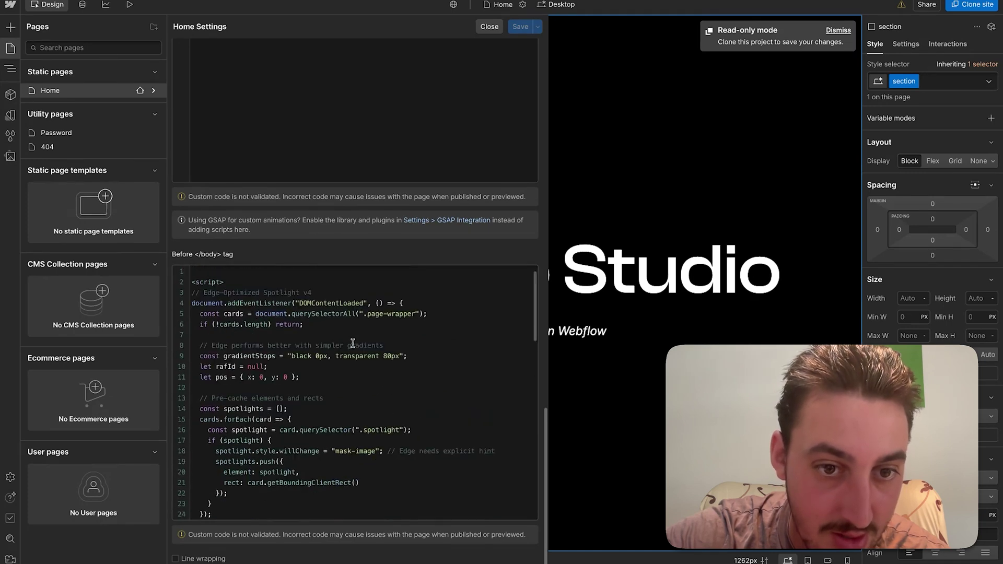
scroll(356, 356, down, 5)
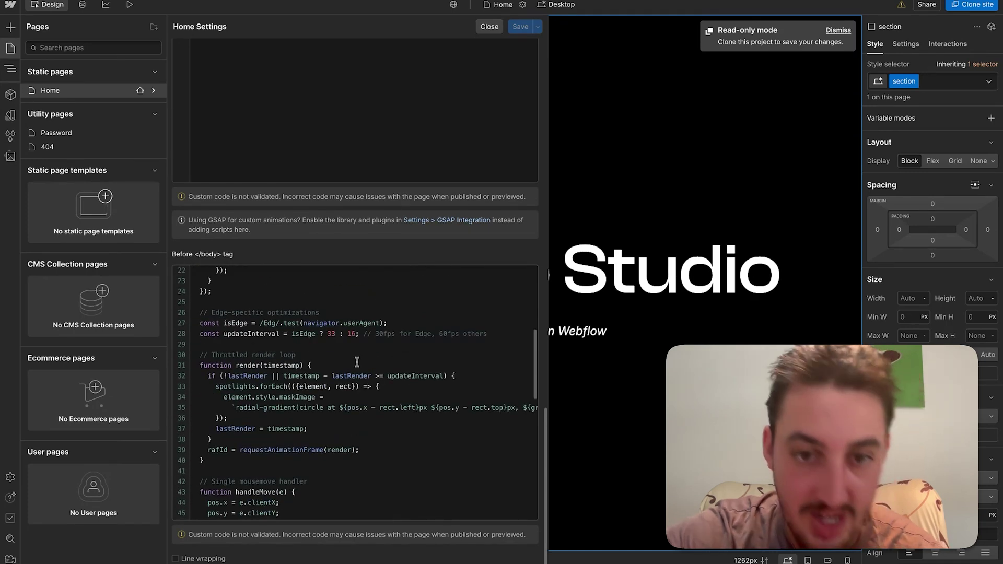
scroll(357, 362, down, 7)
scroll(355, 392, down, 3)
scroll(355, 391, up, 15)
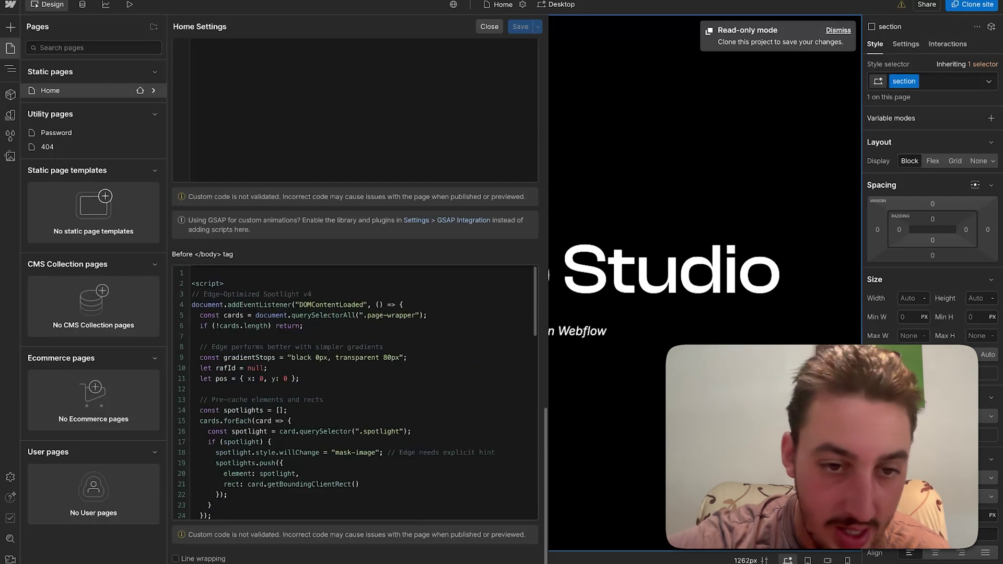
Step: Close the Home page settings and return to the Fluttertop Studio showcase tab with Ctrl+Shift+Tab
click(490, 26)
click(504, 127)
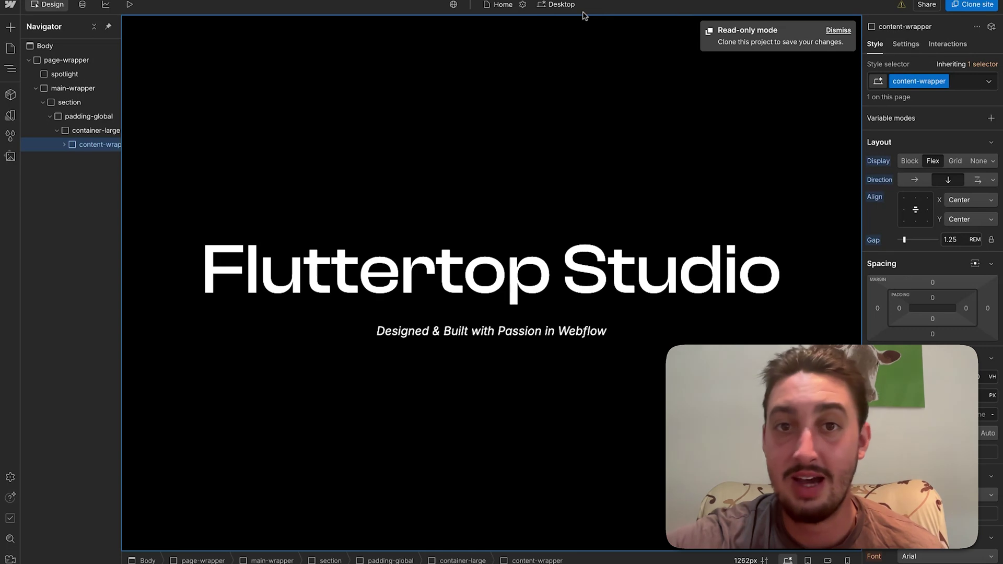
key(ctrl+shift+Tab)
Step: Scroll the live Lumena portfolio site from the hero down to the FAQ section
scroll(421, 140, up, 6)
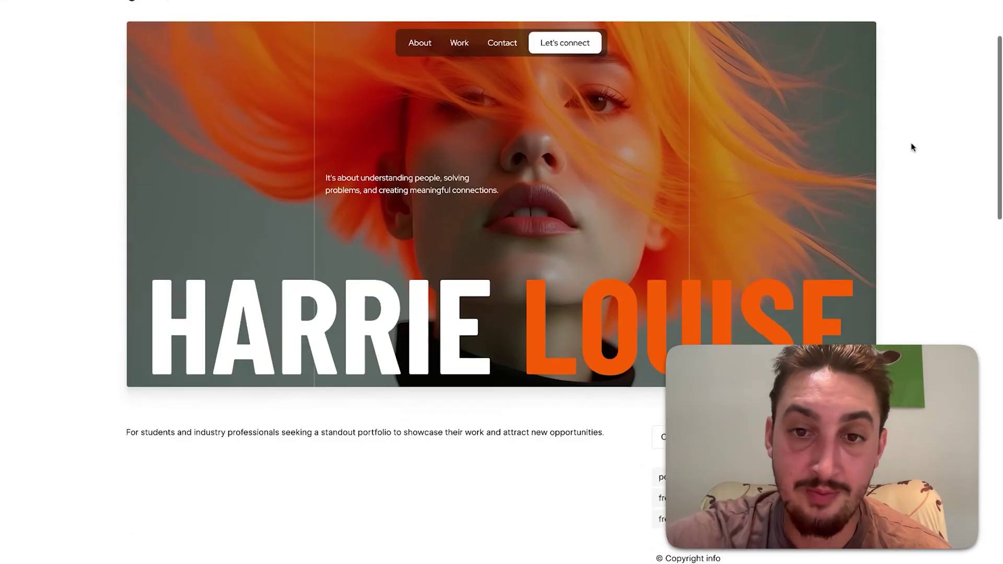
scroll(912, 147, down, 5)
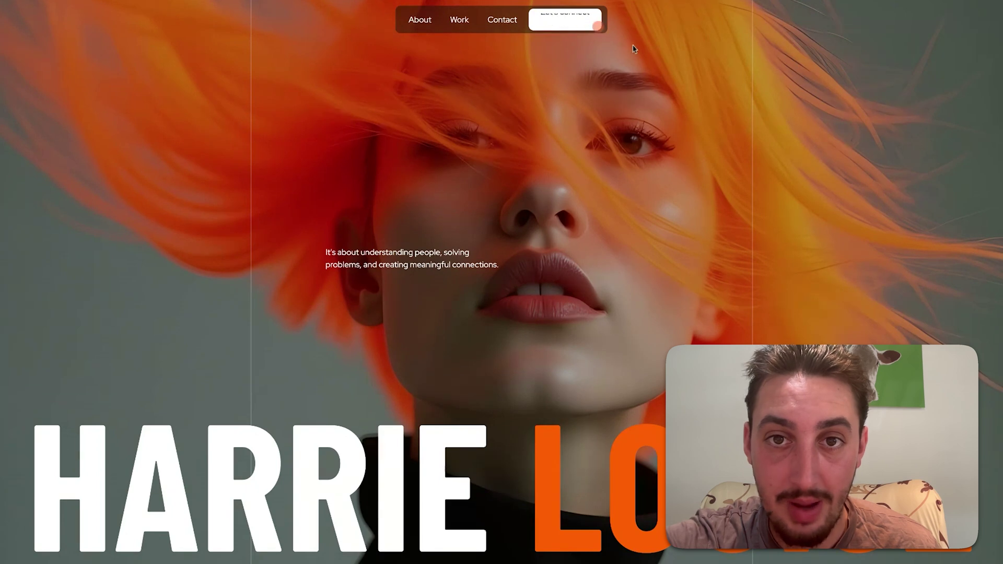
scroll(466, 245, down, 6)
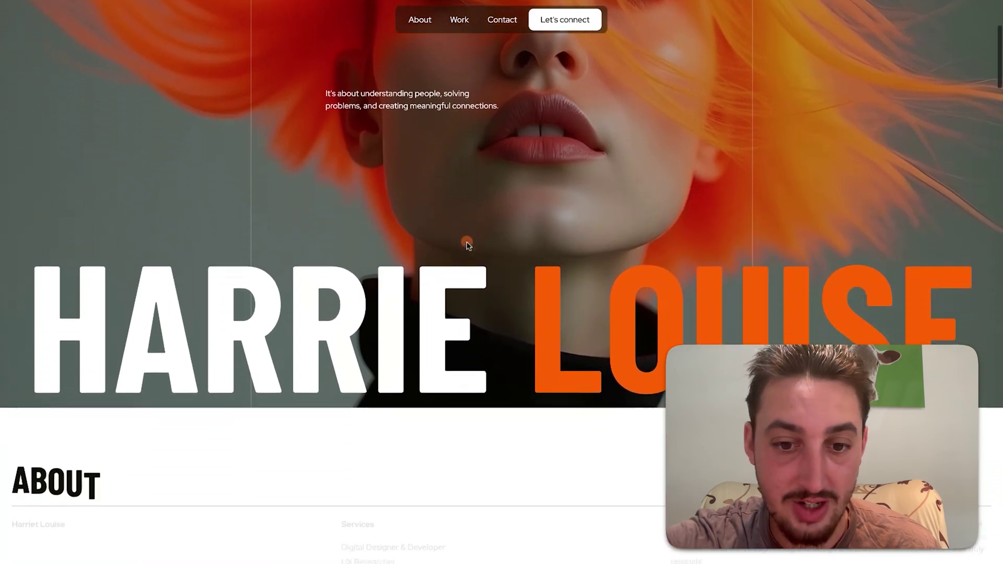
scroll(466, 242, down, 7)
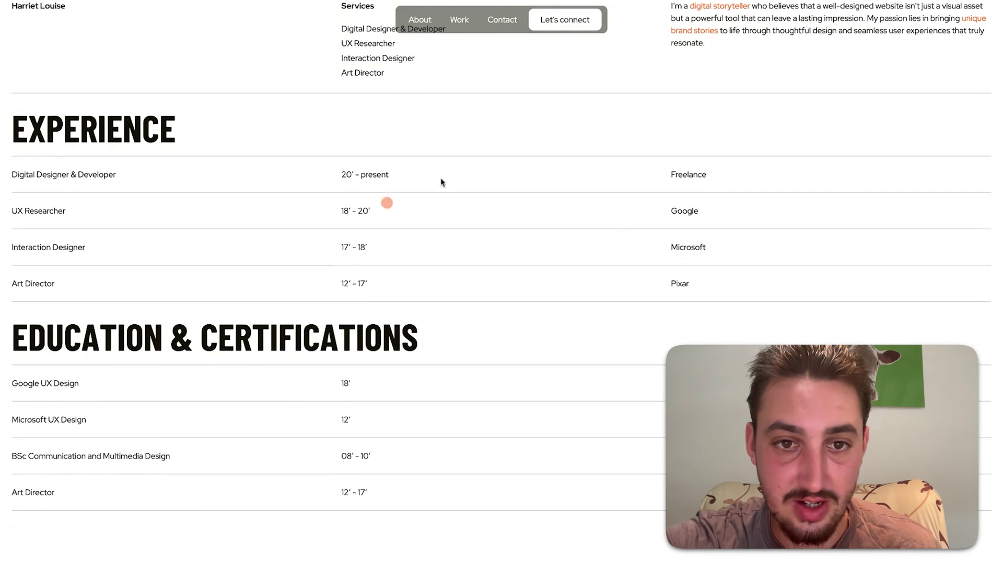
scroll(249, 197, down, 9)
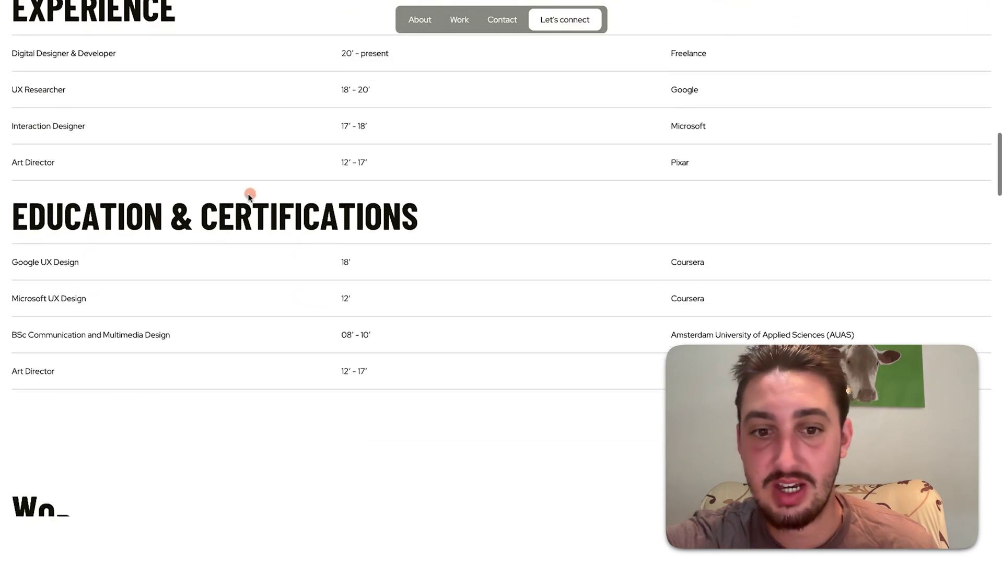
scroll(526, 288, down, 2)
scroll(82, 349, down, 7)
scroll(82, 295, down, 7)
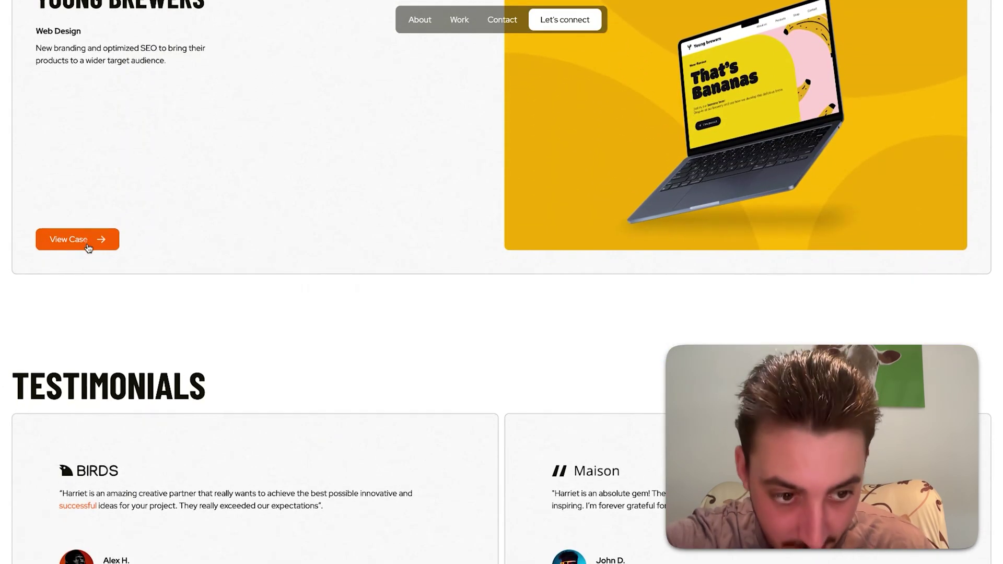
scroll(86, 244, down, 7)
scroll(410, 272, down, 5)
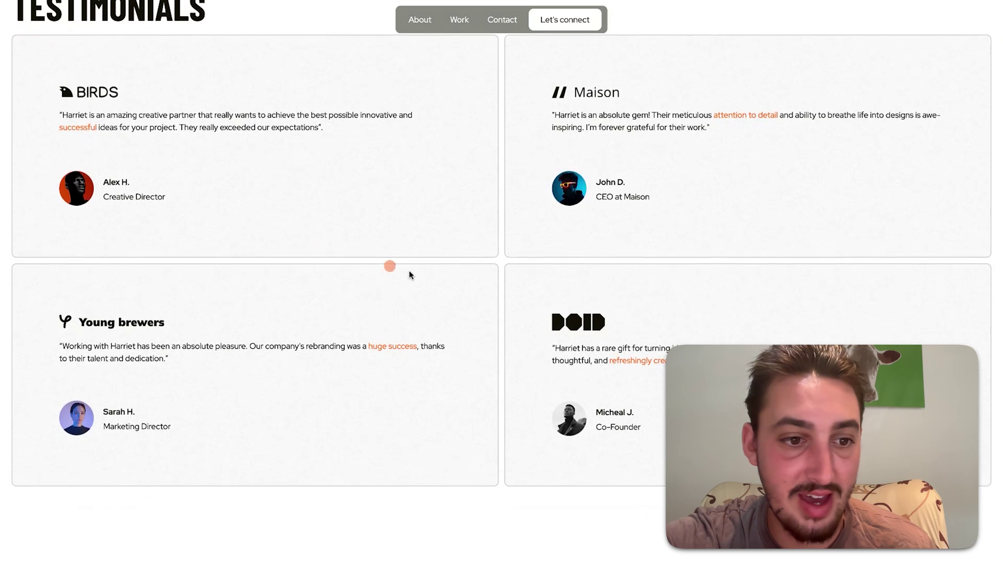
scroll(322, 351, down, 9)
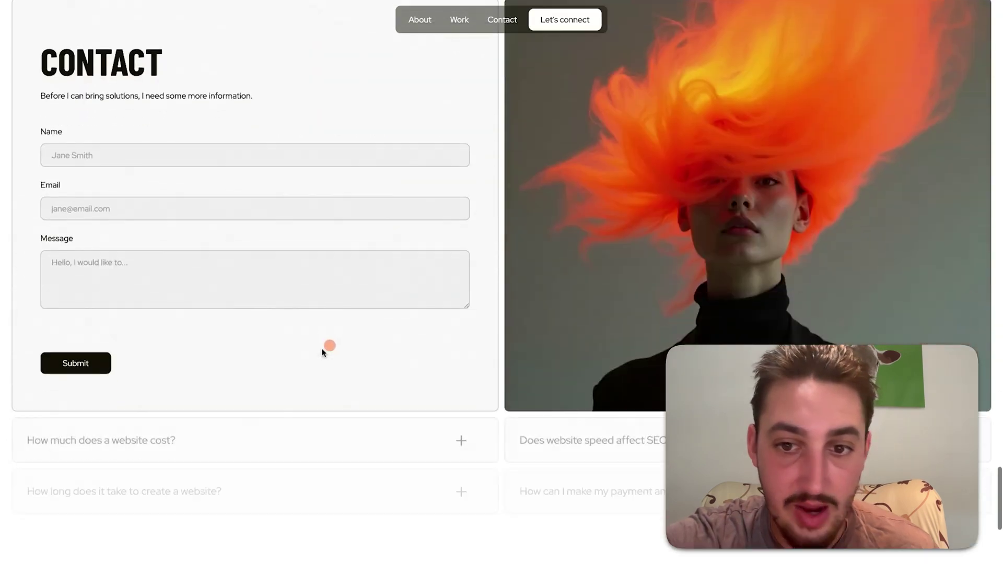
Step: Expand and collapse the website cost and 'Does website speed affect SEO?' FAQ answers
click(308, 222)
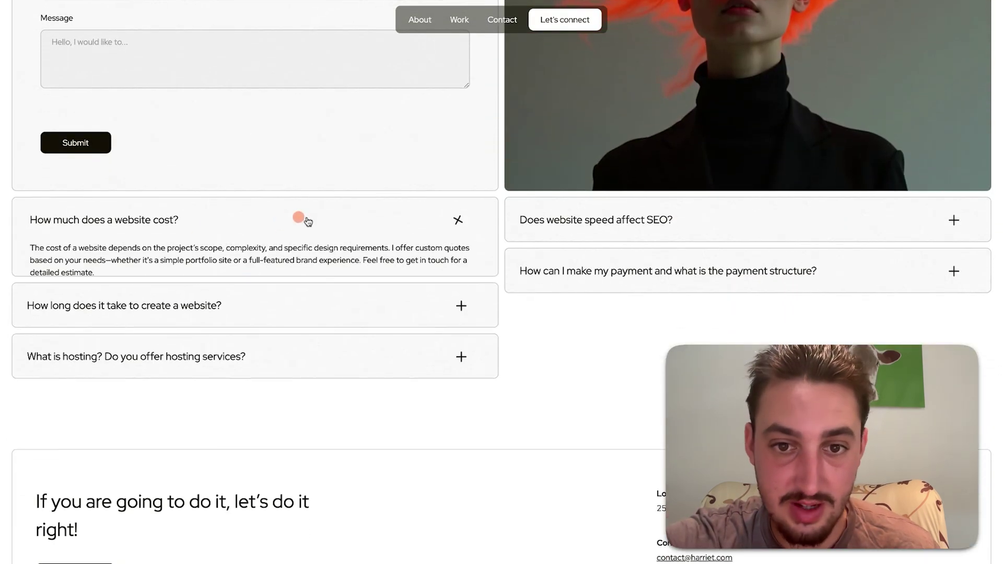
click(305, 218)
click(532, 220)
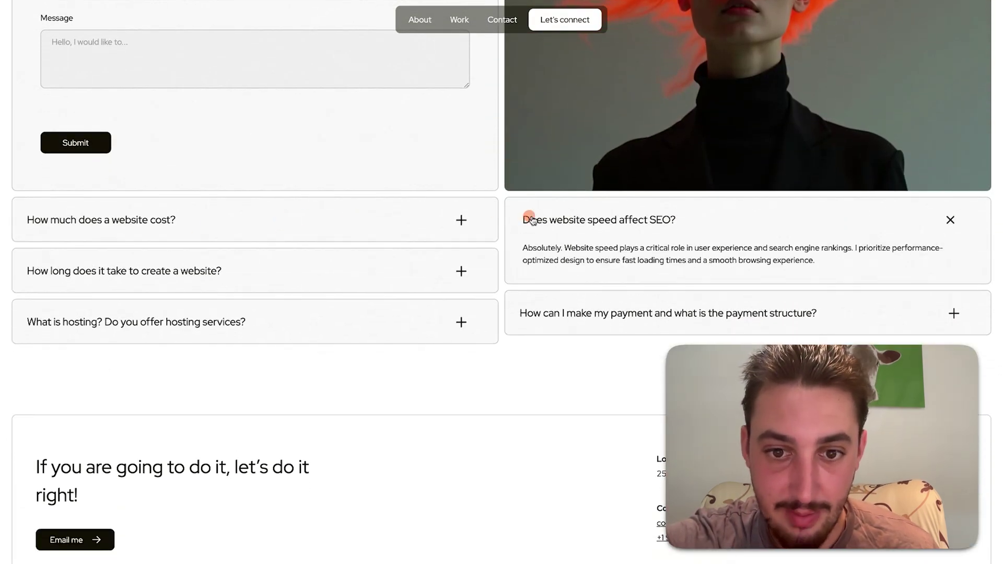
click(531, 220)
scroll(285, 418, down, 4)
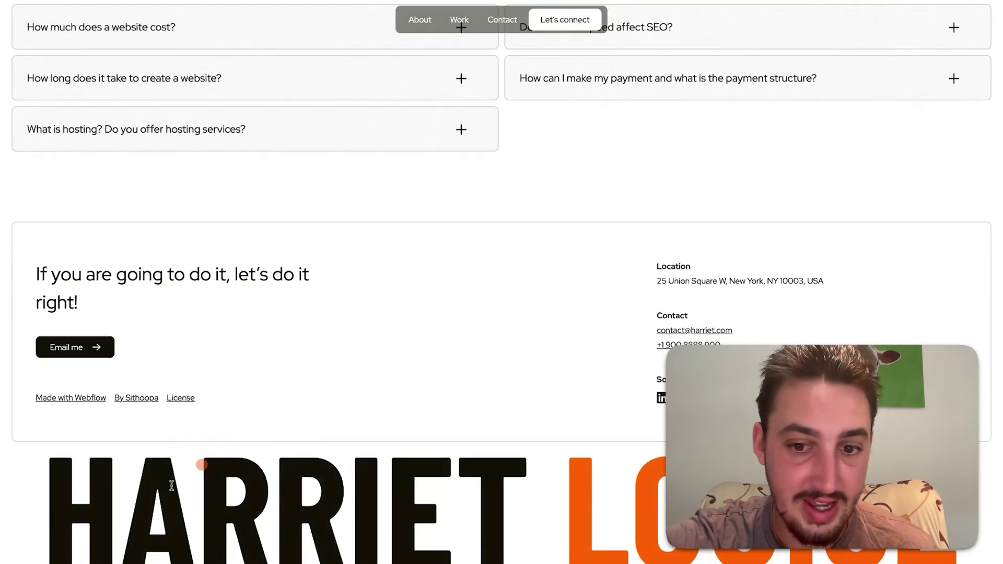
scroll(331, 233, up, 20)
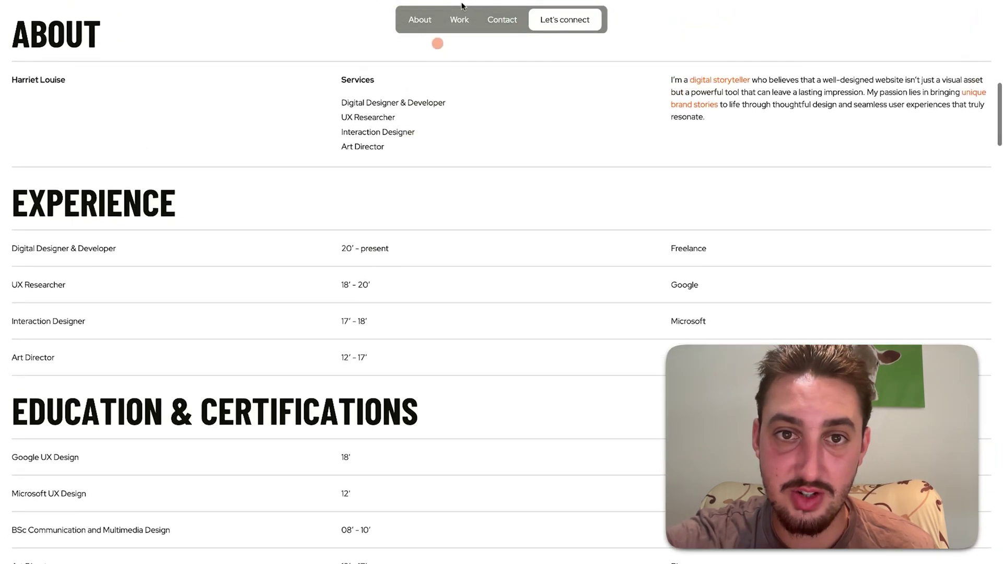
Step: Use the nav links to jump to the WORK and About sections
click(453, 20)
click(486, 21)
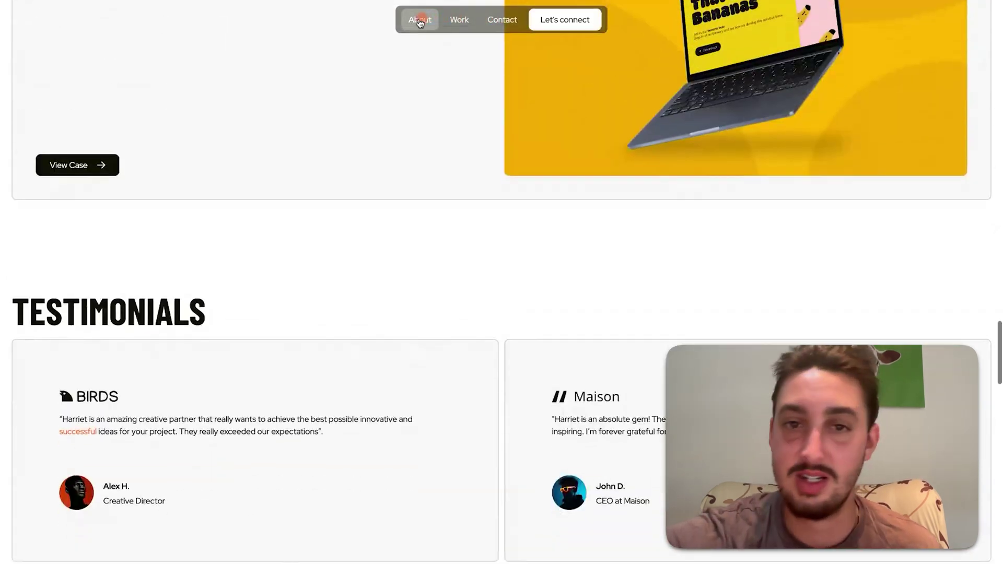
click(420, 21)
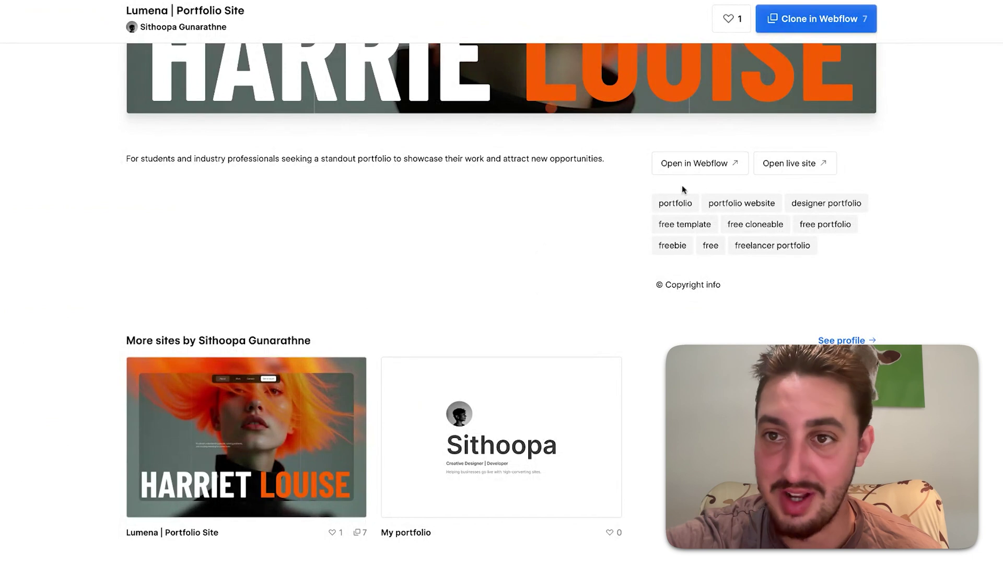
Step: Select a Hero Line column and the Hero Paragraph in the Designer to inspect their styles
scroll(681, 185, up, 5)
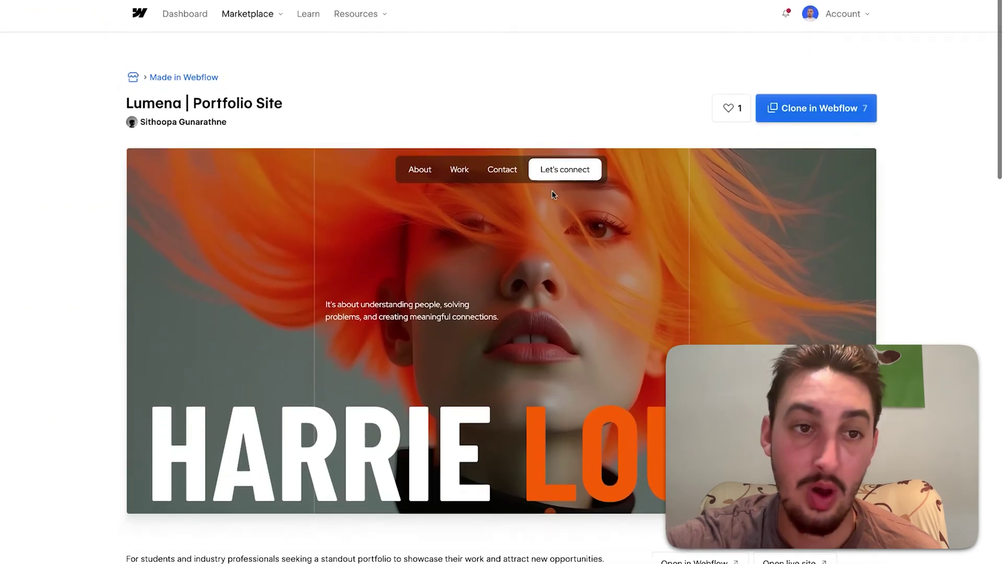
scroll(308, 169, down, 2)
scroll(309, 170, down, 2)
scroll(365, 72, down, 12)
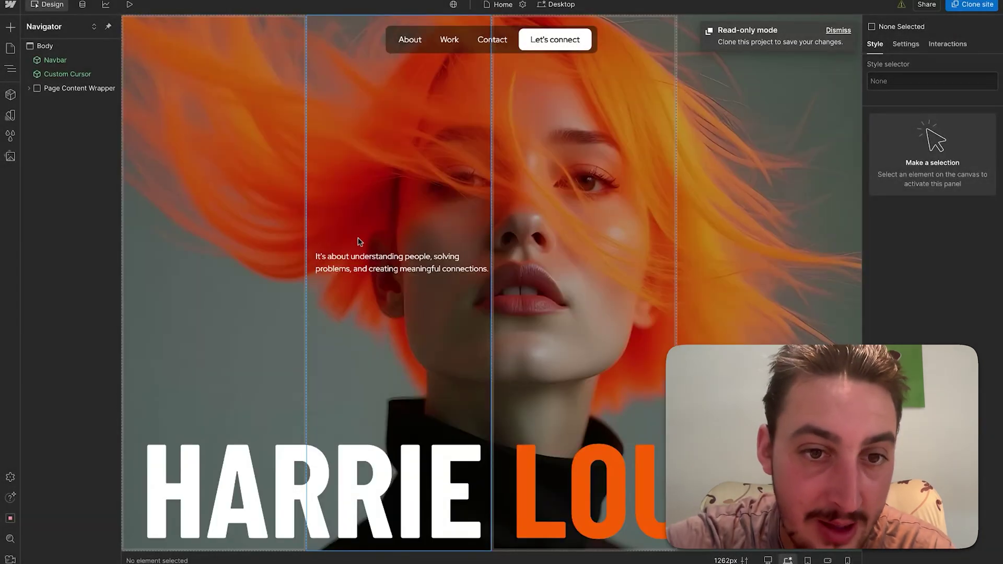
click(359, 241)
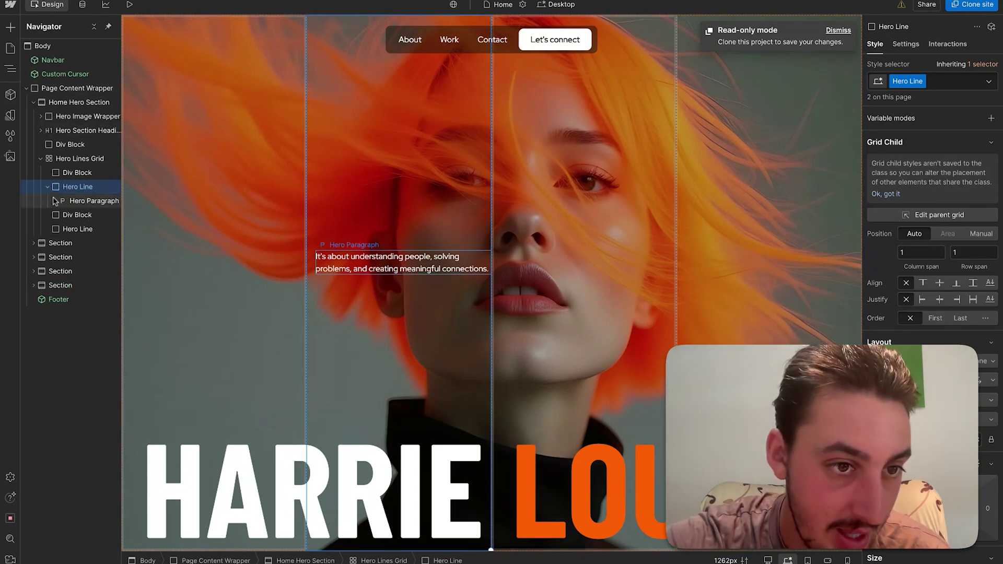
click(55, 200)
Step: Expand the WORK section in the Navigator and select its Collection List Wrapper
click(35, 243)
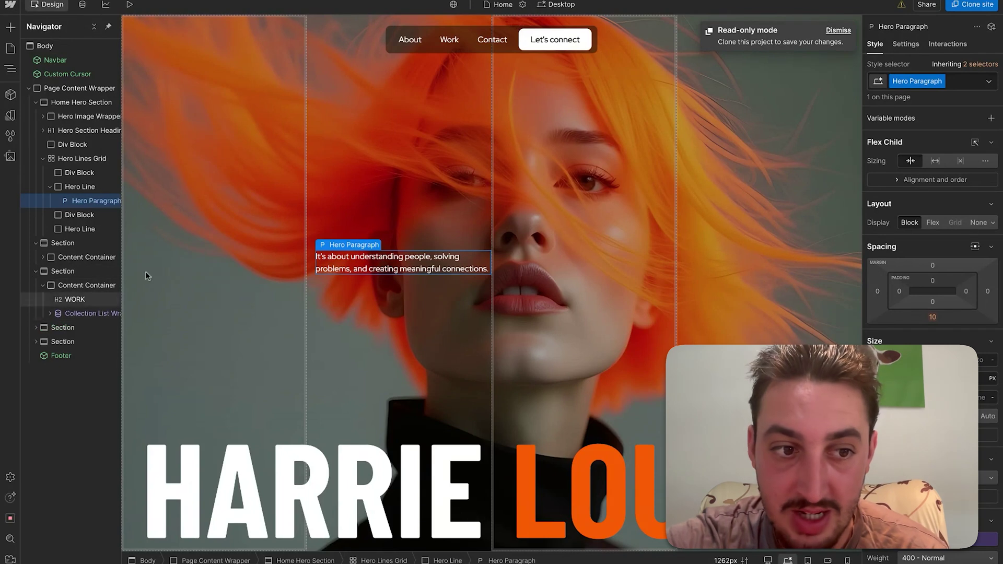
scroll(84, 314, down, 5)
click(92, 314)
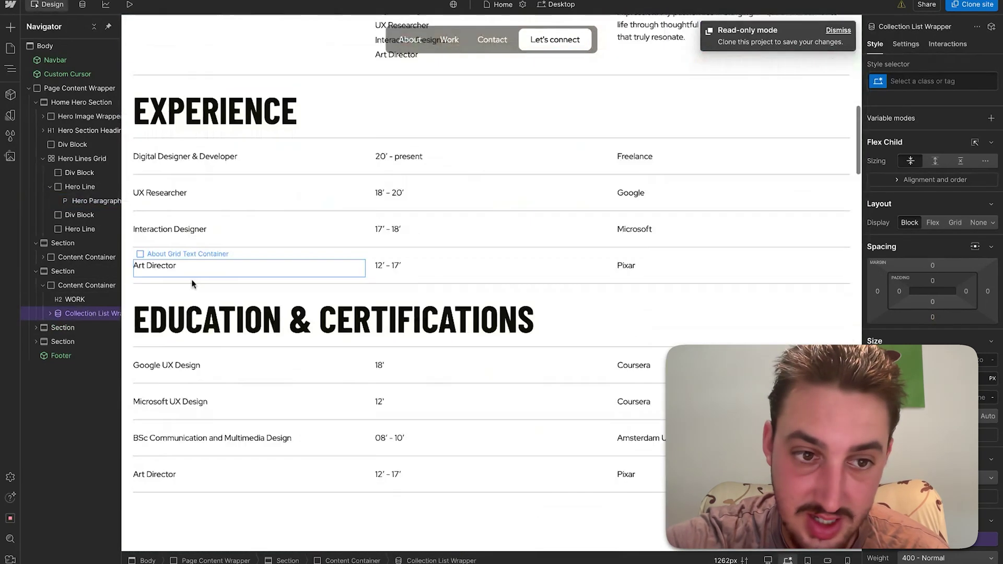
scroll(467, 332, up, 3)
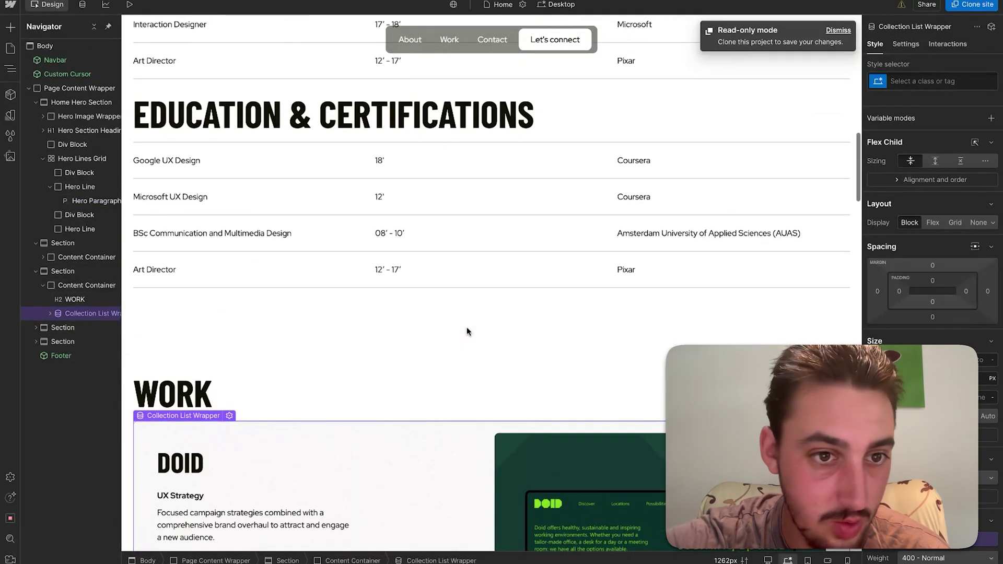
Step: Switch the Lumena project to full-width preview and open the DOID case study page
click(11, 49)
key(ctrl+shift+p)
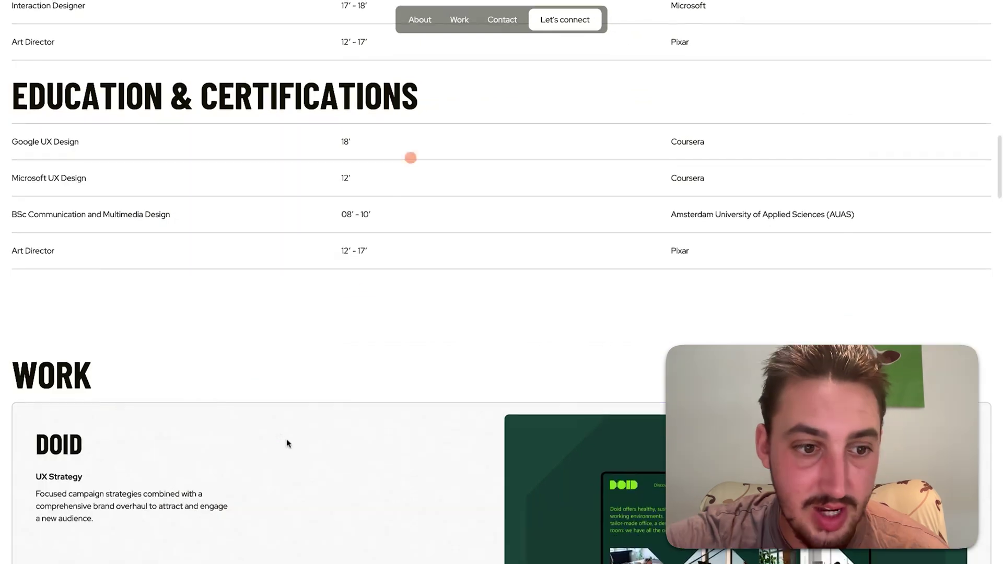
scroll(254, 439, down, 4)
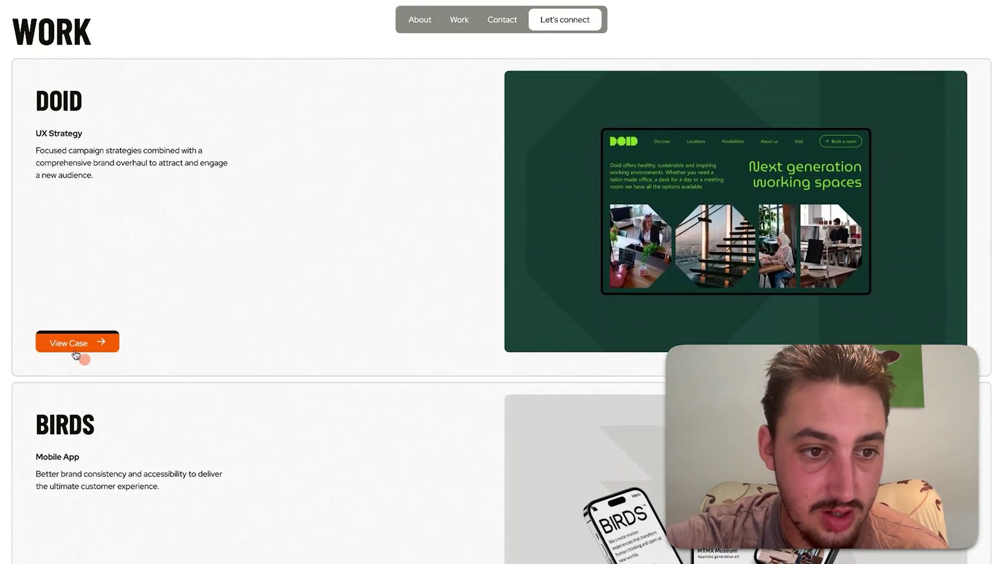
click(75, 346)
Step: Scroll through the DOID case study, then return to the top of the Lumena showcase page
scroll(356, 238, down, 8)
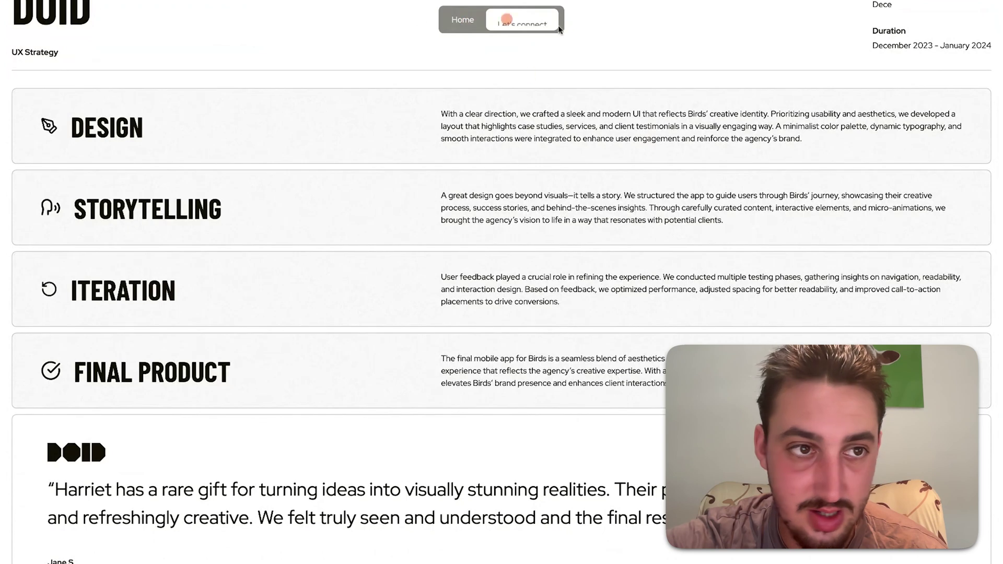
scroll(501, 140, down, 8)
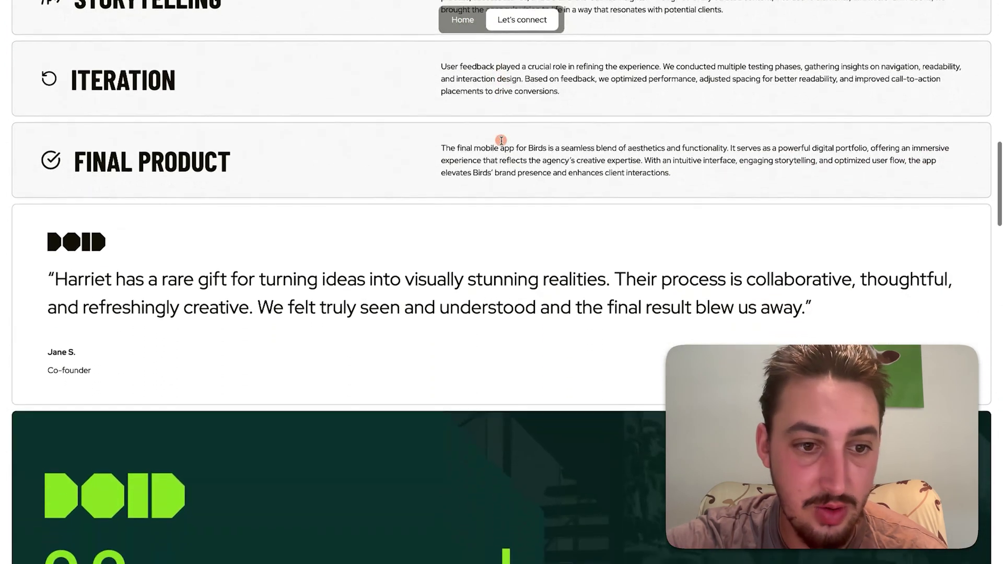
scroll(303, 300, down, 10)
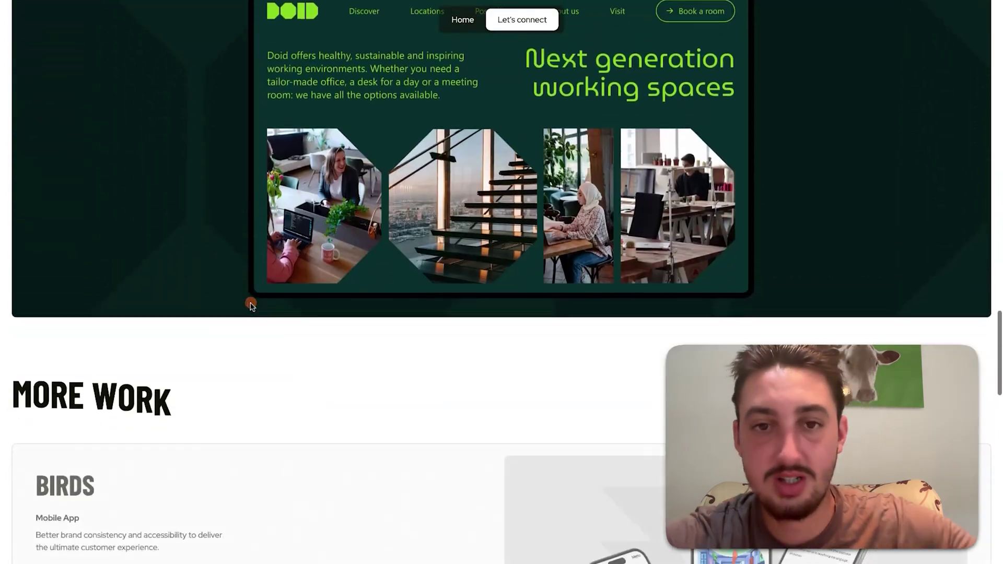
scroll(250, 303, down, 15)
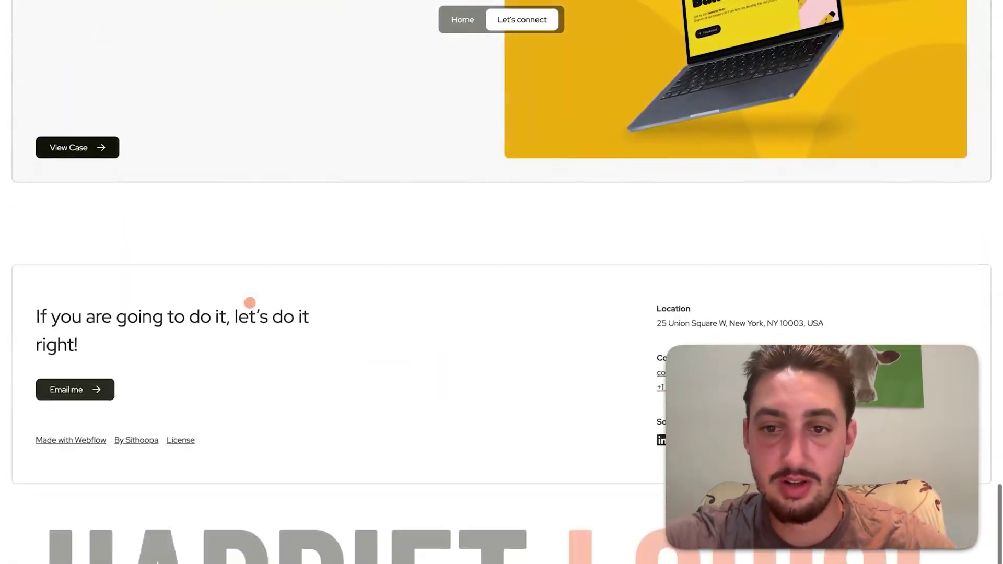
key(ctrl+w)
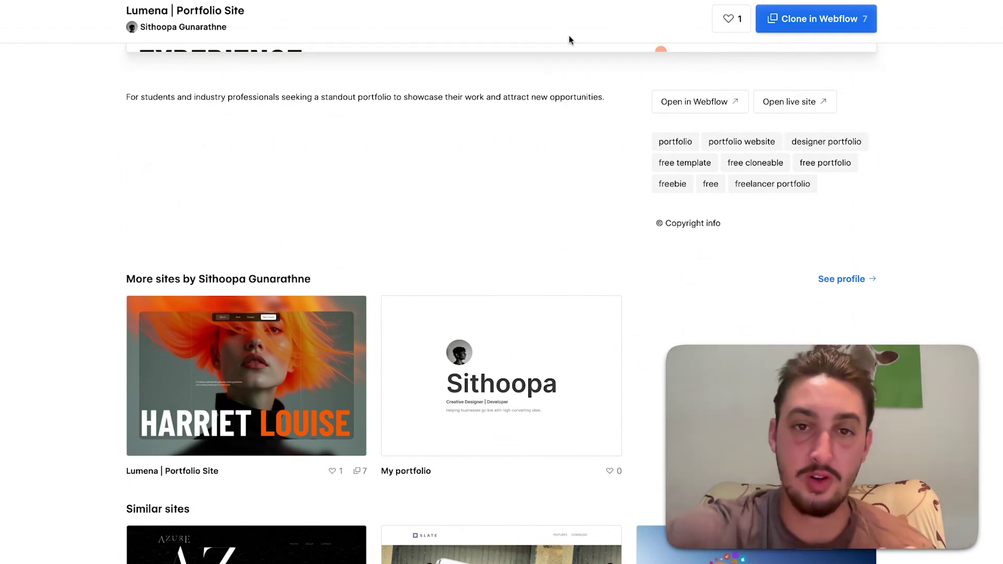
scroll(477, 223, up, 10)
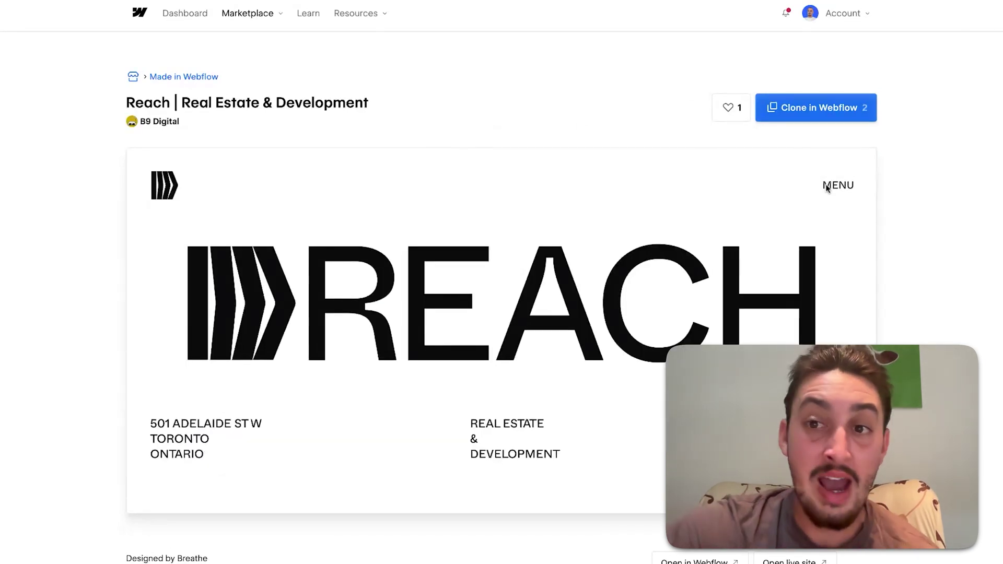
Step: Scroll the Reach showcase page to the credits and More sites, then launch its live site
scroll(945, 156, down, 3)
scroll(945, 156, up, 3)
scroll(945, 155, down, 3)
scroll(945, 156, down, 6)
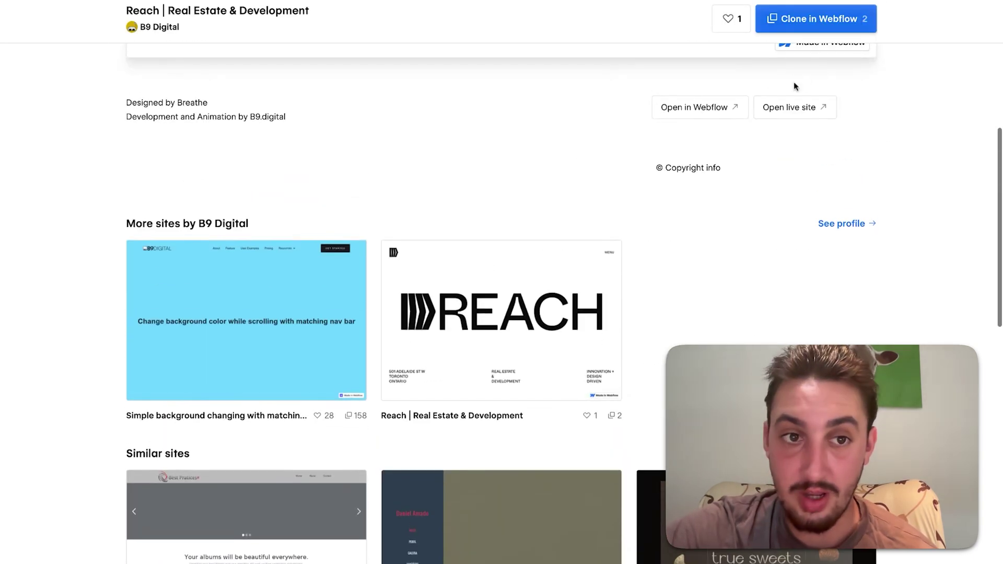
click(798, 104)
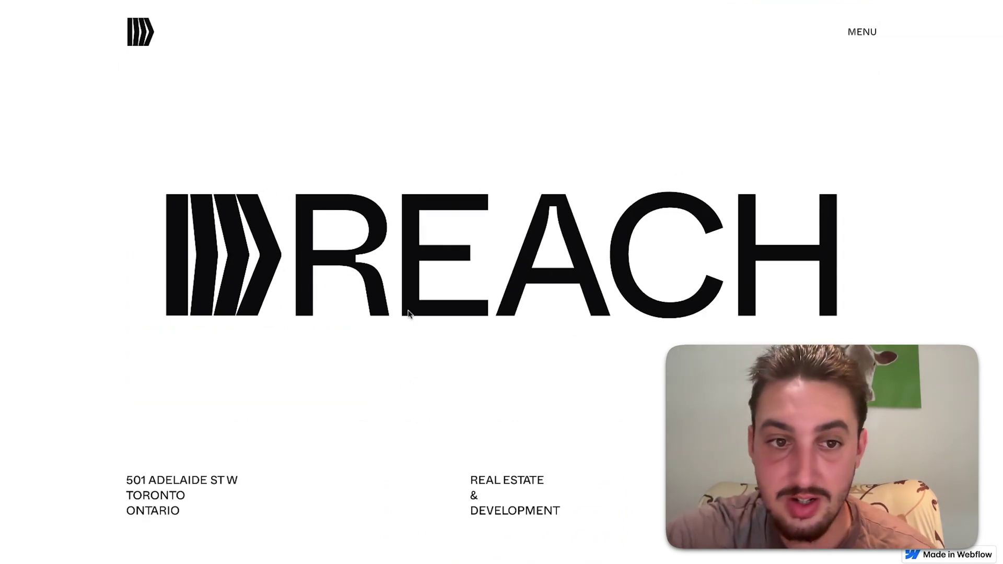
Step: Scroll the live Reach site past the sky image to BUILDING A BETTER FUTURE and back
scroll(409, 314, down, 5)
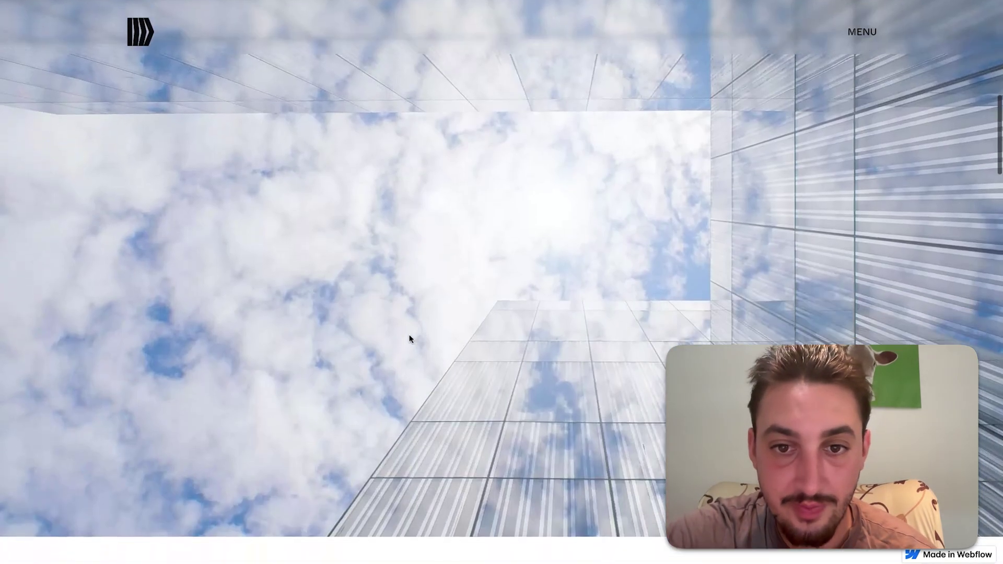
scroll(410, 340, down, 10)
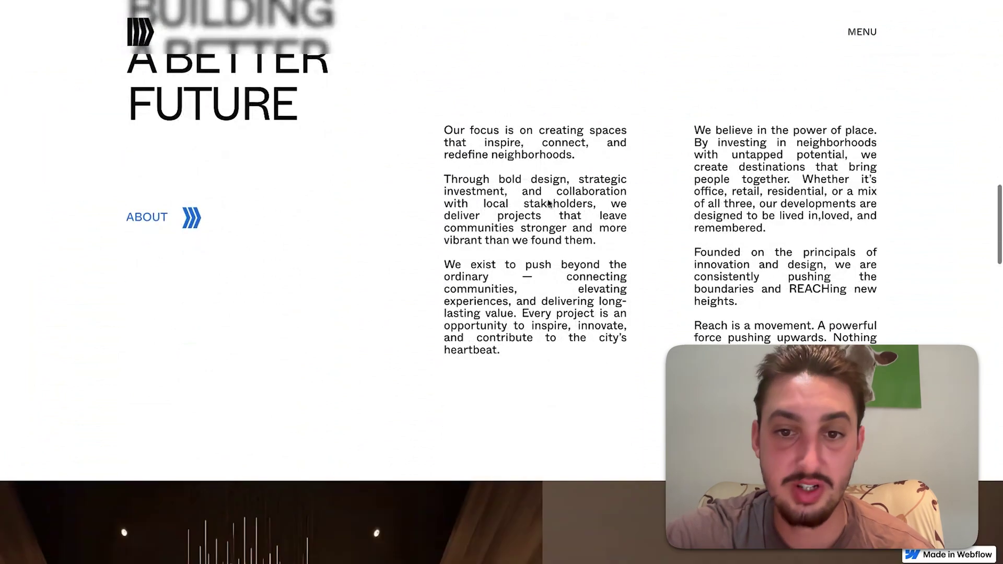
scroll(619, 192, down, 10)
scroll(638, 205, up, 5)
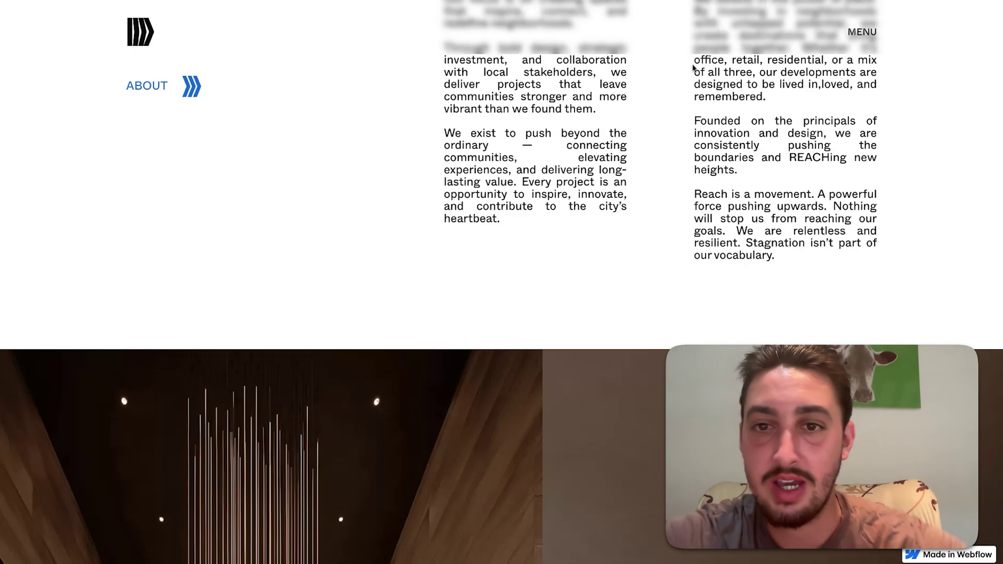
scroll(648, 113, up, 15)
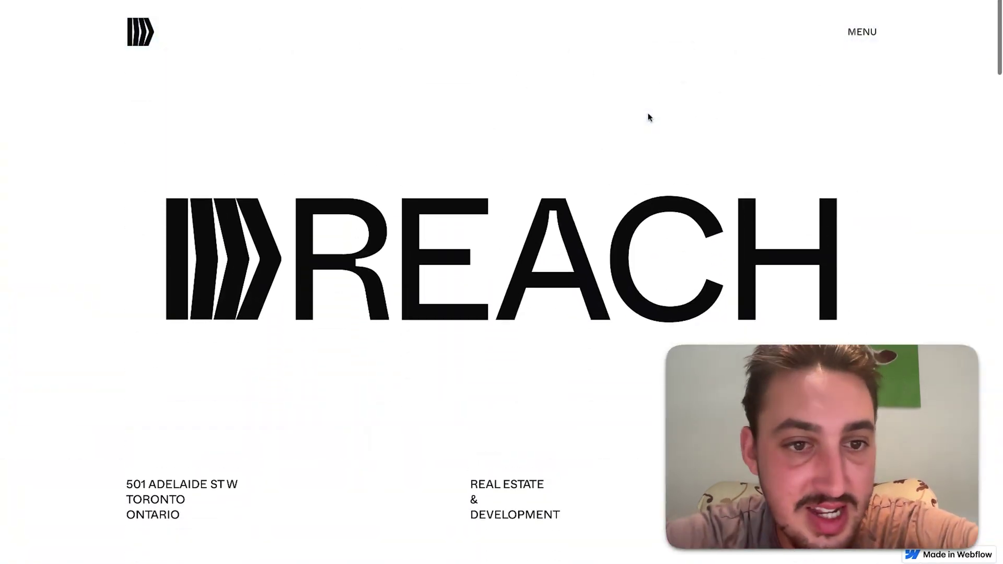
scroll(648, 115, down, 5)
scroll(501, 282, down, 5)
scroll(501, 282, up, 10)
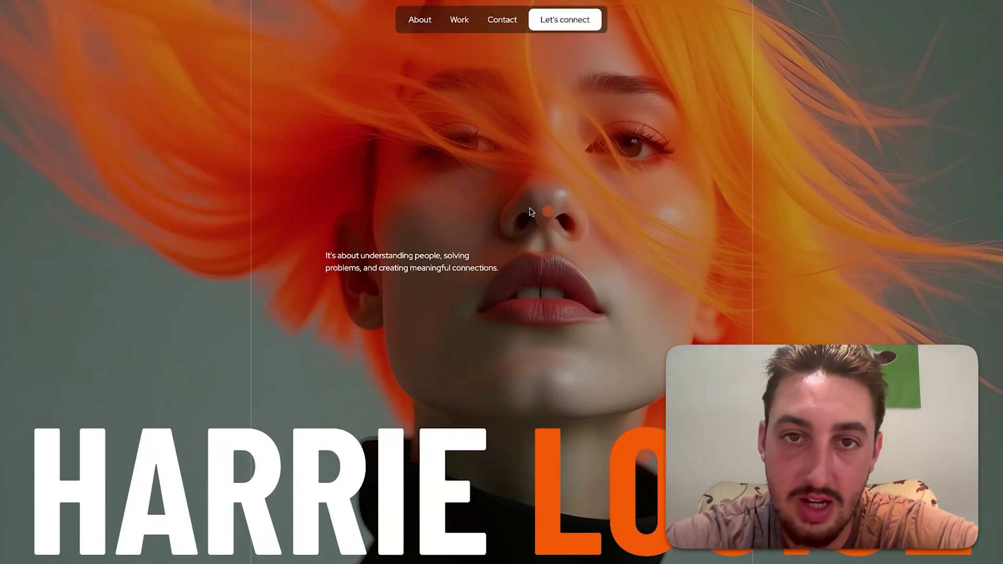
Step: Scroll the live Lumena site through About, Experience and Education to the DOID and BIRDS cards
scroll(552, 207, down, 8)
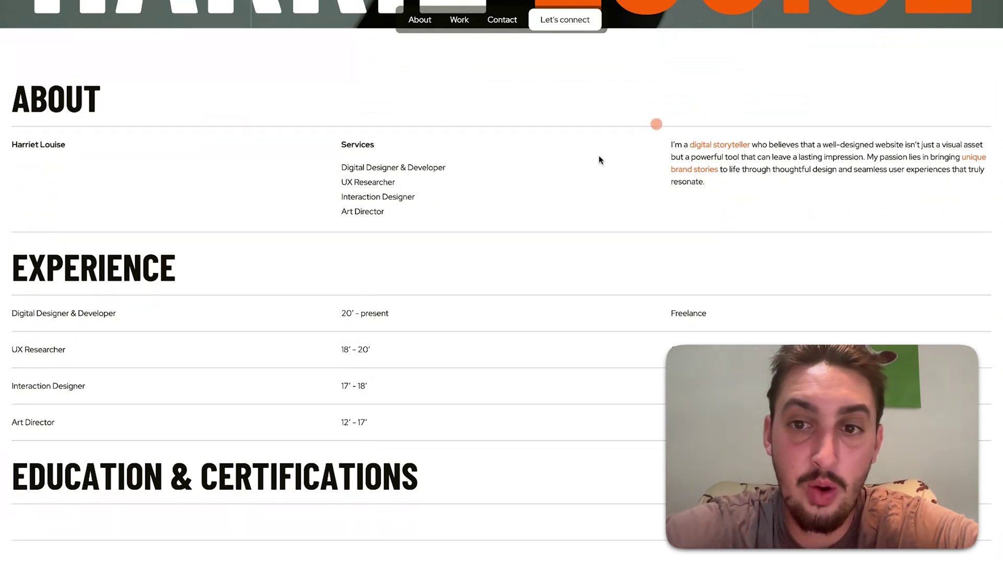
scroll(599, 156, down, 4)
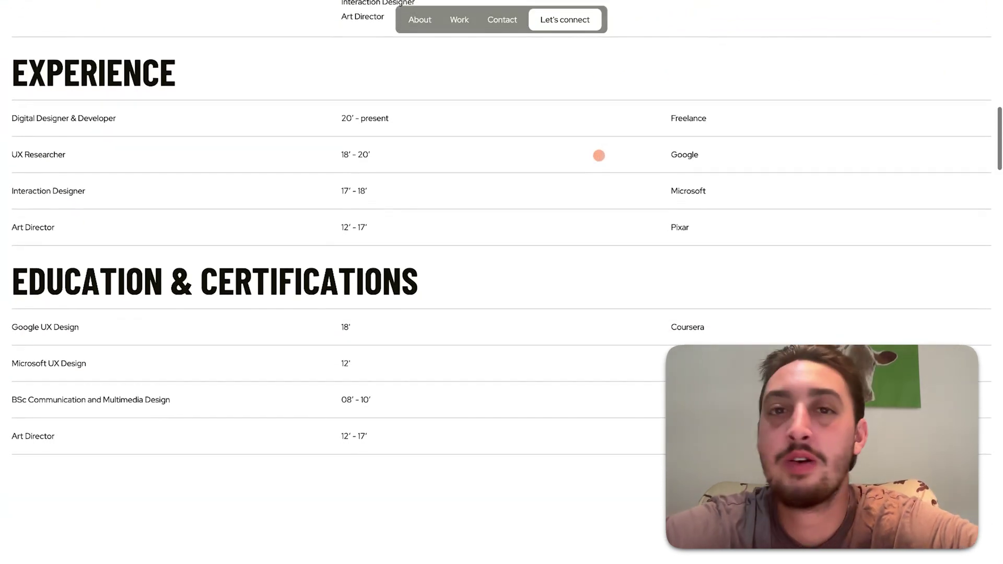
scroll(599, 155, down, 5)
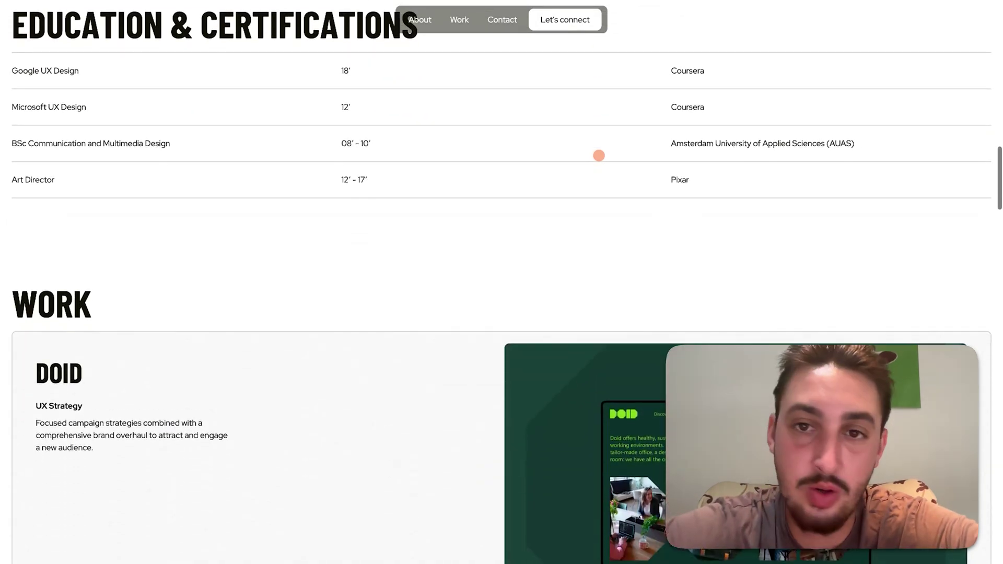
scroll(599, 155, down, 2)
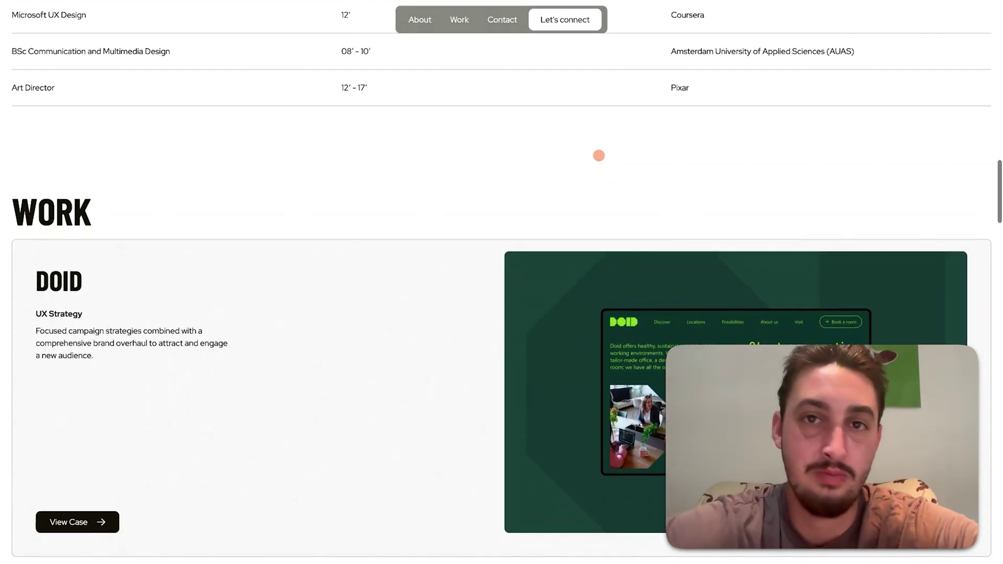
scroll(599, 155, down, 2)
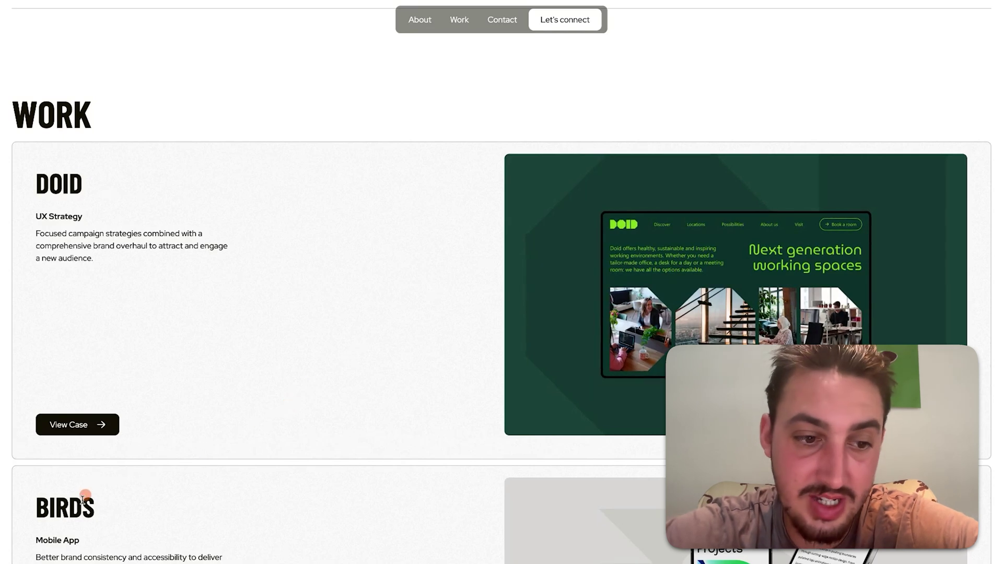
scroll(83, 498, down, 5)
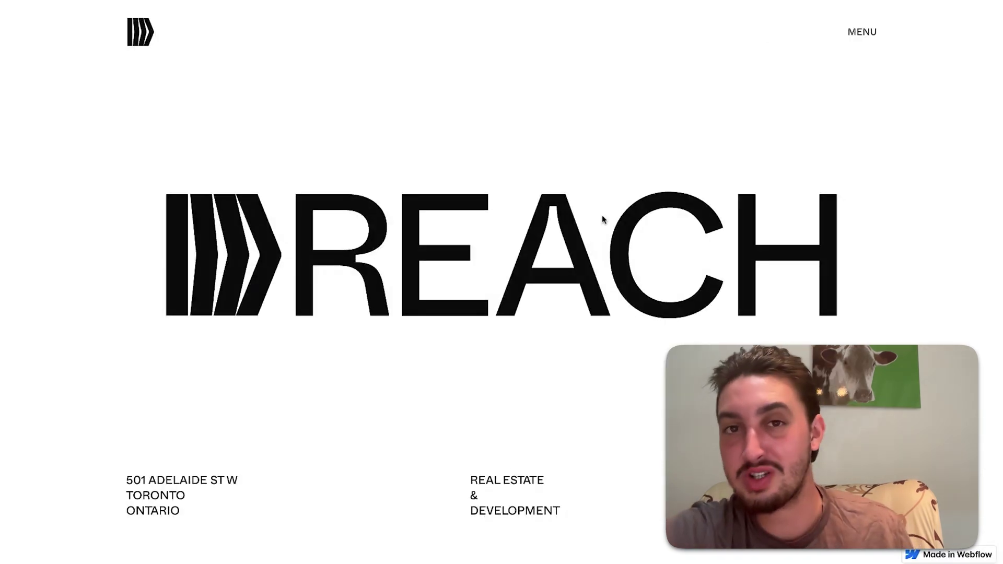
Step: Scroll the live Reach site down to its news and footer, then jump back to the REACH hero
scroll(601, 215, down, 10)
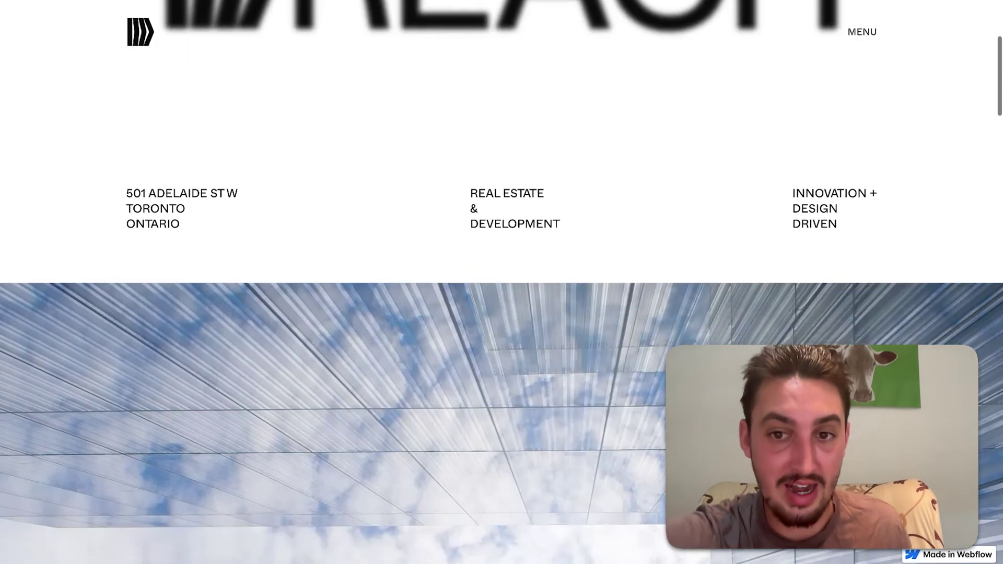
scroll(501, 282, up, 10)
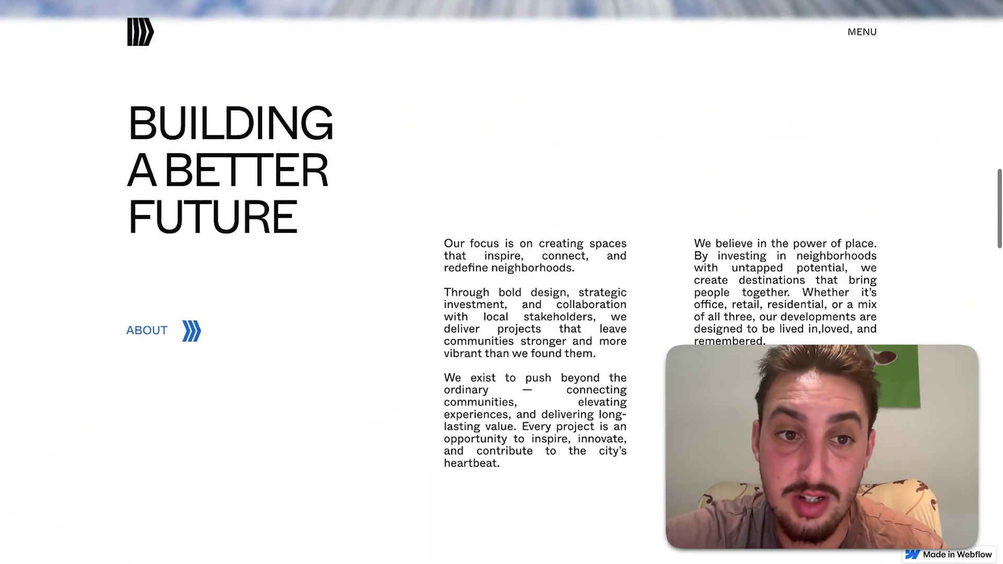
scroll(501, 282, down, 10)
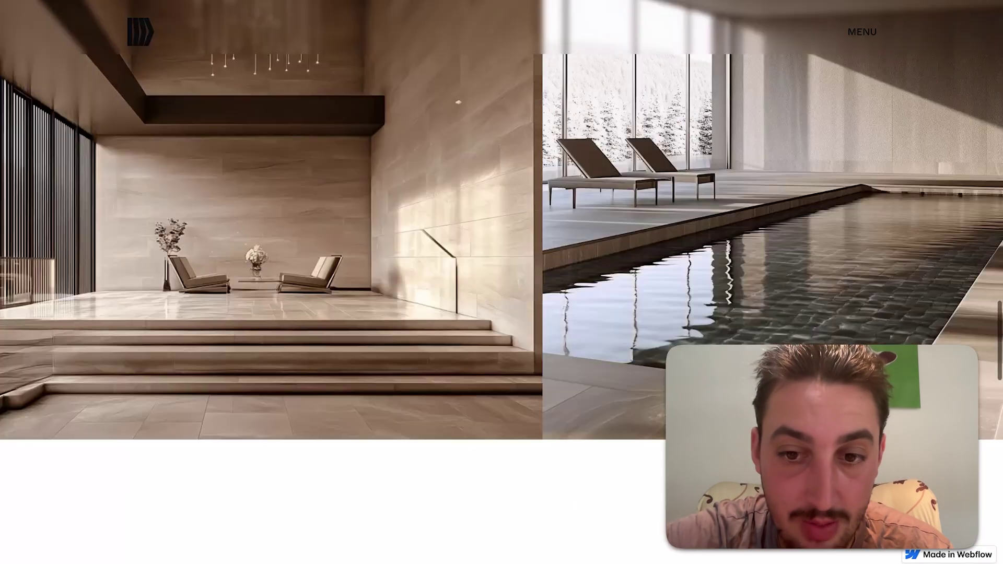
scroll(501, 282, down, 5)
scroll(502, 282, down, 8)
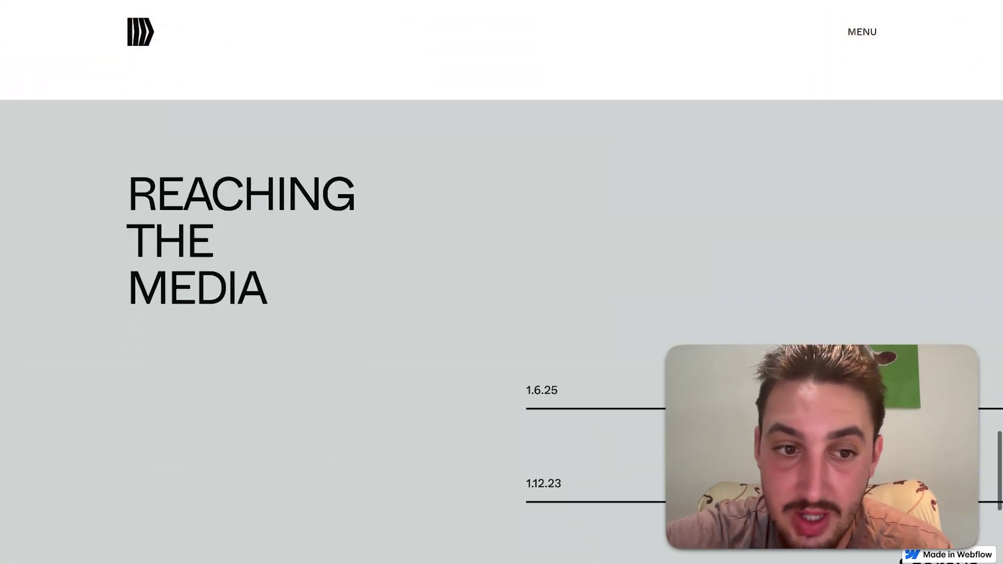
scroll(722, 188, down, 6)
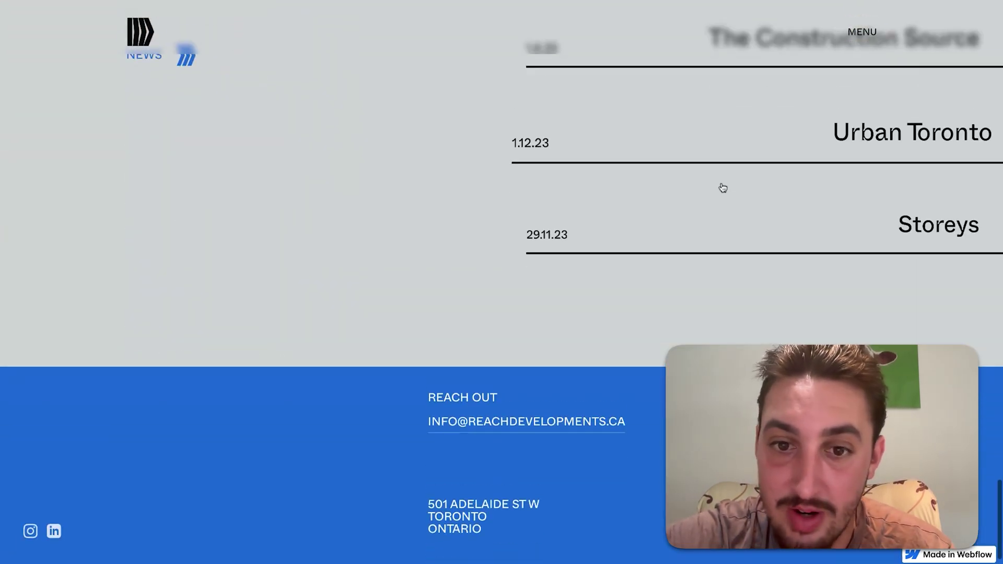
key(Home)
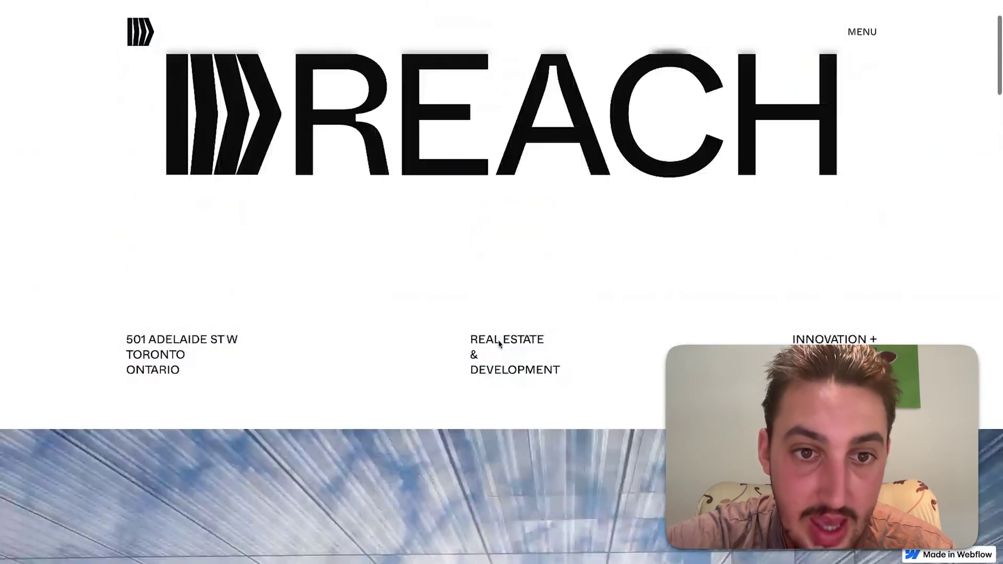
scroll(529, 182, down, 3)
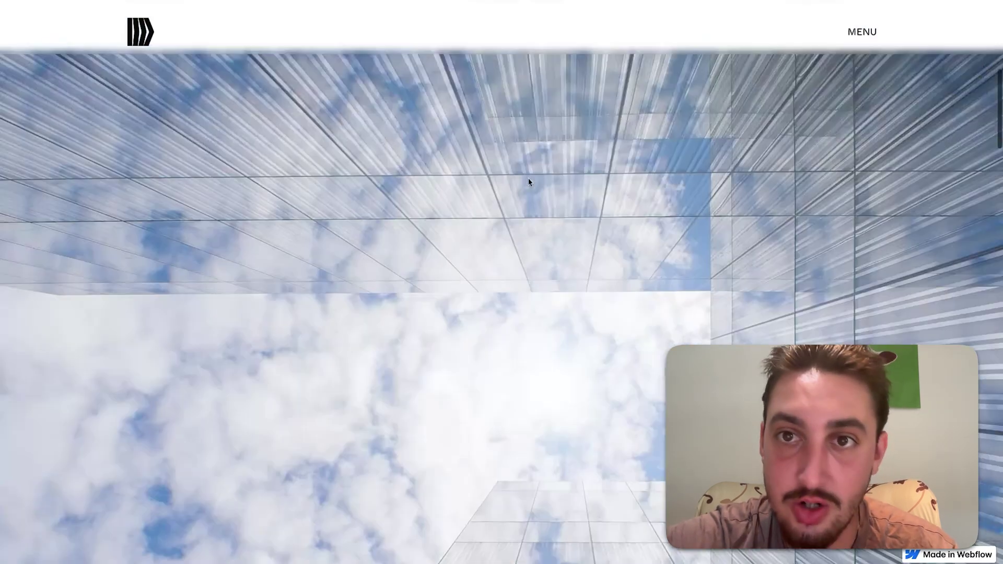
scroll(593, 2, up, 3)
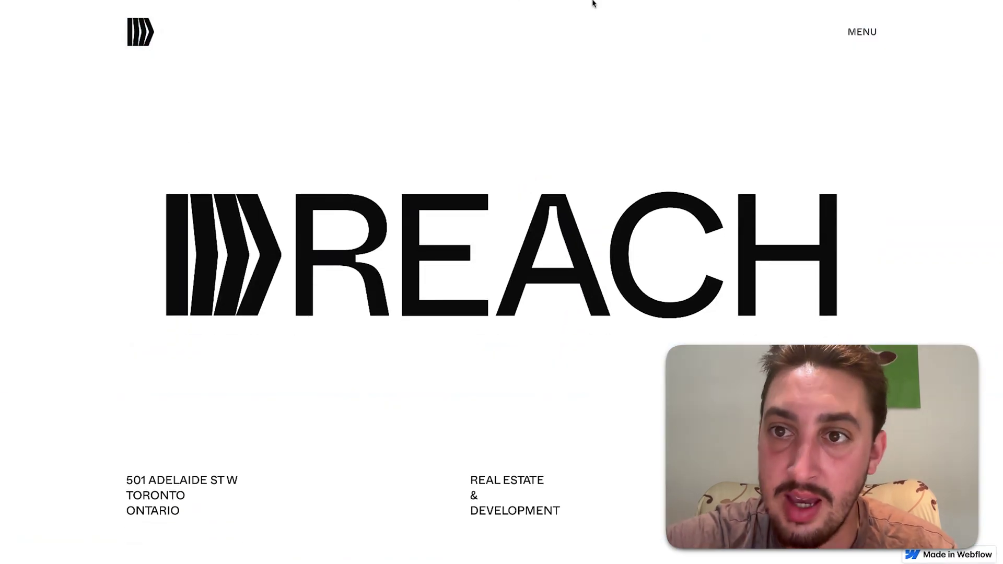
scroll(551, 137, down, 10)
scroll(504, 193, up, 10)
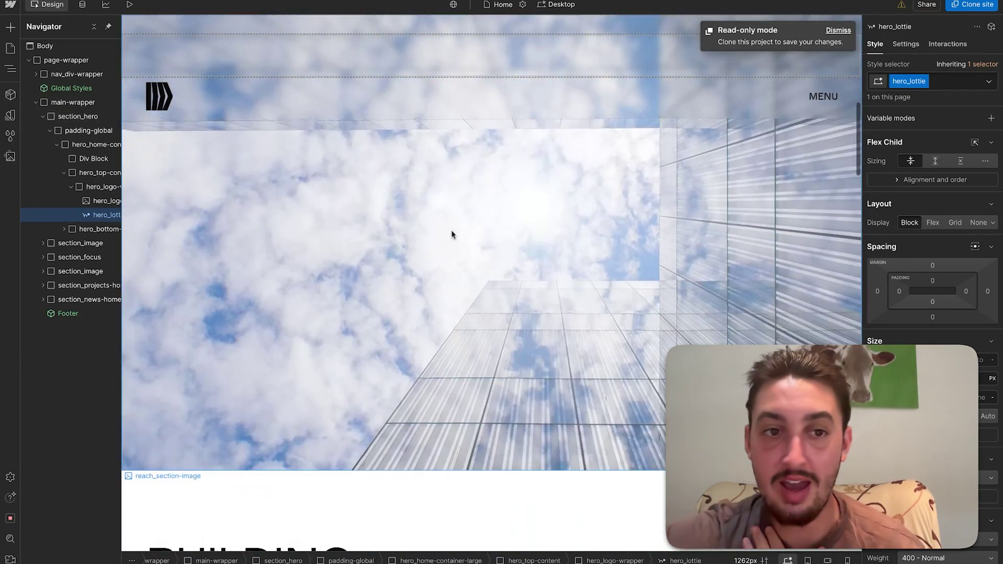
Step: Select the left, then the right about-text paragraph on the Reach home canvas
scroll(452, 235, down, 5)
scroll(452, 235, down, 5)
click(463, 212)
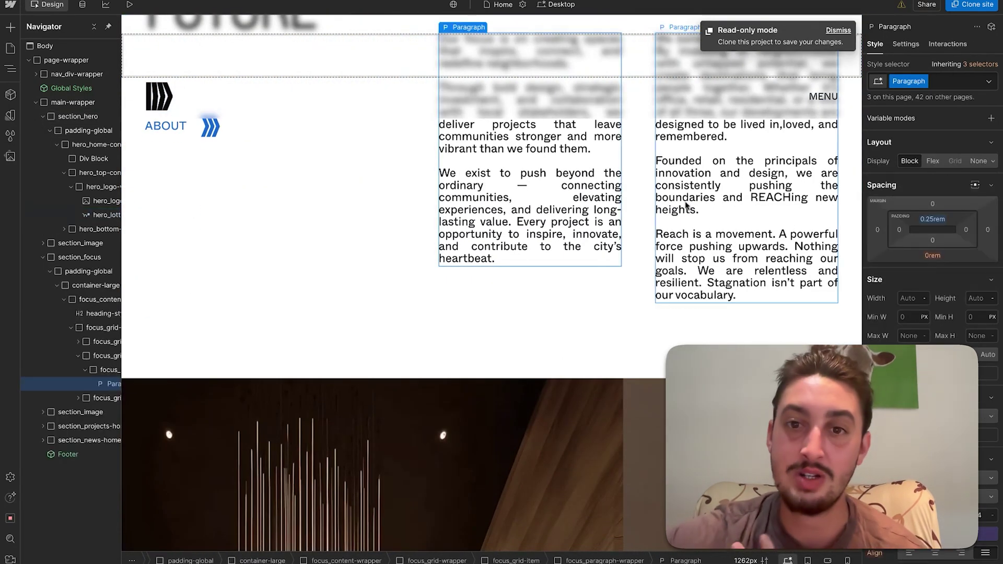
click(707, 208)
Step: Select the projects section building image and a link in the News list
scroll(599, 258, down, 7)
scroll(599, 259, down, 10)
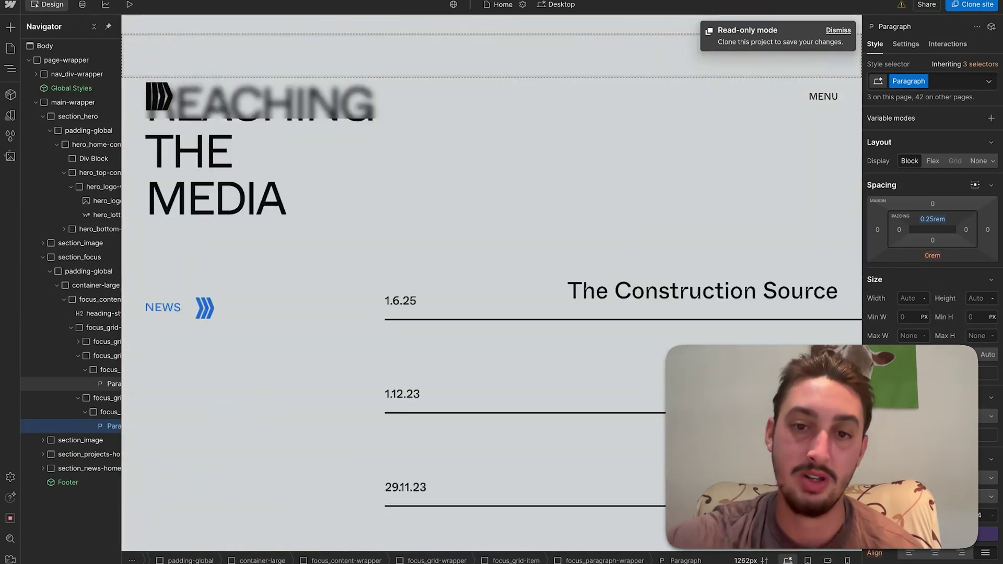
scroll(646, 206, up, 8)
click(645, 205)
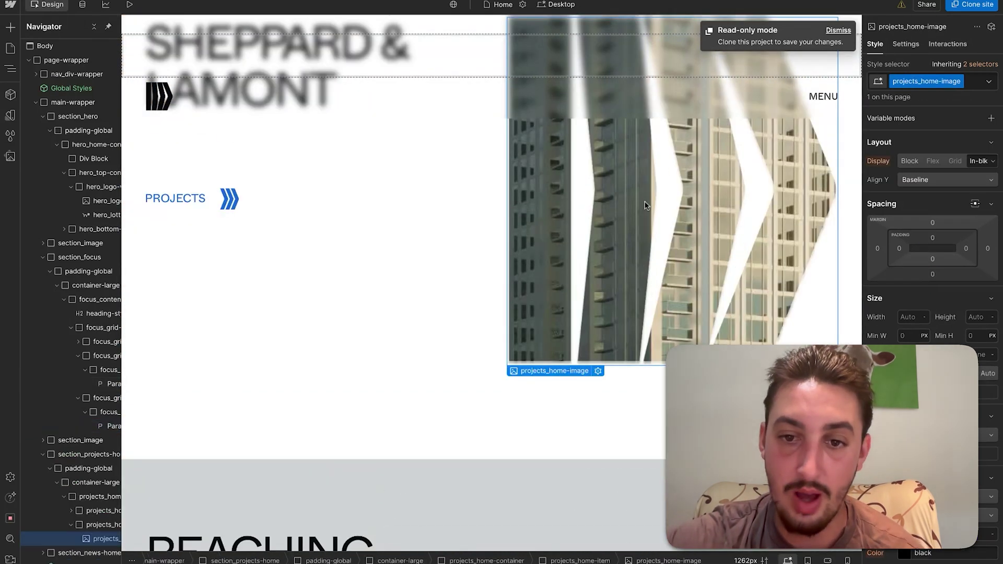
scroll(645, 205, down, 8)
click(687, 195)
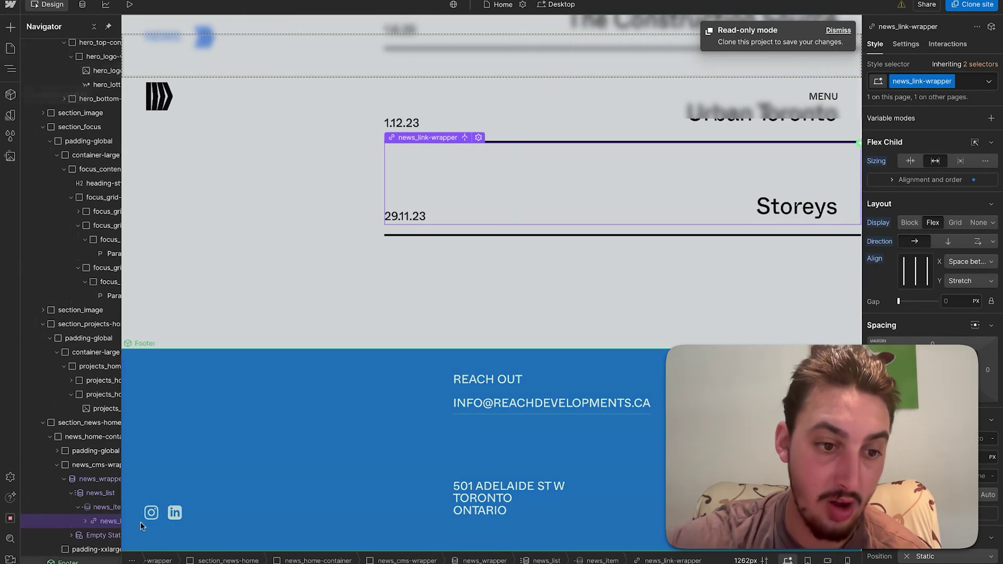
Step: Show and scroll the About and Projects pages on the canvas via the Pages panel
click(11, 48)
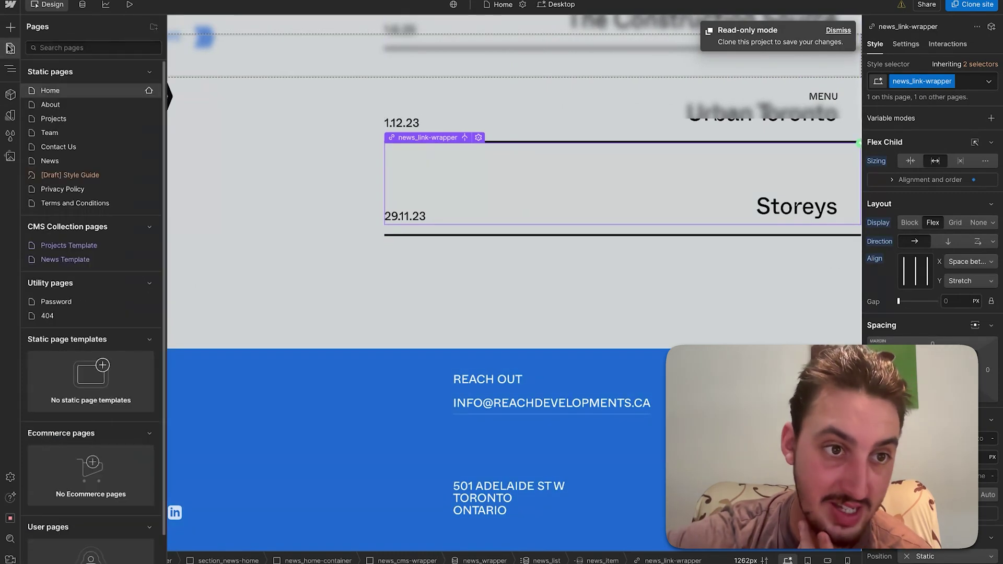
click(75, 106)
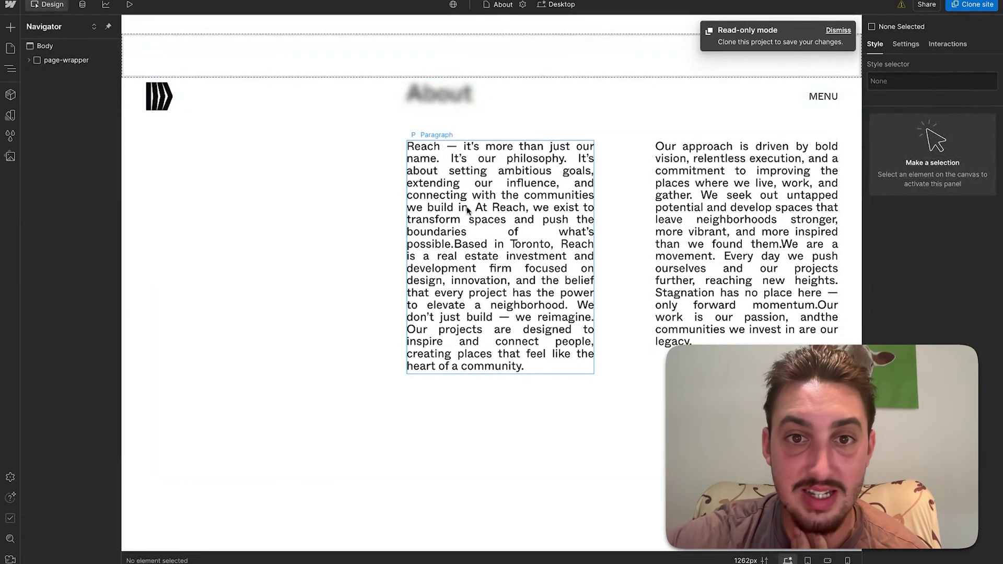
scroll(516, 192, down, 20)
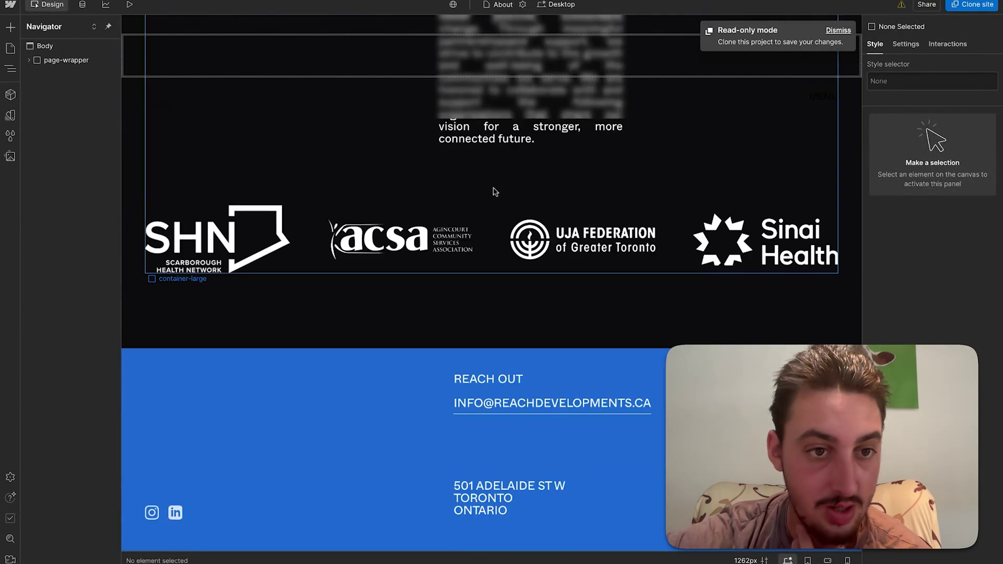
click(10, 48)
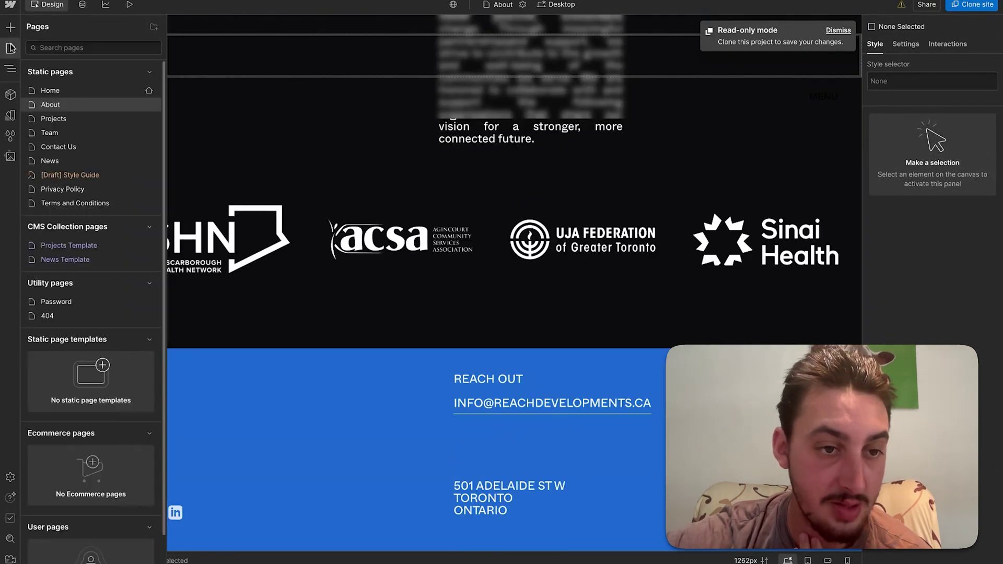
click(57, 119)
scroll(286, 201, down, 20)
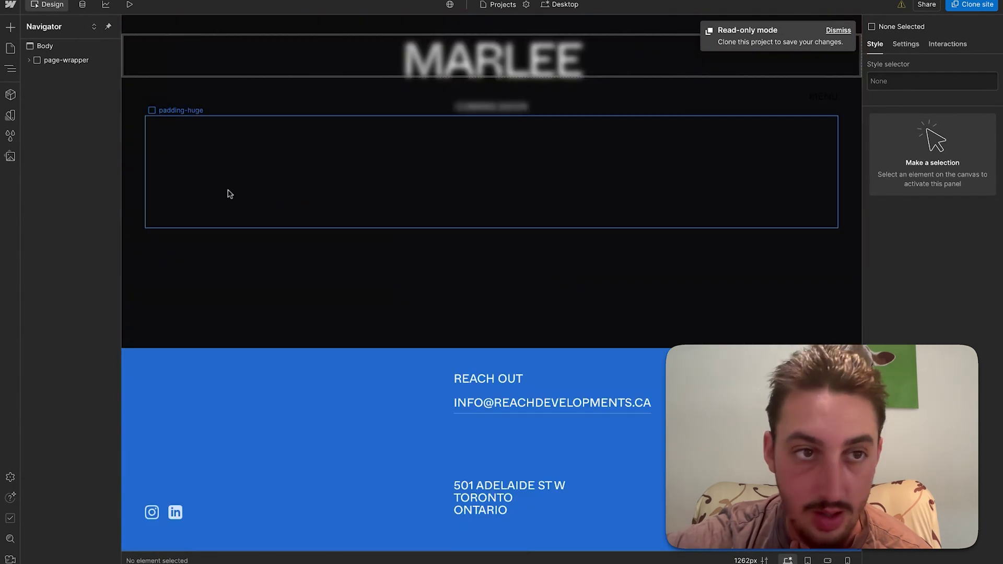
Step: Show the Team page on the canvas and scroll through it
click(10, 48)
click(56, 134)
scroll(363, 228, down, 20)
scroll(363, 229, up, 10)
scroll(362, 227, up, 15)
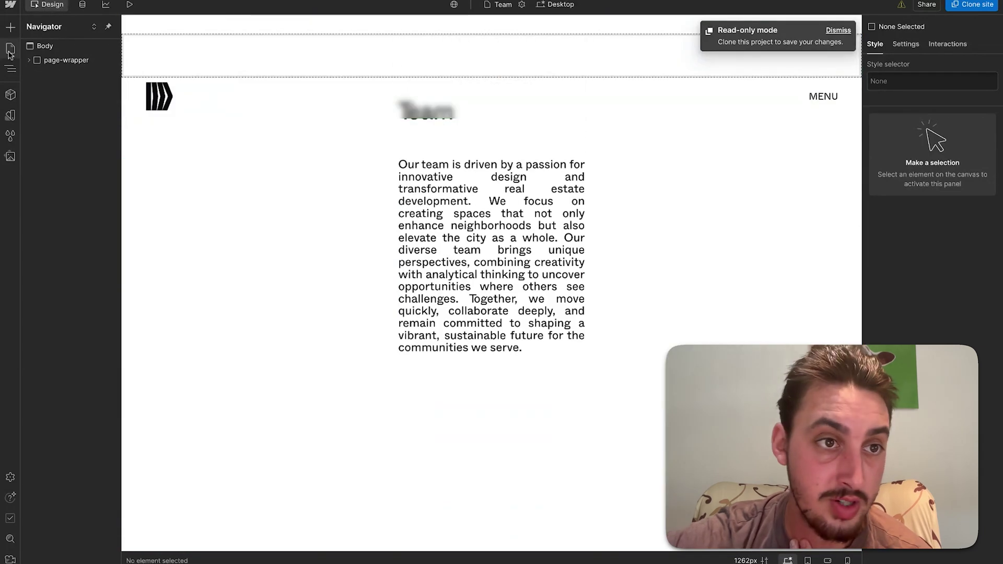
Step: Find and show the Contact Us page, scrolling through it
click(8, 49)
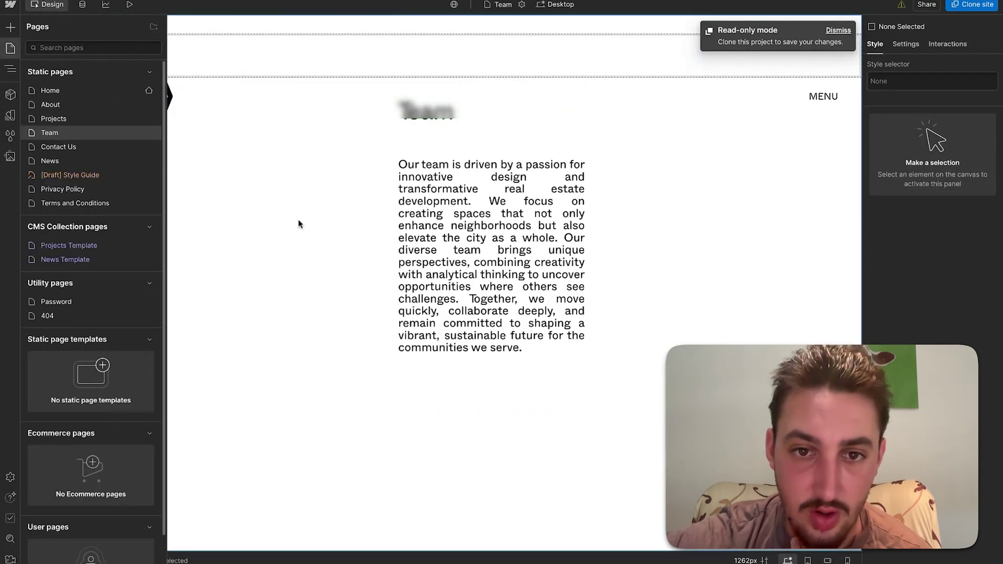
scroll(441, 240, down, 15)
scroll(441, 239, up, 1)
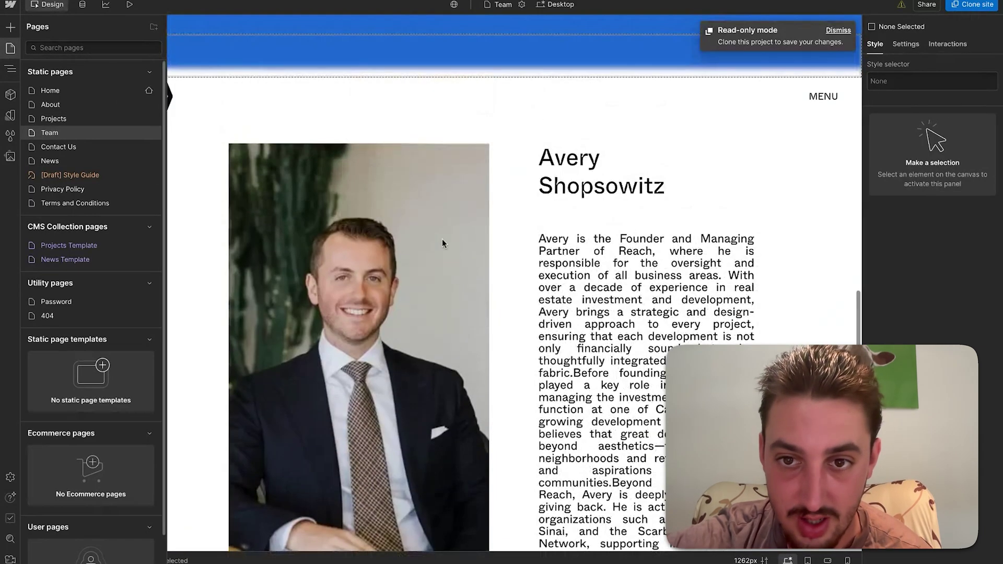
scroll(626, 245, down, 10)
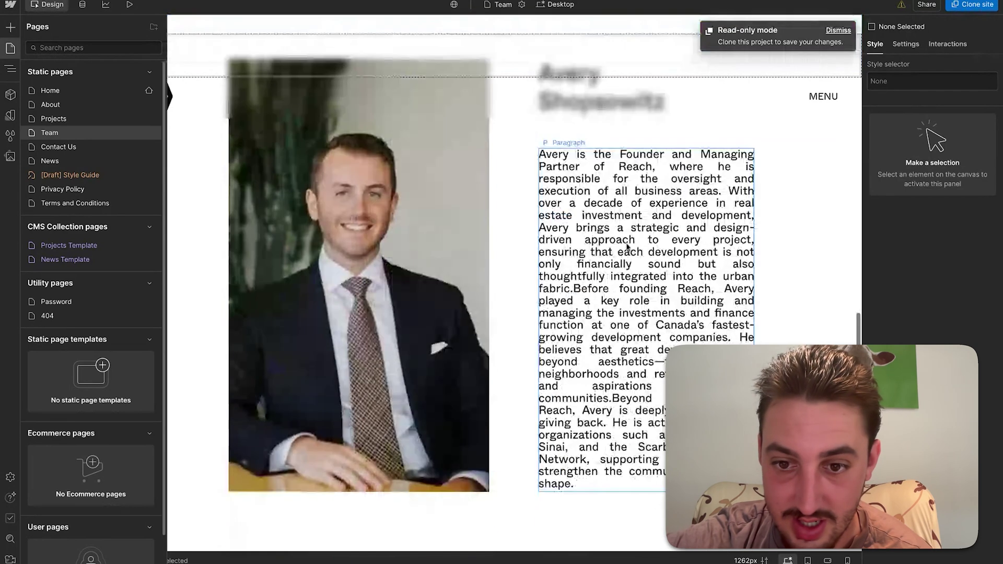
scroll(627, 255, down, 10)
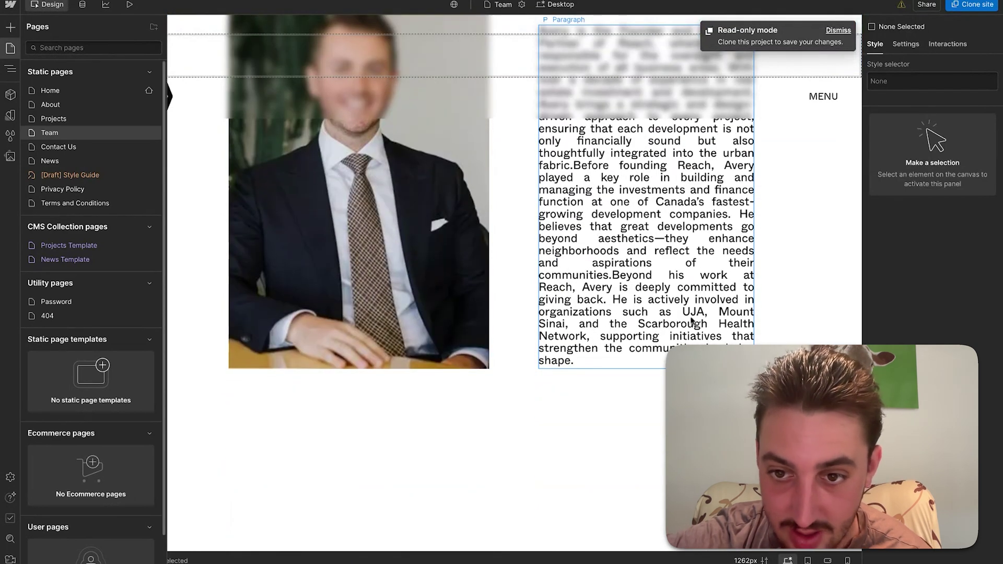
scroll(649, 343, down, 10)
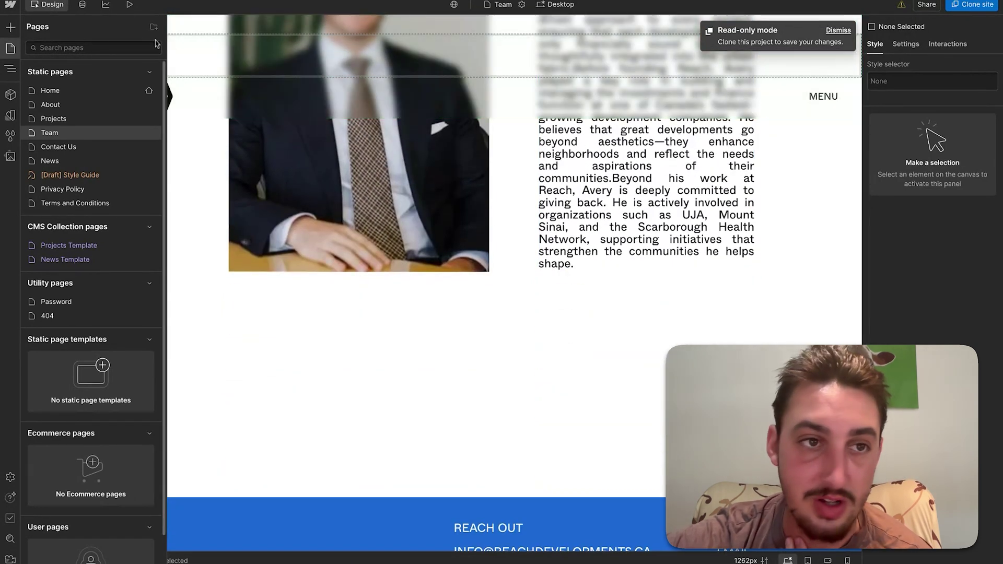
click(96, 148)
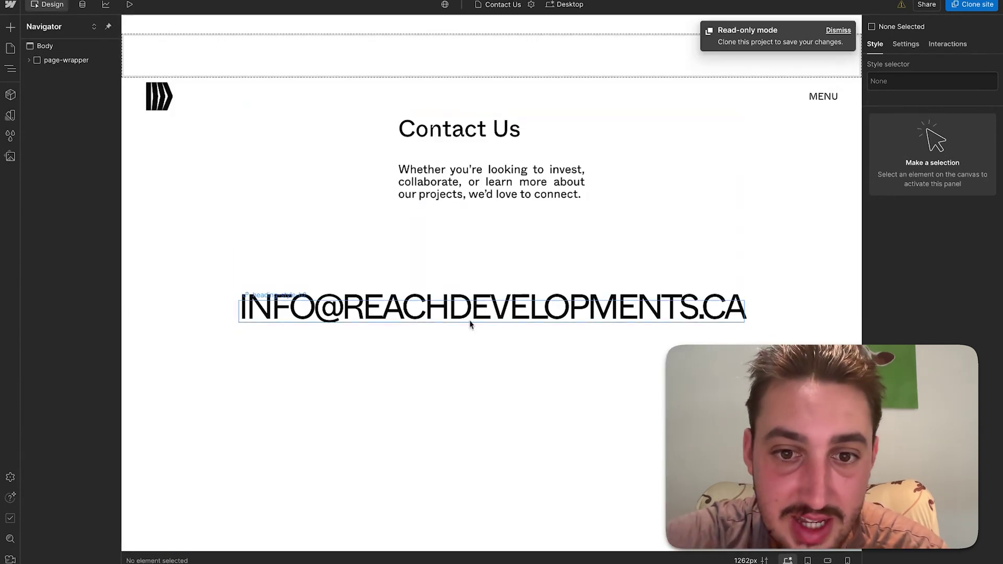
scroll(475, 303, down, 10)
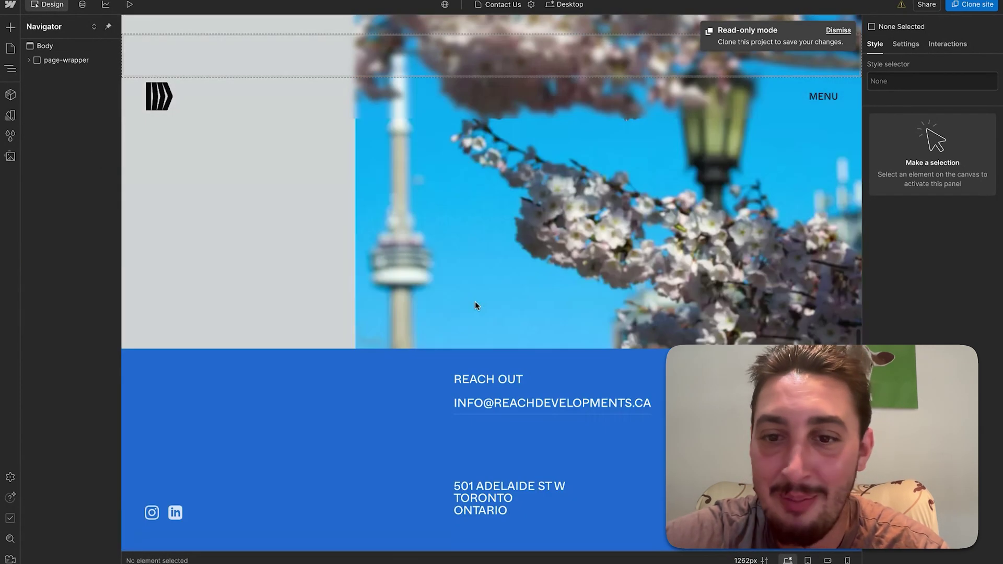
scroll(475, 306, up, 10)
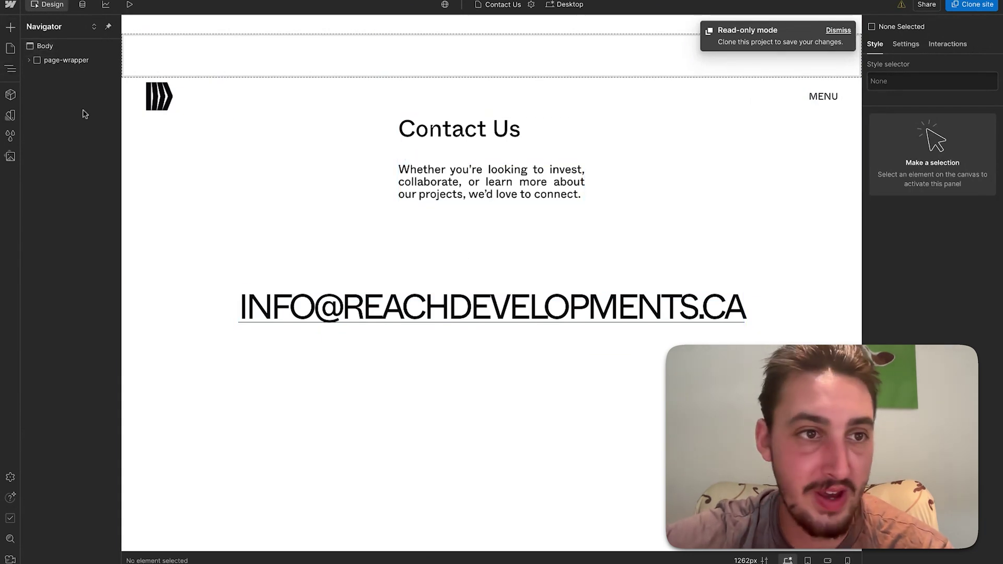
Step: Show the News page on the canvas and scroll through it
click(11, 48)
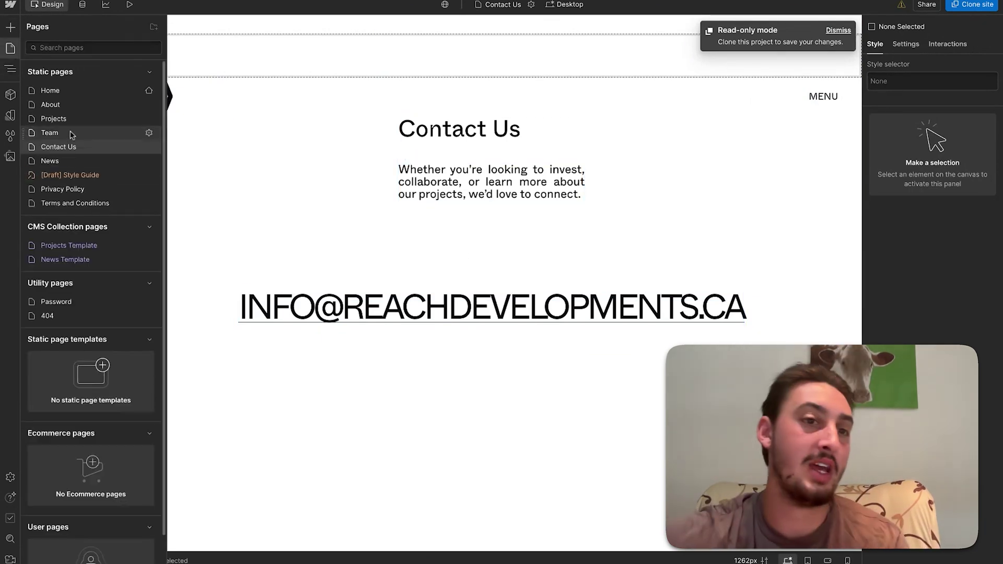
click(53, 161)
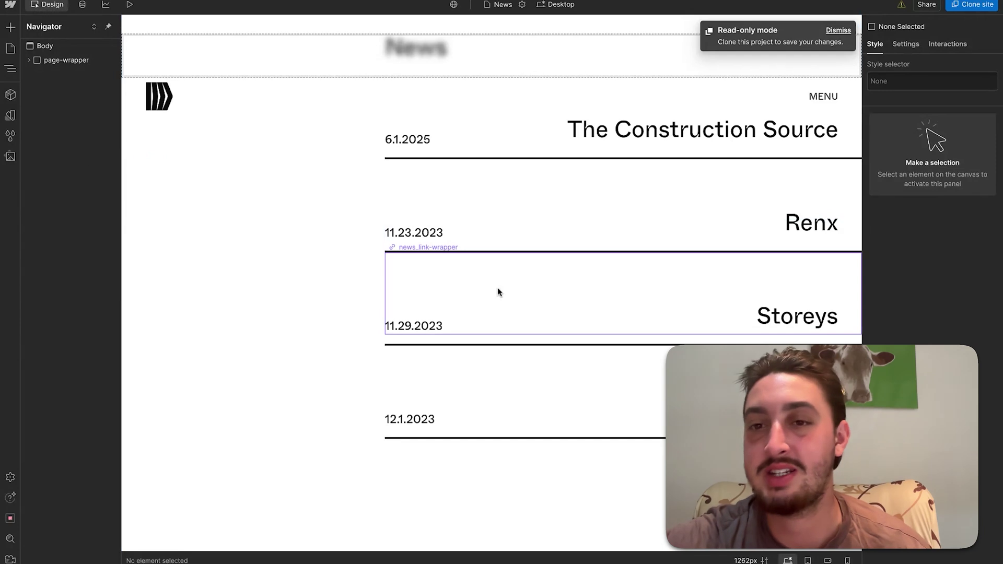
scroll(497, 288, down, 4)
scroll(392, 180, up, 4)
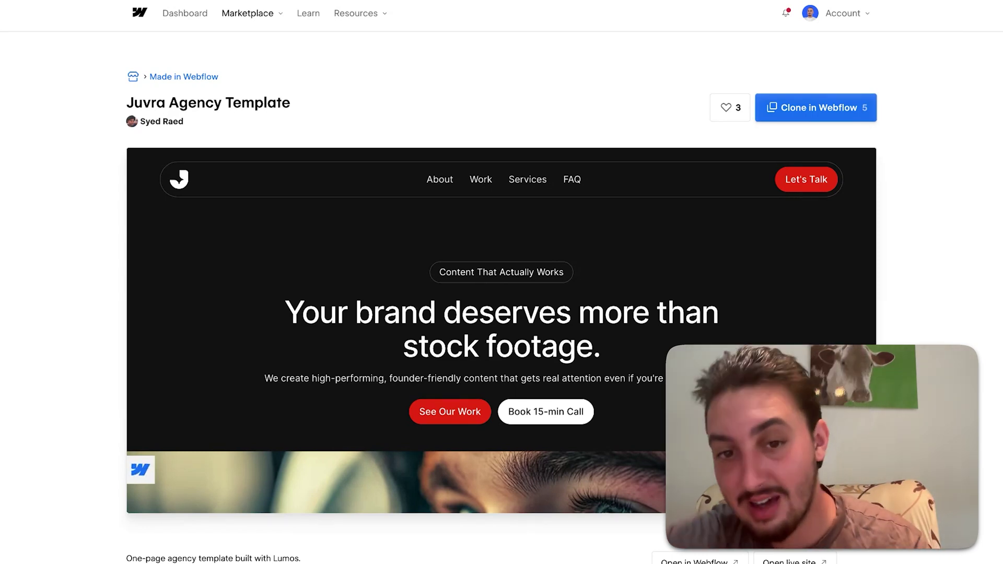
Step: Scroll down the Juvra live site from the FAQ section to the footer
scroll(615, 477, down, 6)
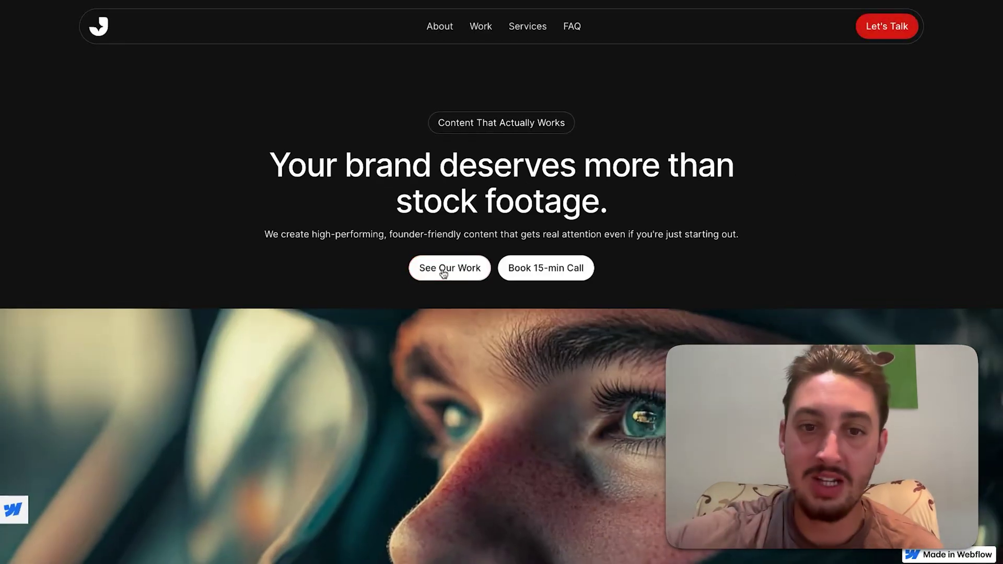
scroll(542, 324, down, 3)
scroll(541, 331, down, 7)
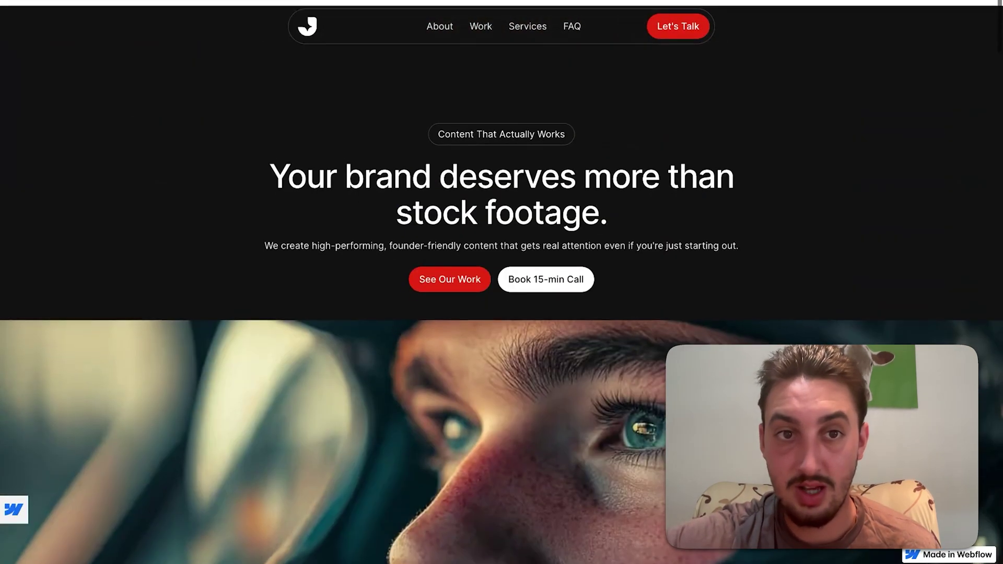
scroll(306, 237, down, 8)
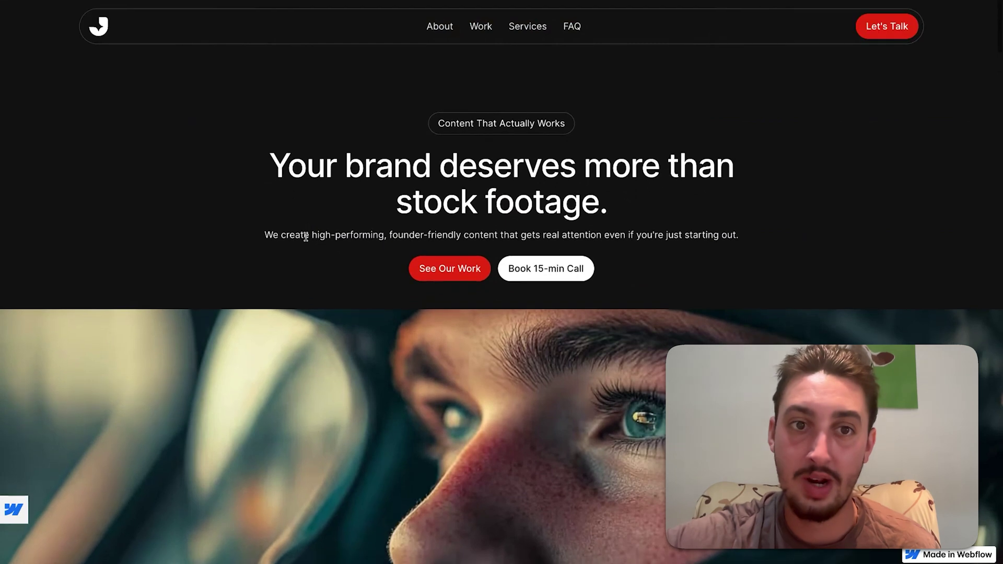
scroll(305, 237, down, 10)
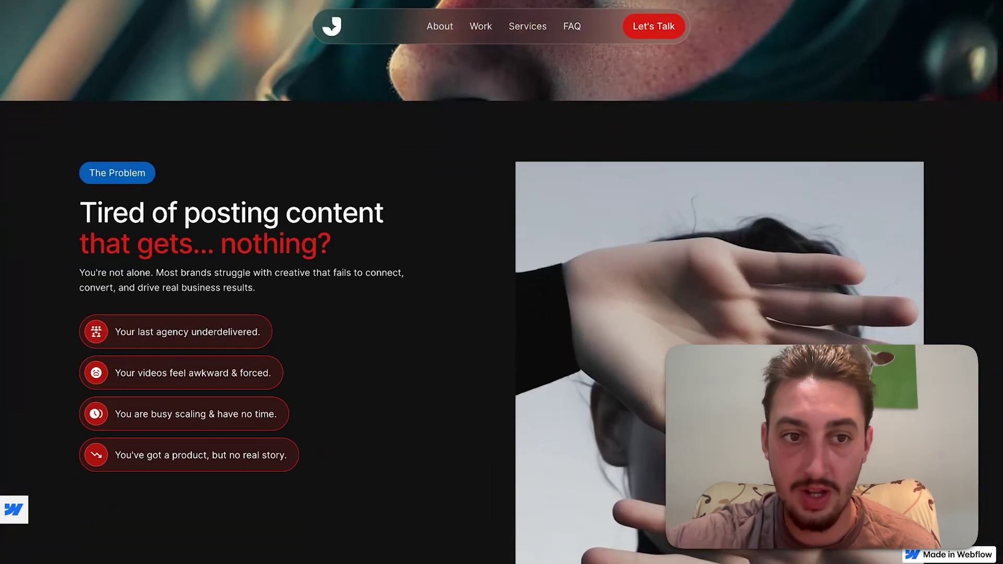
scroll(165, 324, down, 10)
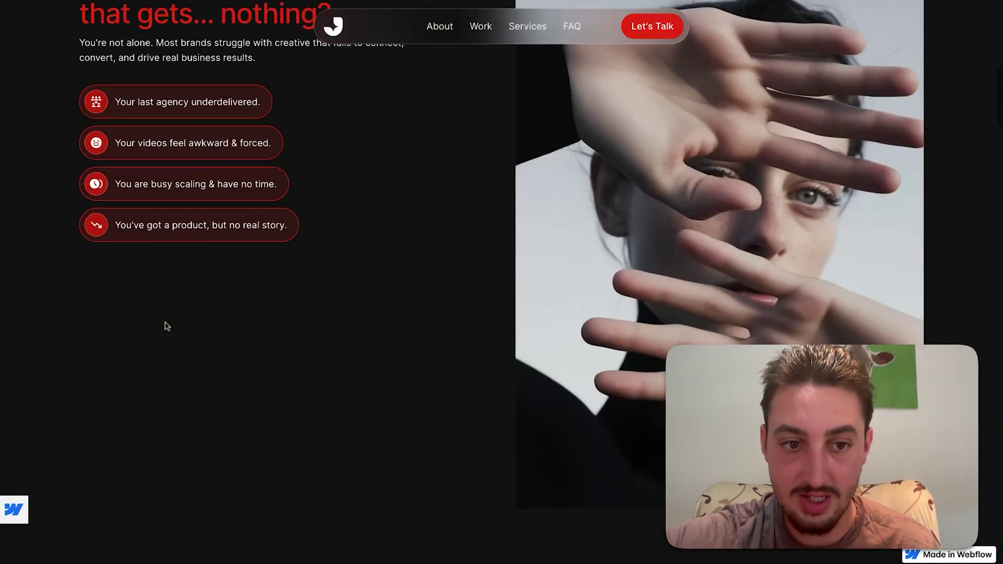
scroll(165, 325, down, 8)
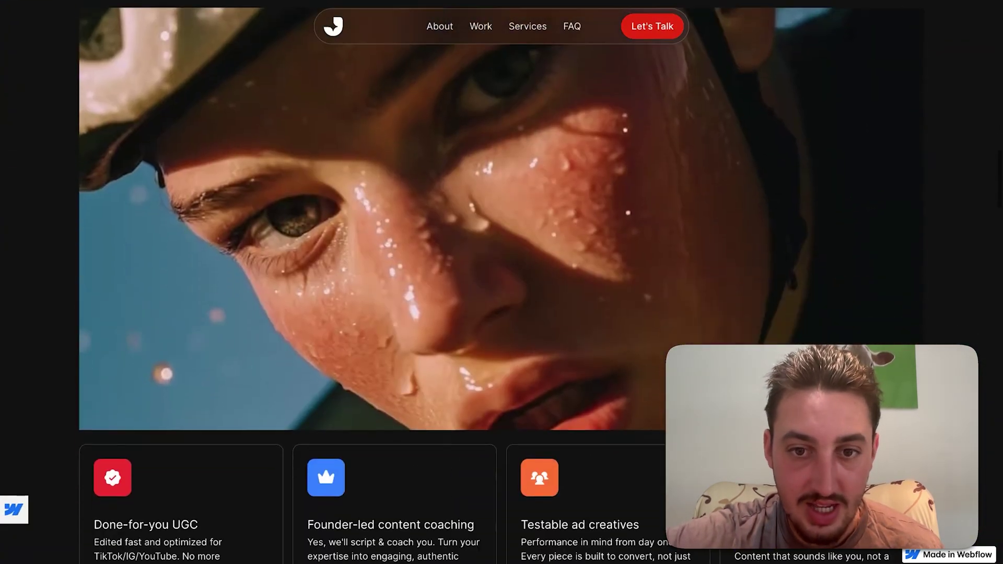
scroll(703, 219, down, 6)
scroll(483, 251, down, 6)
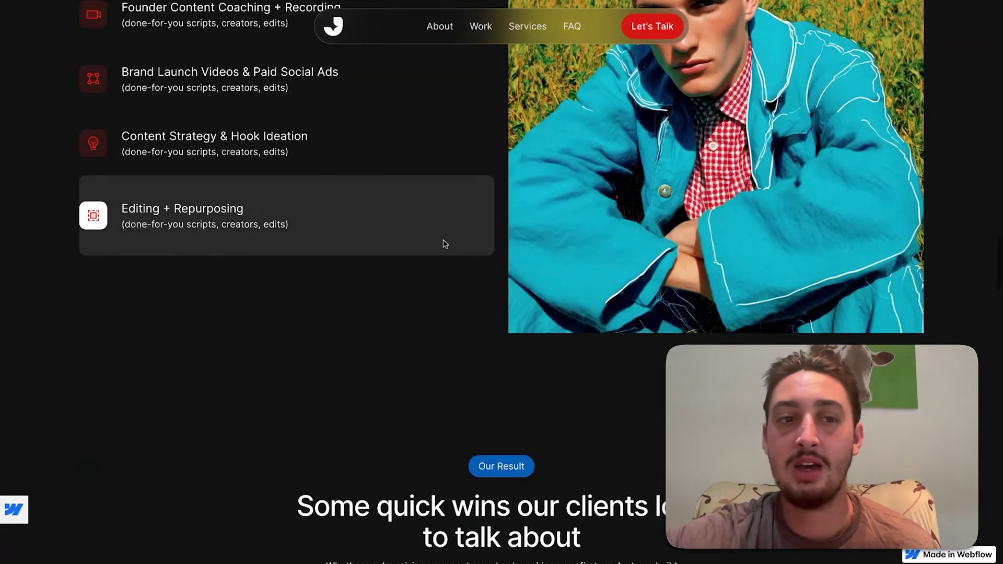
scroll(371, 161, down, 3)
scroll(371, 162, down, 12)
scroll(595, 192, down, 9)
scroll(595, 192, down, 20)
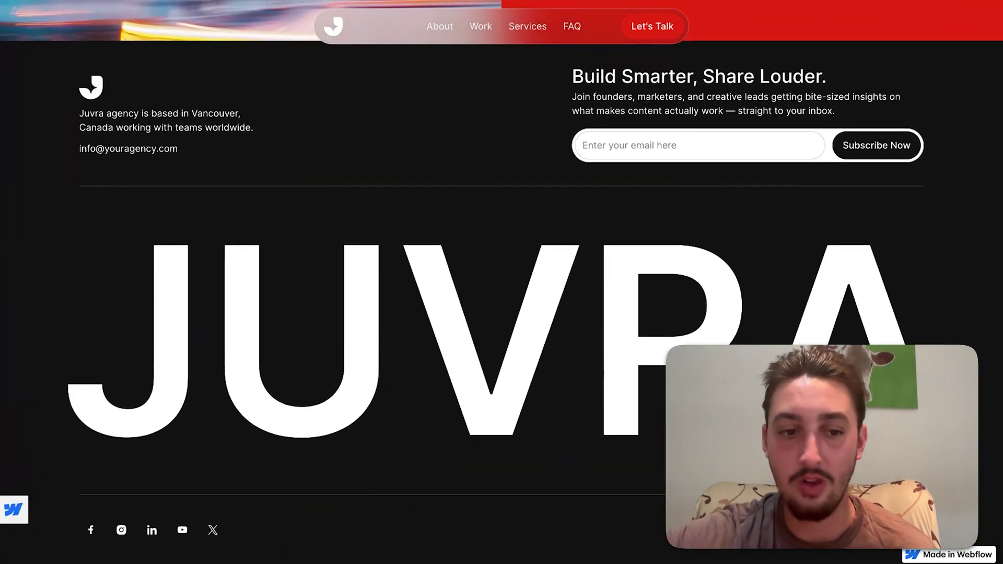
Step: Jump to the live site's Our Services section from the nav bar
scroll(490, 293, up, 20)
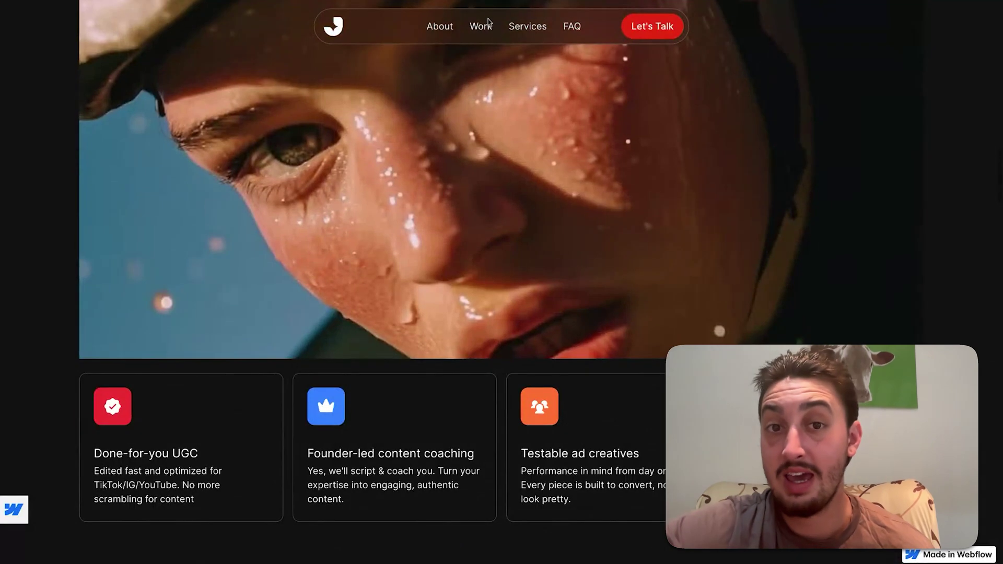
scroll(479, 81, up, 12)
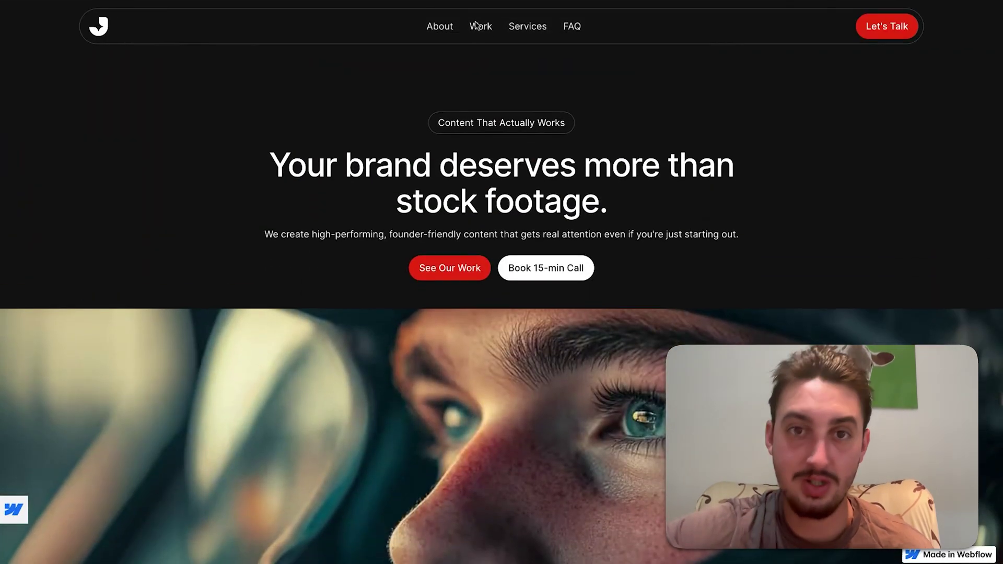
click(517, 27)
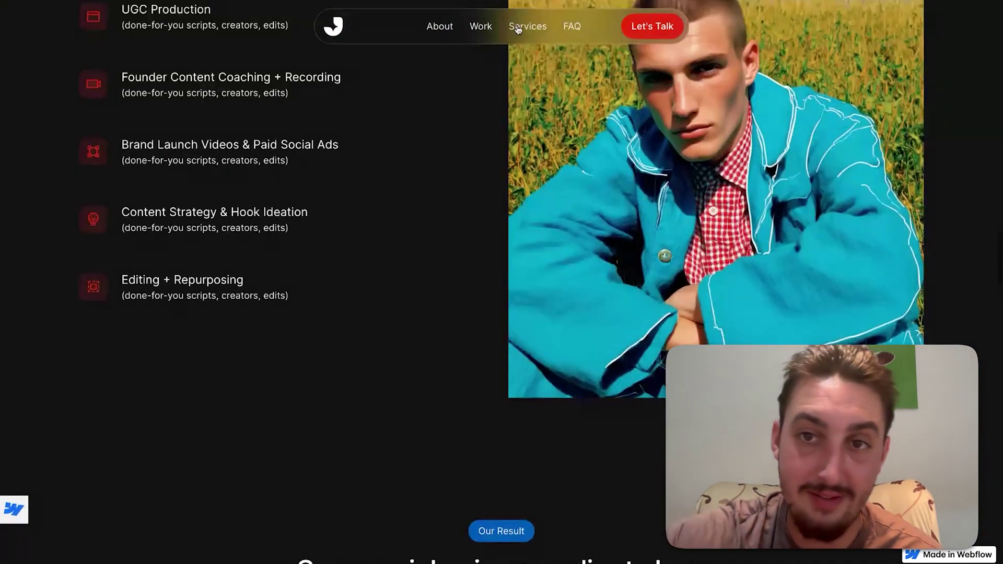
click(517, 28)
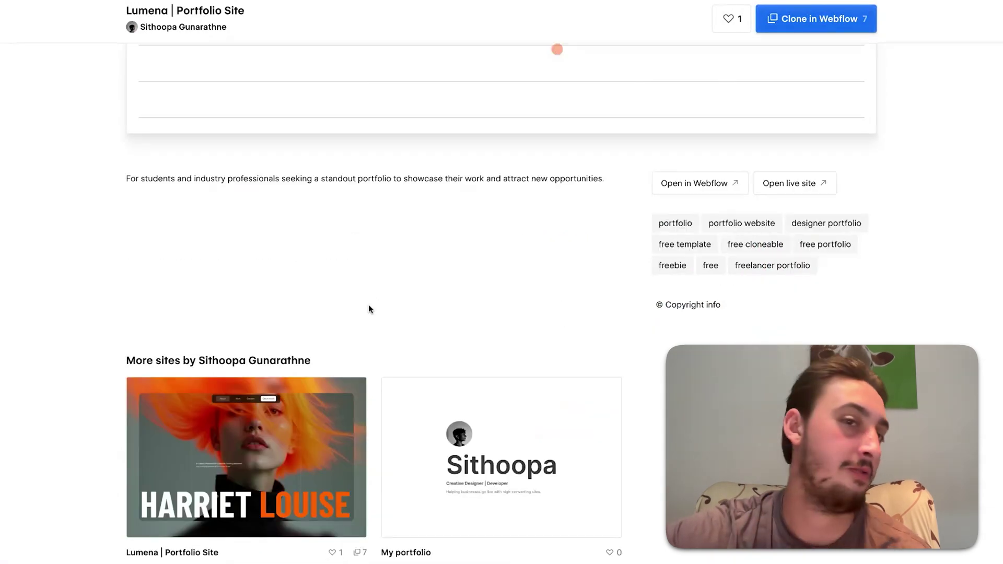
Step: Scroll through the Juvra Agency Template showcase page to review its details
scroll(369, 309, up, 8)
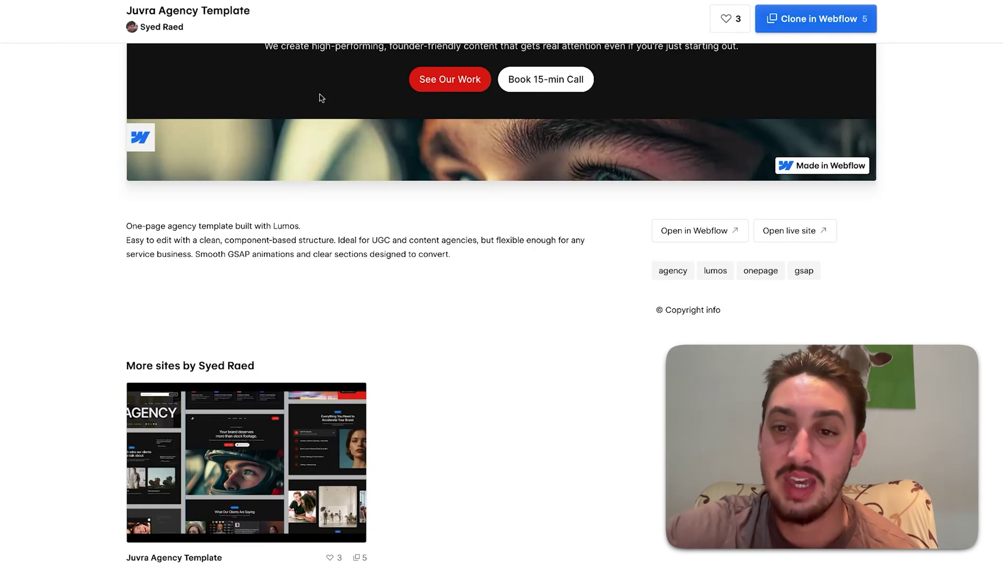
scroll(424, 162, up, 4)
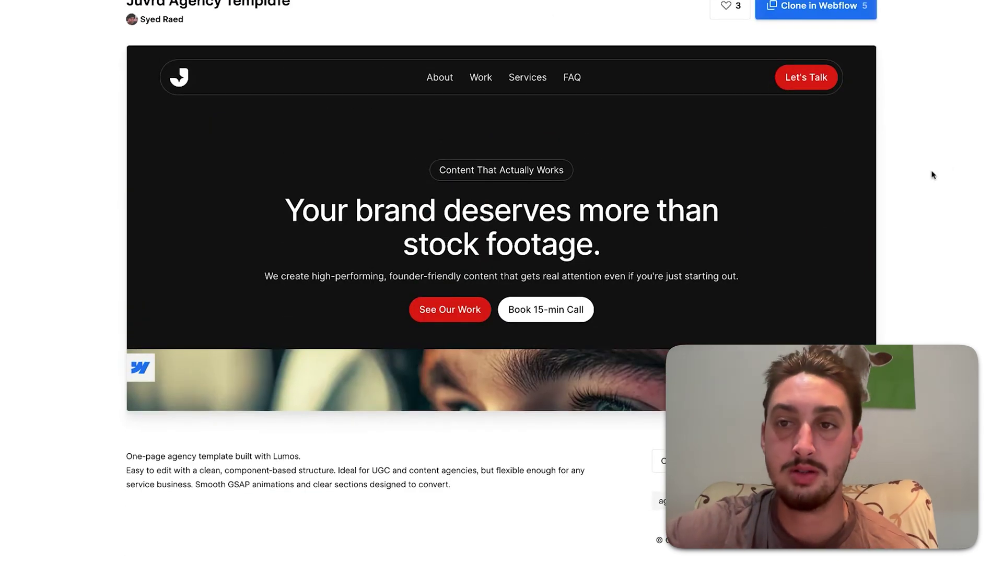
scroll(940, 170, down, 1)
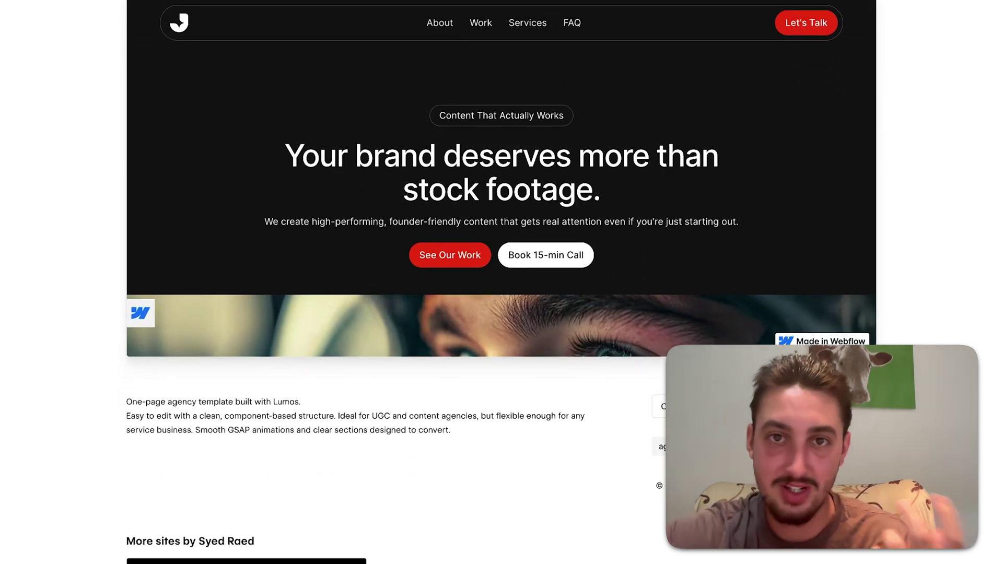
scroll(369, 160, down, 3)
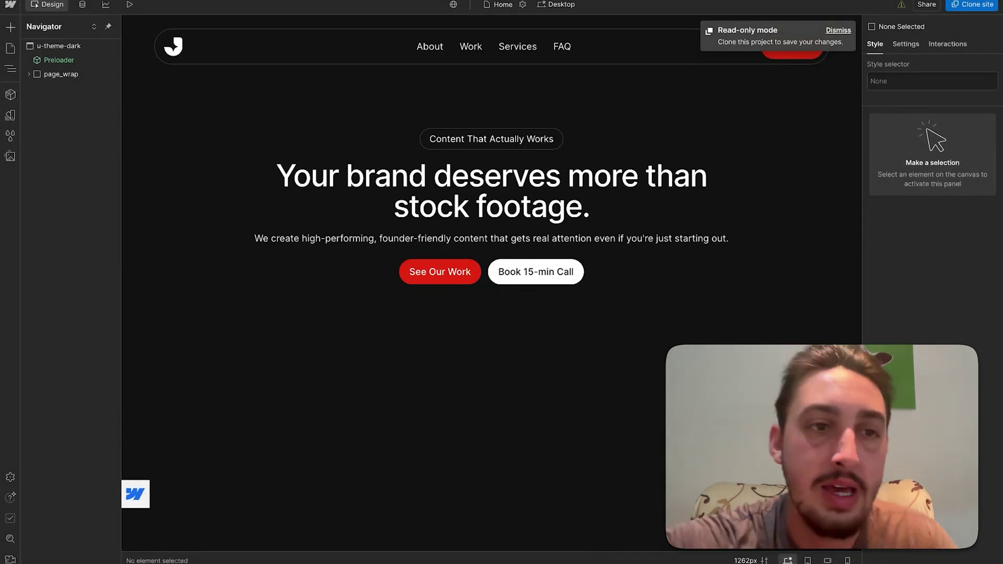
Step: Expand page_wrap, Page Slot and the hero button wrapper, then select the Book 15-min Call button
click(29, 75)
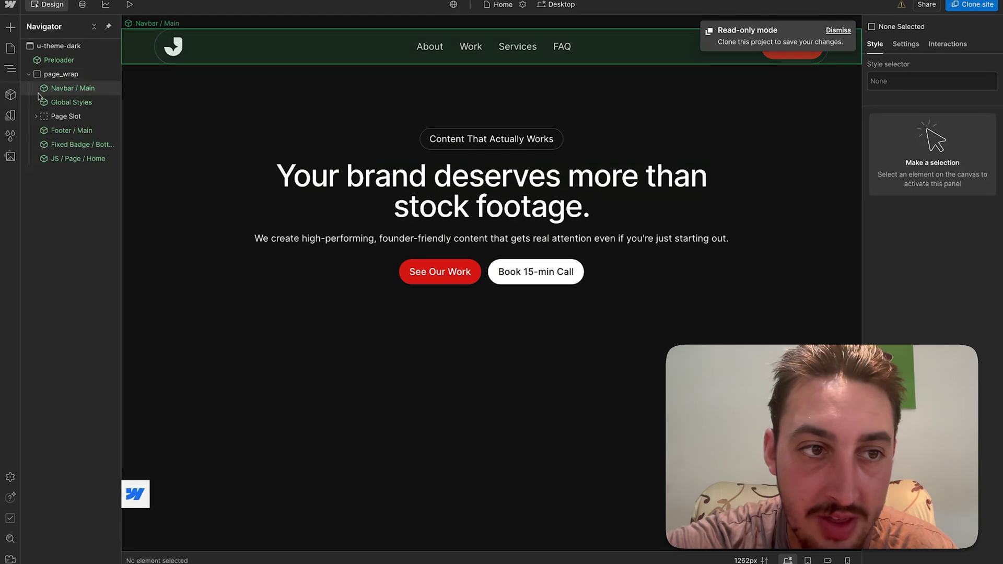
click(34, 117)
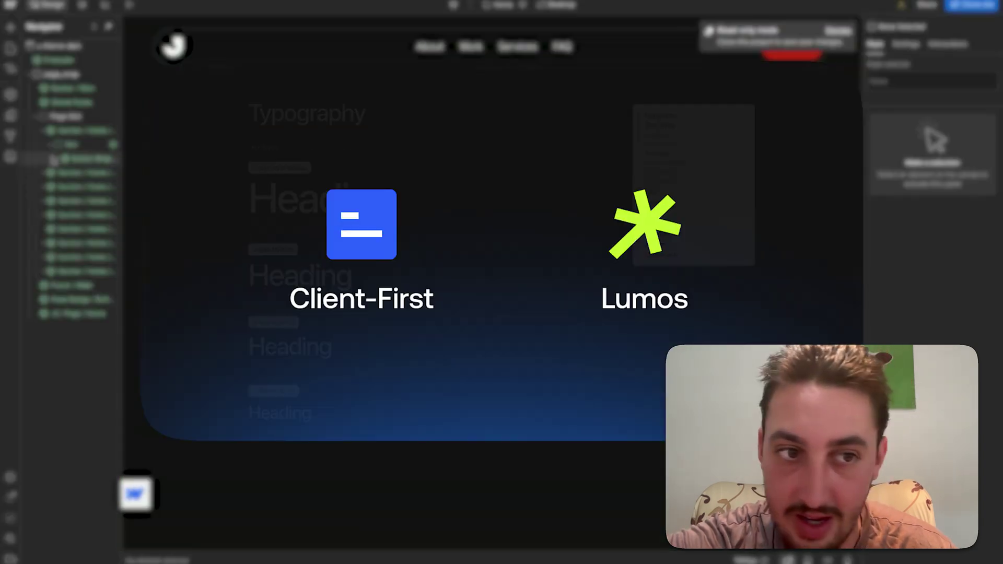
click(58, 159)
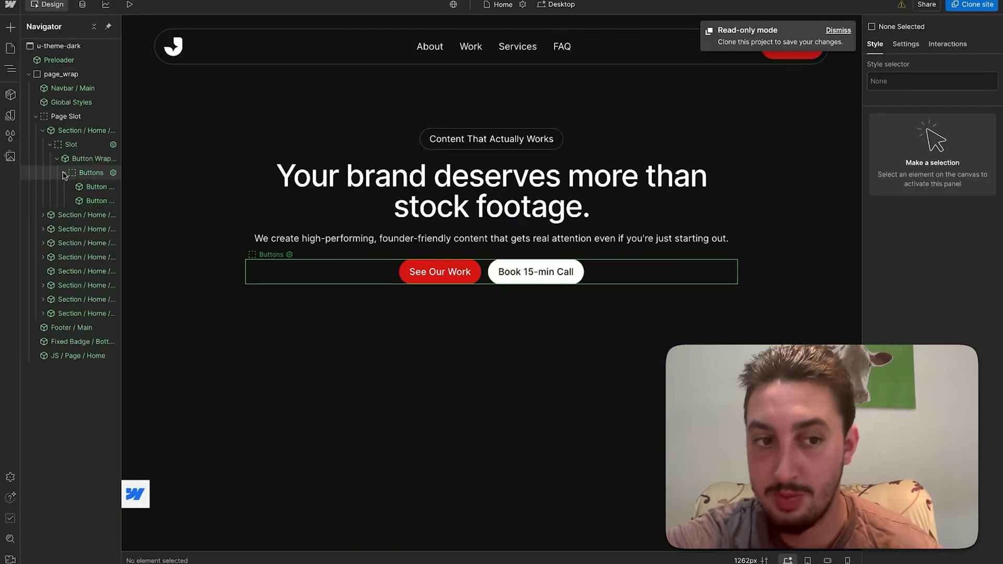
click(87, 203)
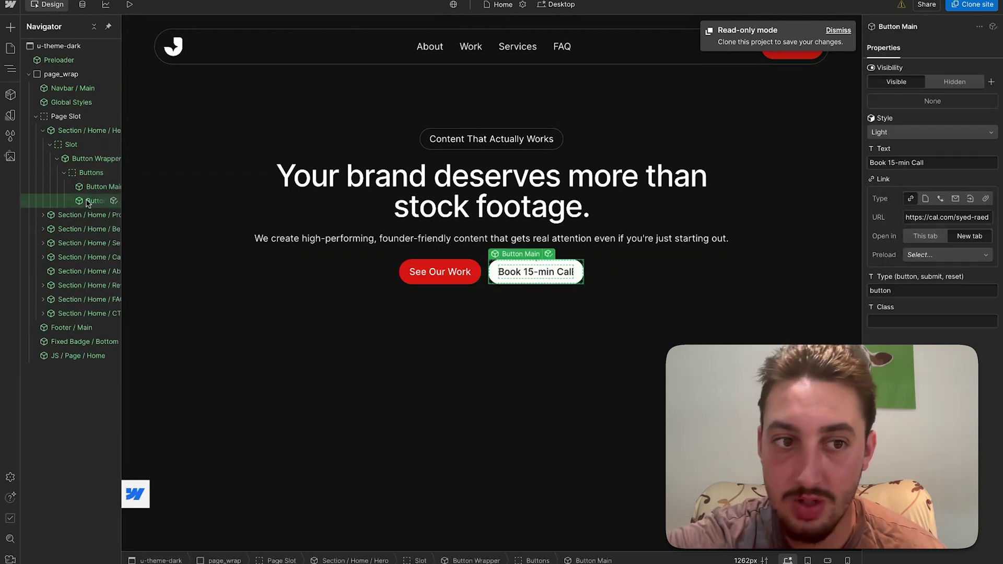
drag(88, 204, 349, 263)
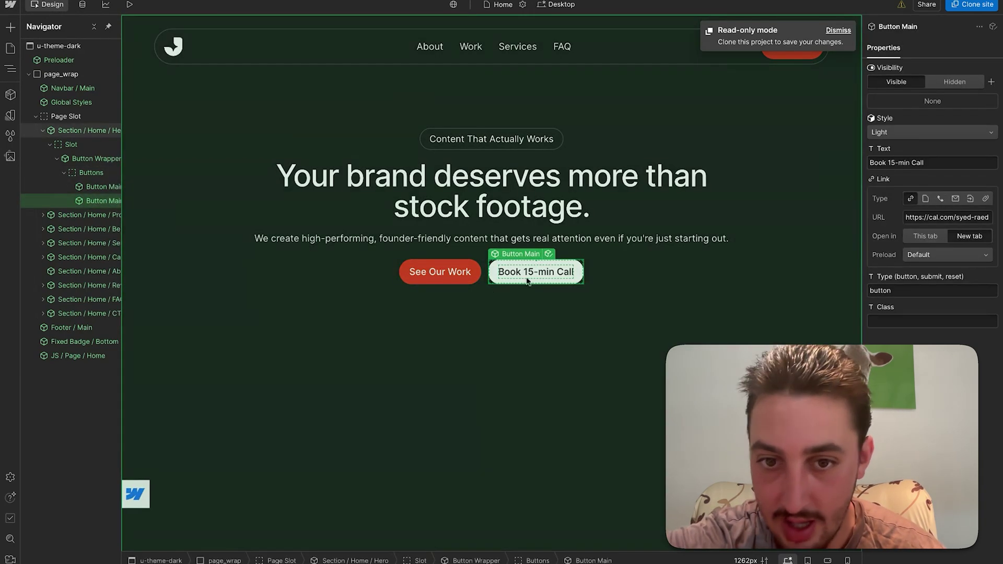
drag(483, 322, 489, 296)
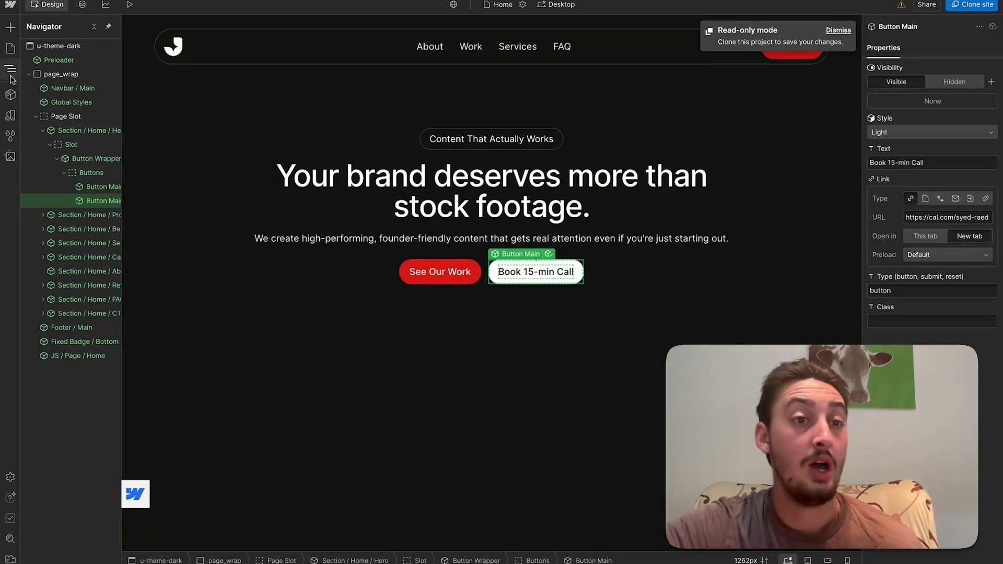
Step: Glance at the Pages list, then select Section / Home / Service and open its options
click(10, 49)
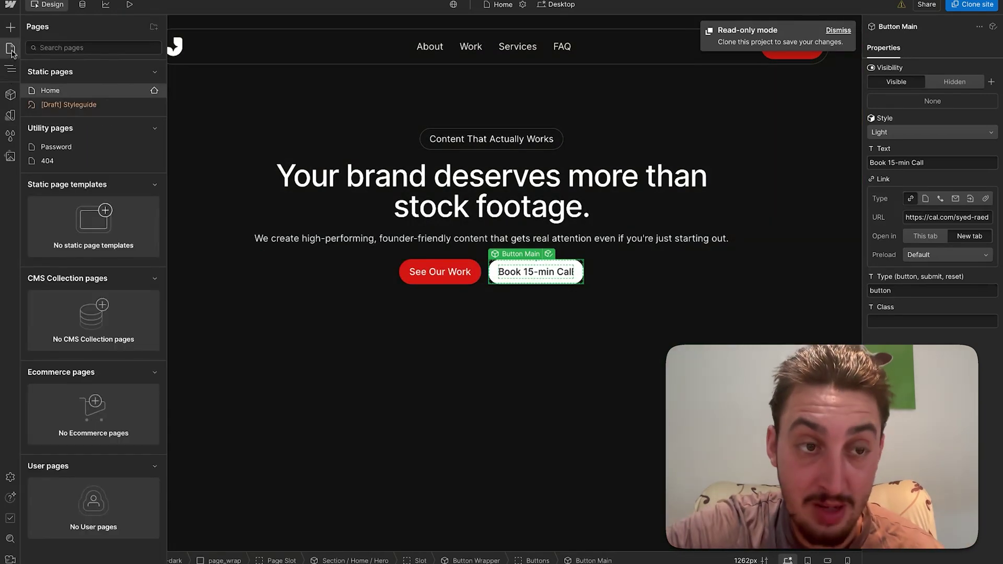
click(11, 69)
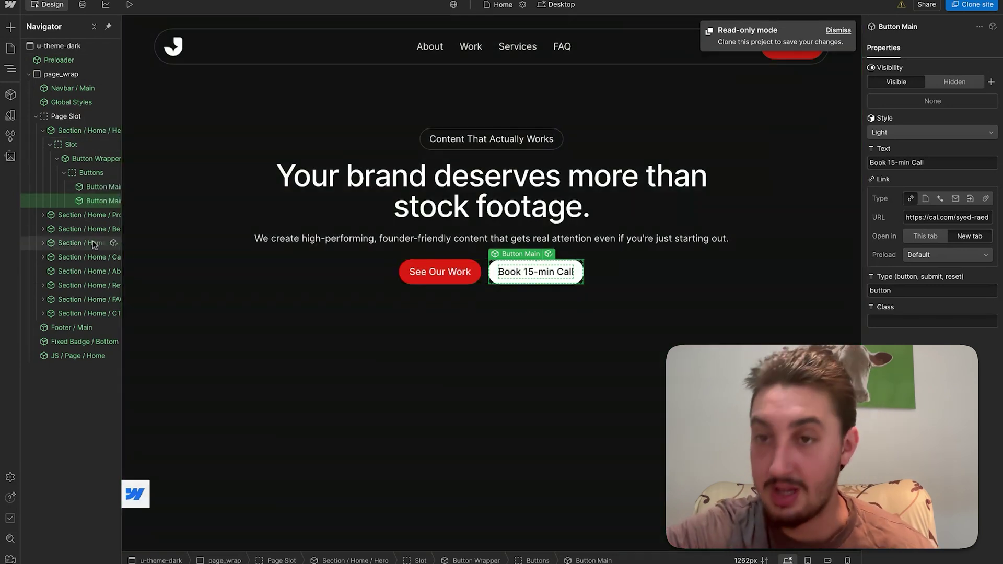
click(86, 244)
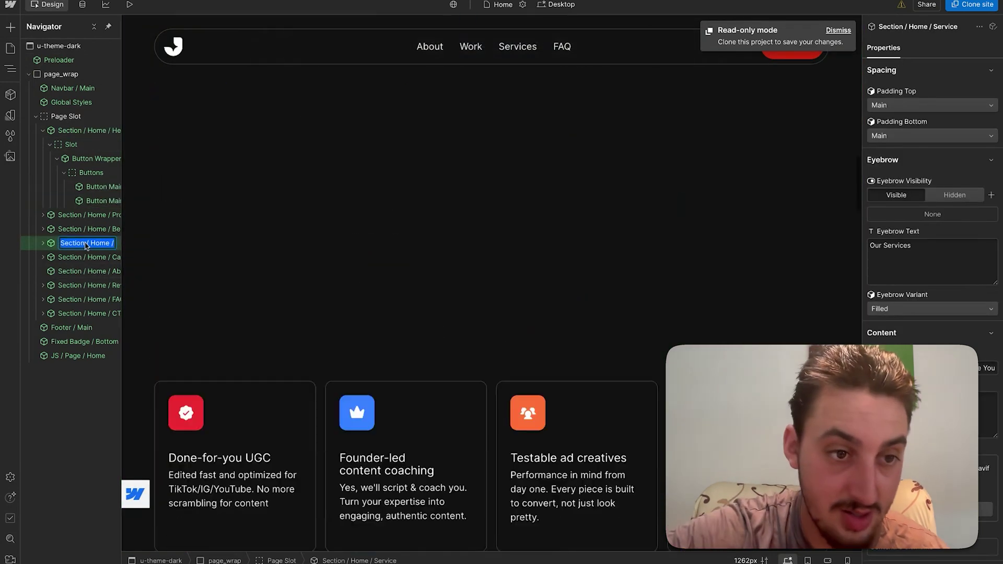
click(44, 244)
right_click(54, 244)
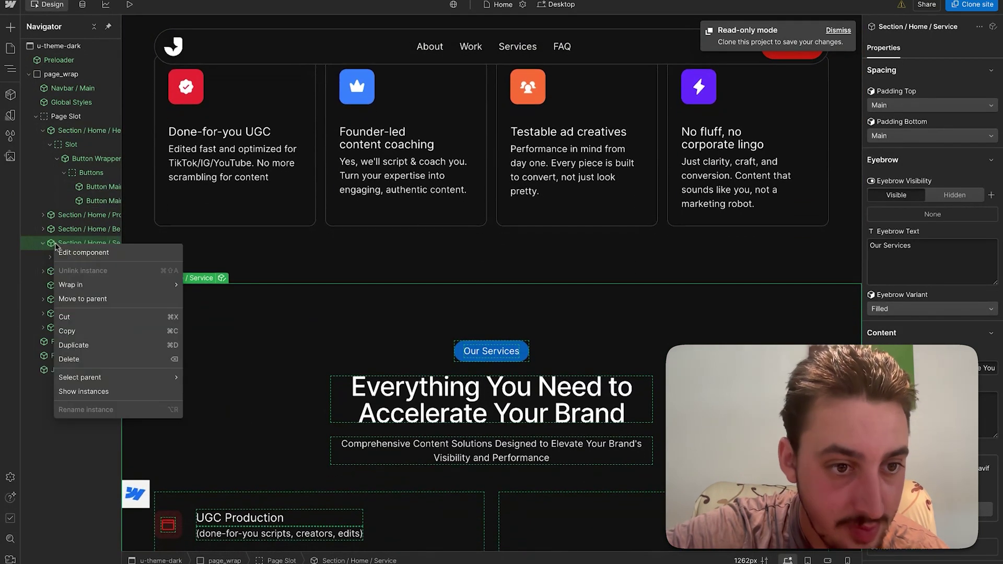
Step: Edit the Services component, expanding home_service_contain, home_service_inner and image_wrapper, then exit editing
click(95, 254)
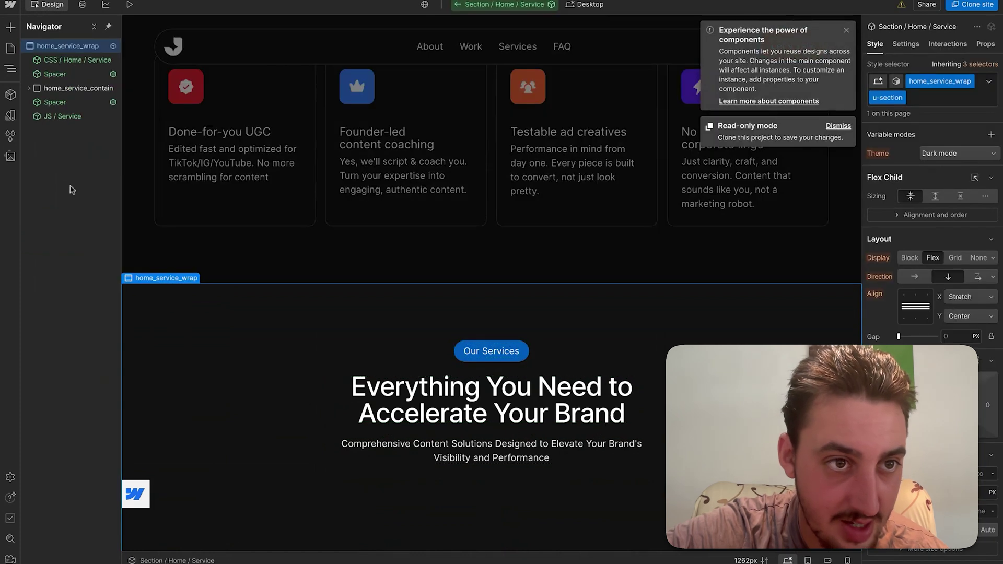
click(28, 89)
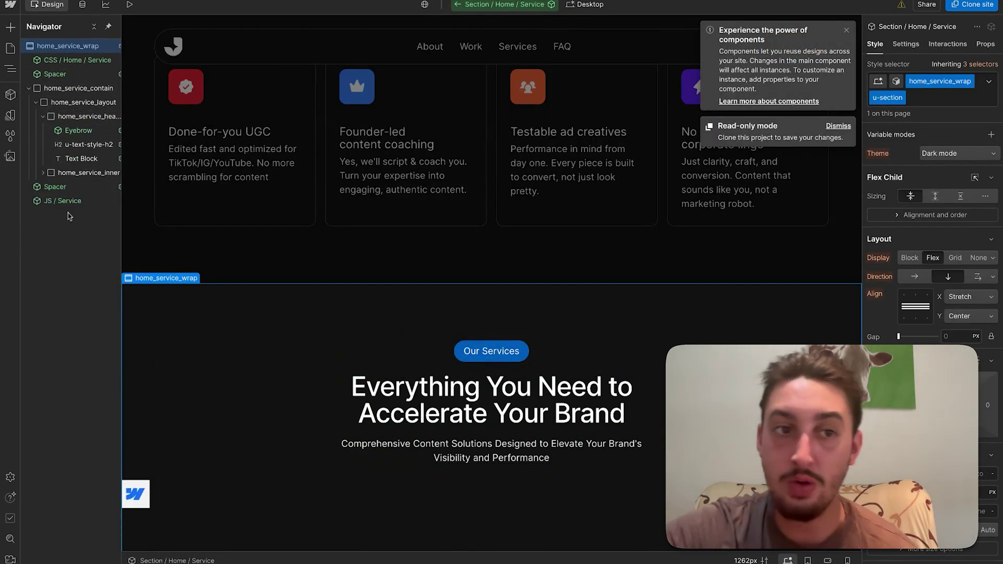
click(43, 174)
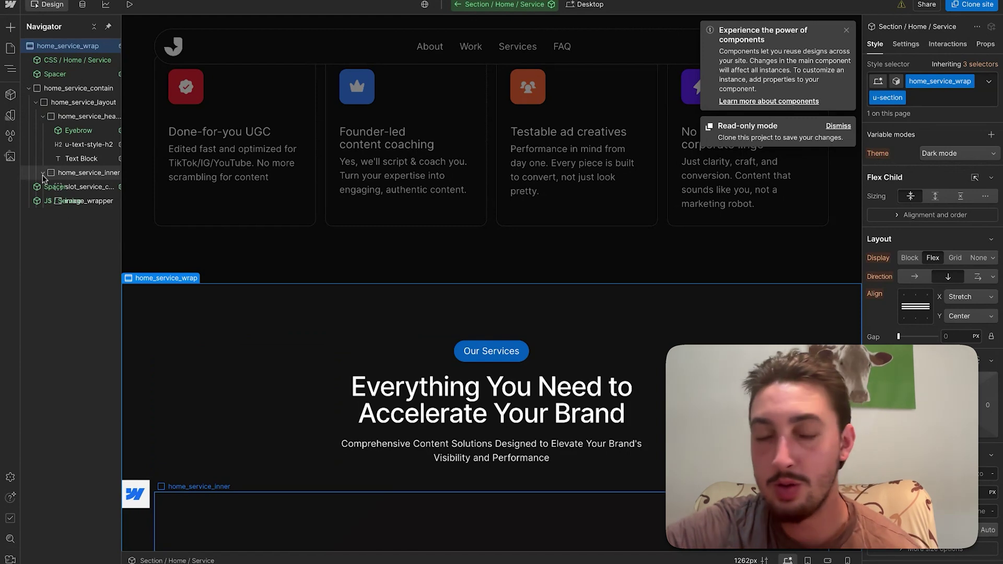
click(51, 201)
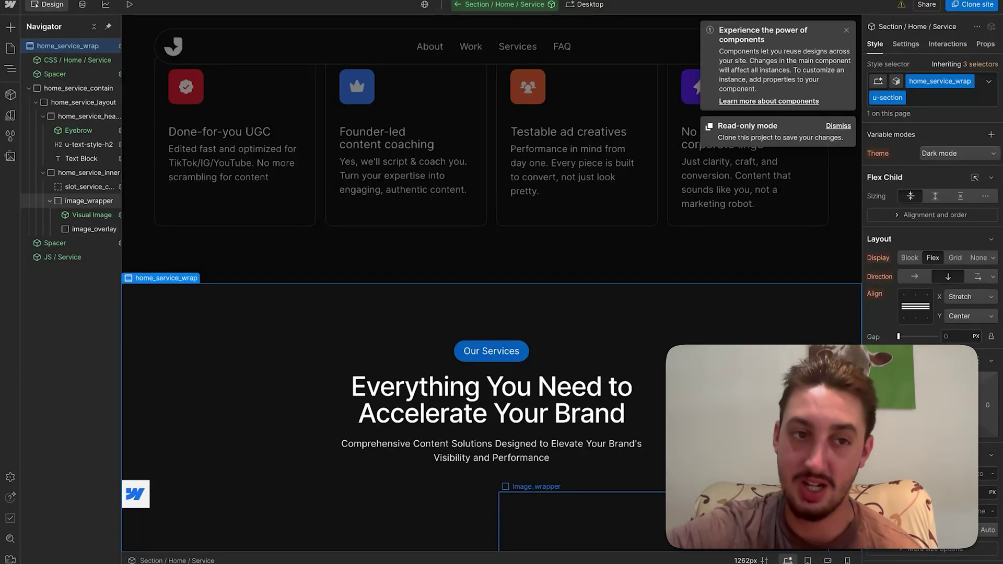
click(281, 144)
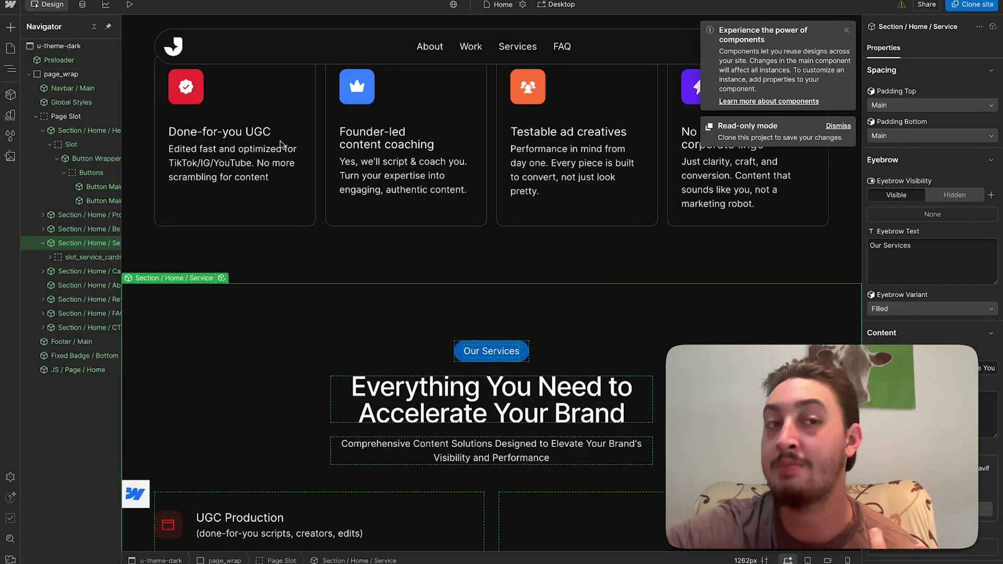
Step: Inspect the Founder-led coaching and Testable ad creatives cards, dismiss both popups, and close the Designer tab
click(389, 182)
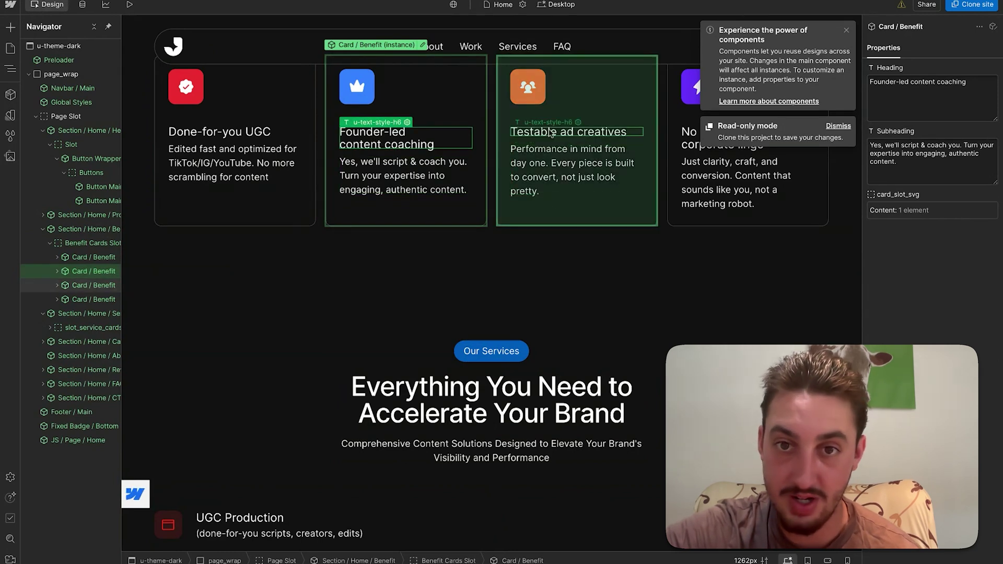
click(551, 133)
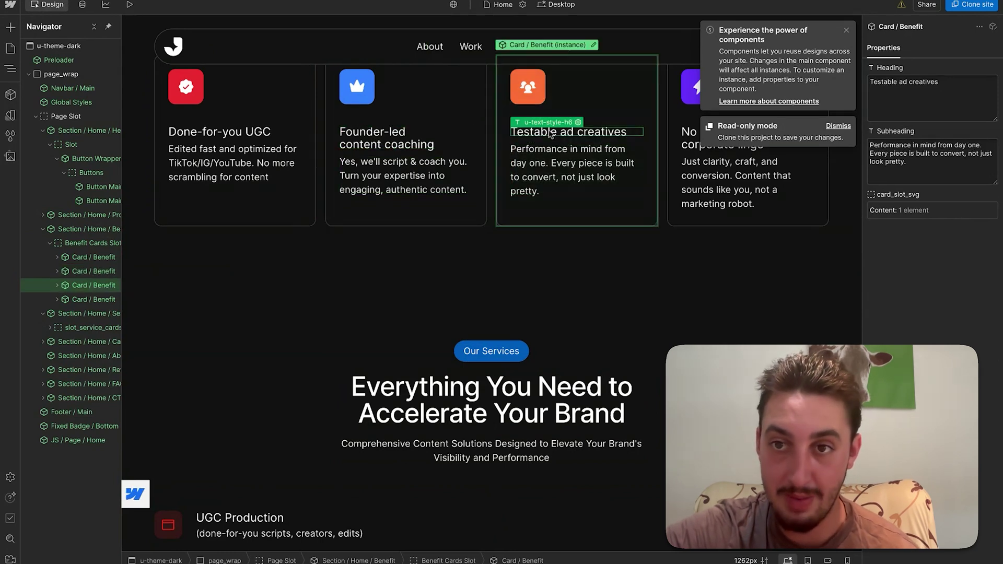
click(847, 30)
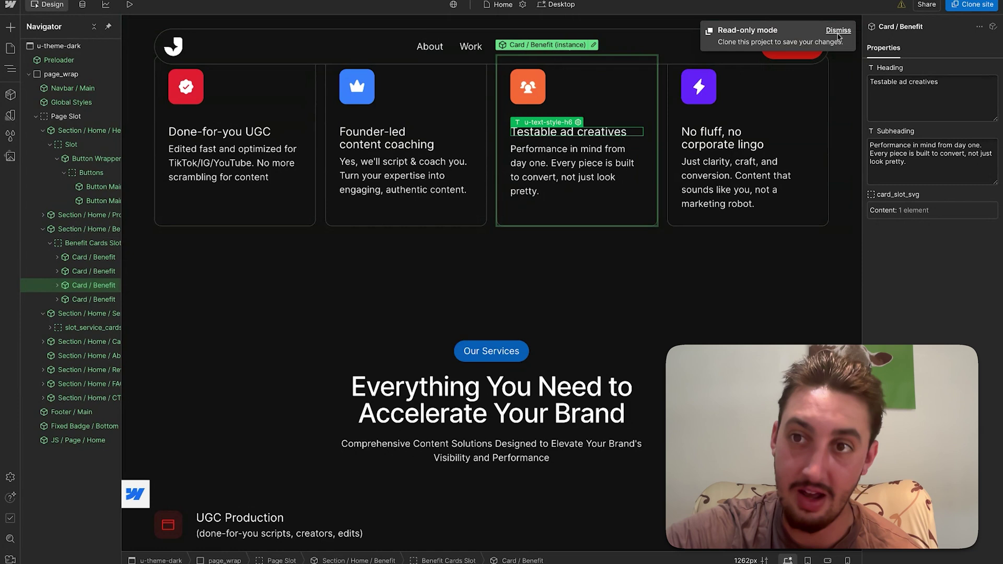
click(836, 30)
scroll(564, 177, up, 10)
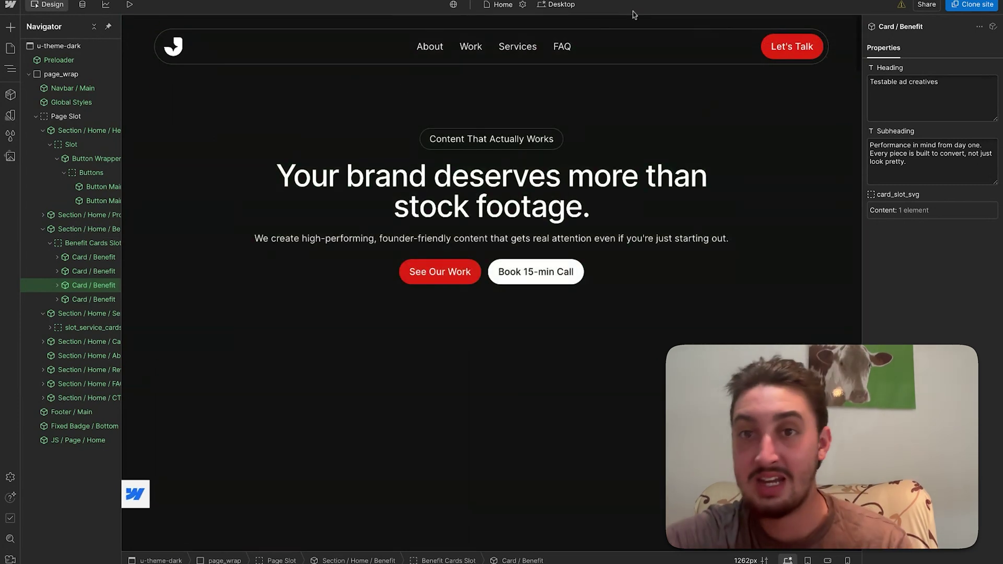
key(ctrl+w)
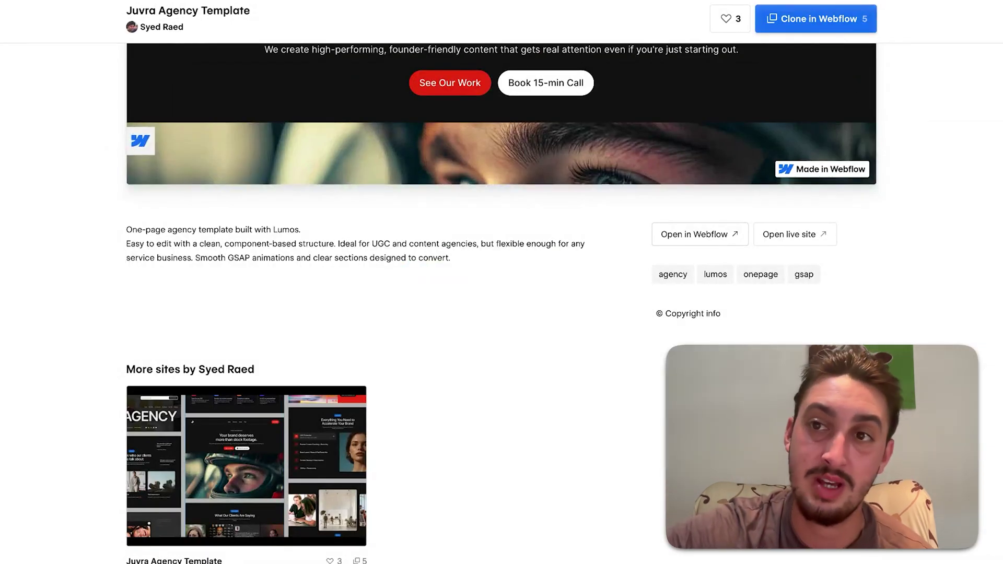